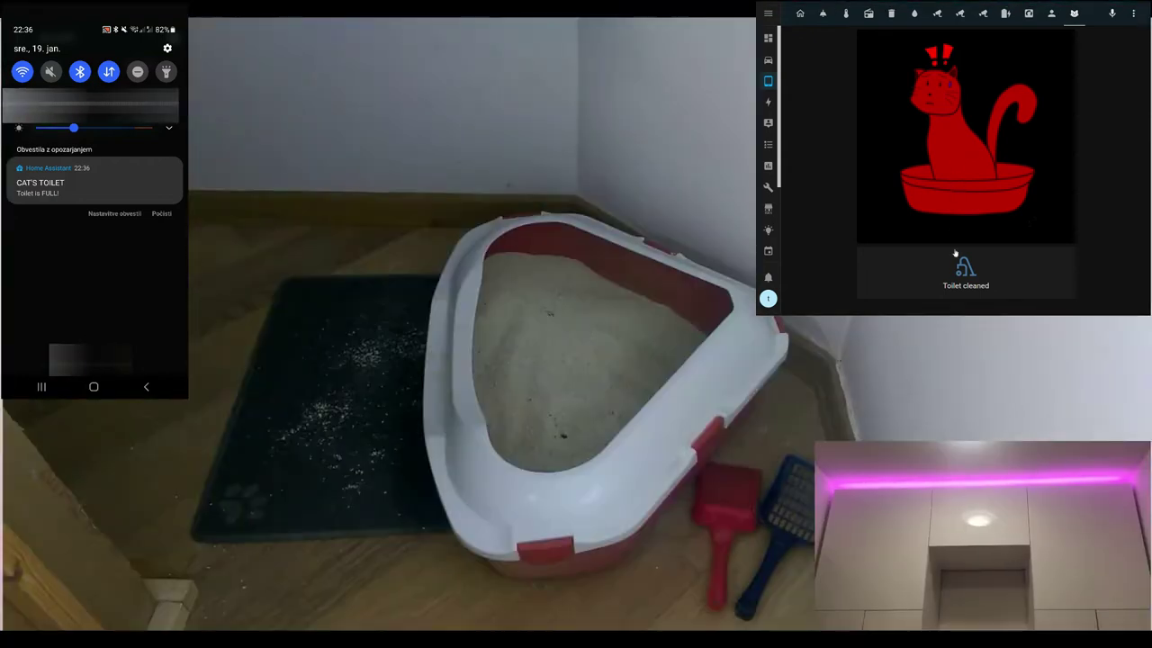
# Mark the cat's toilet as cleaned on the dashboard
pyautogui.click(962, 273)
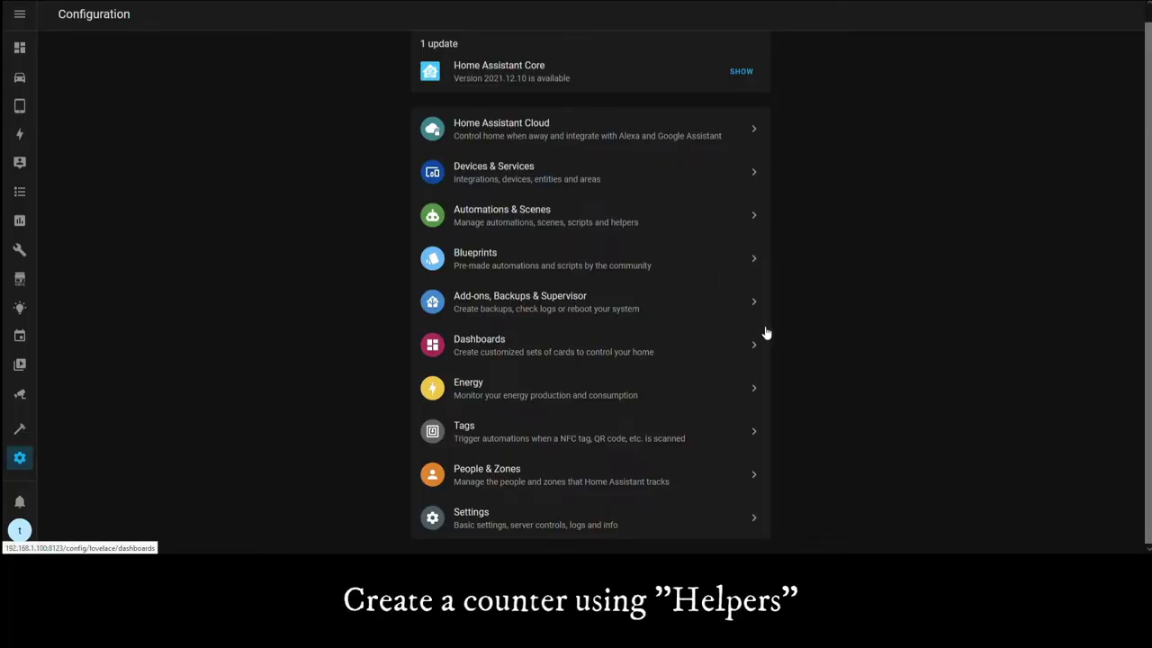
# Create a Counter helper named Kitty with a minimum value of 0 and a maximum value of 4
pyautogui.click(519, 216)
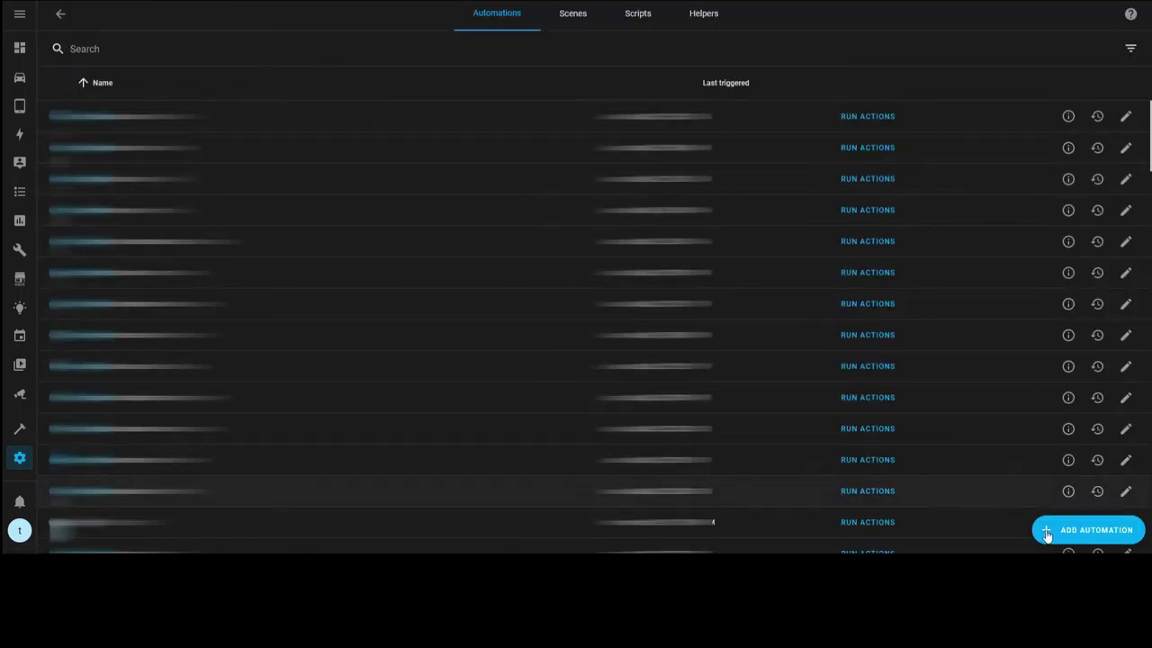
pyautogui.click(702, 15)
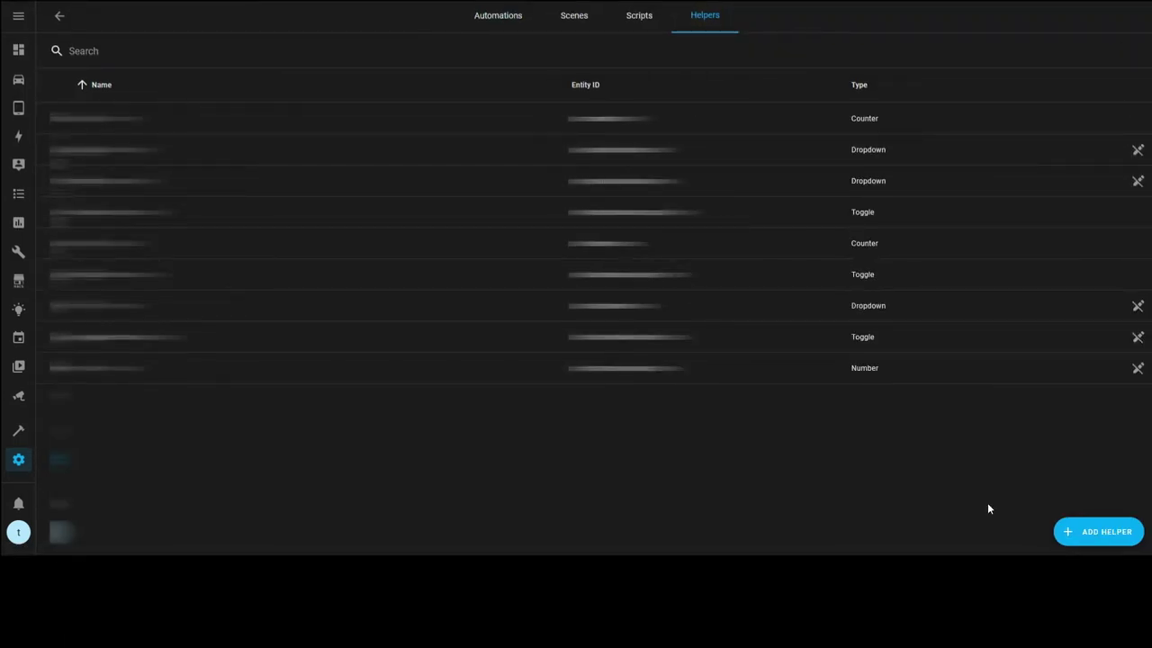
pyautogui.click(1101, 538)
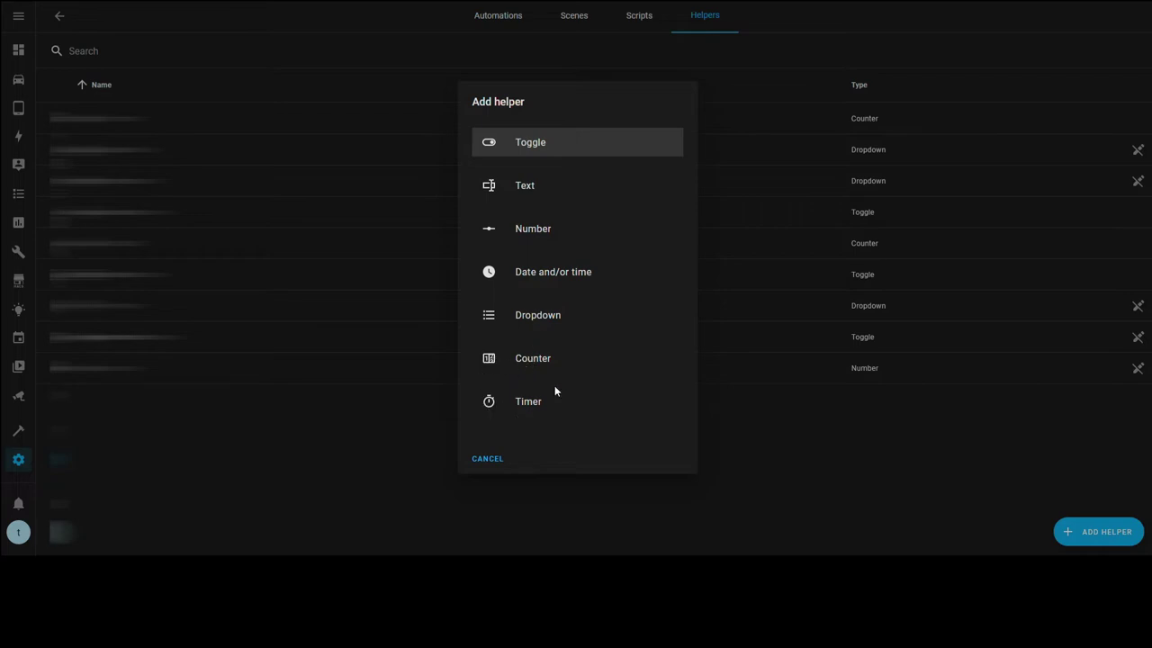
pyautogui.click(540, 361)
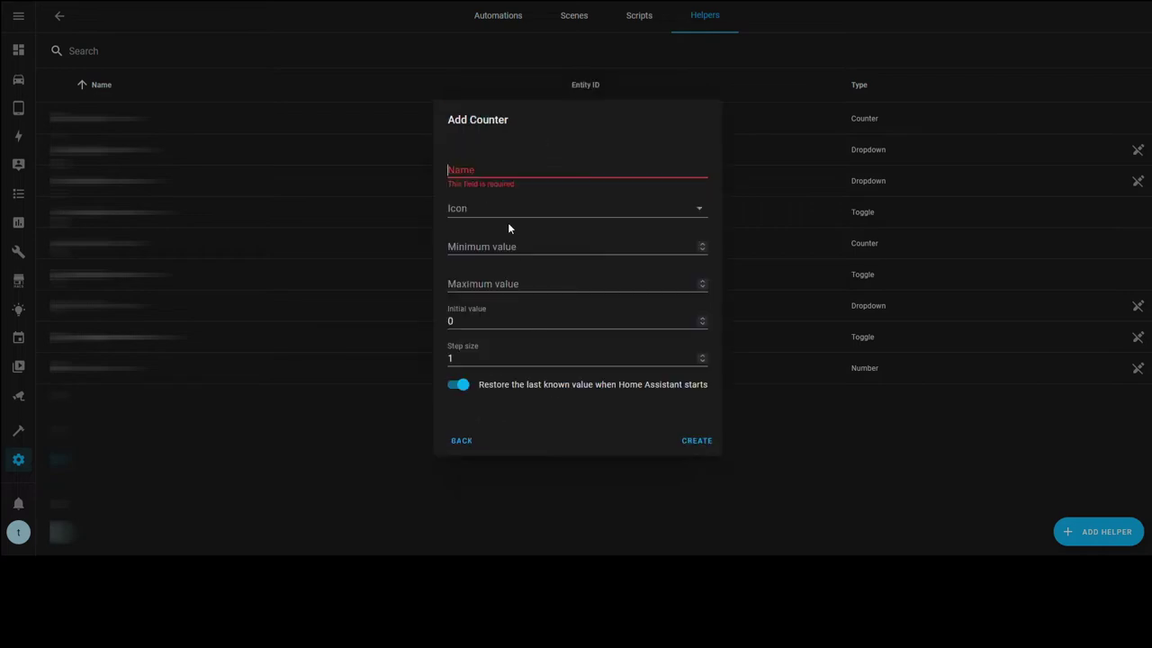
pyautogui.write('Ki')
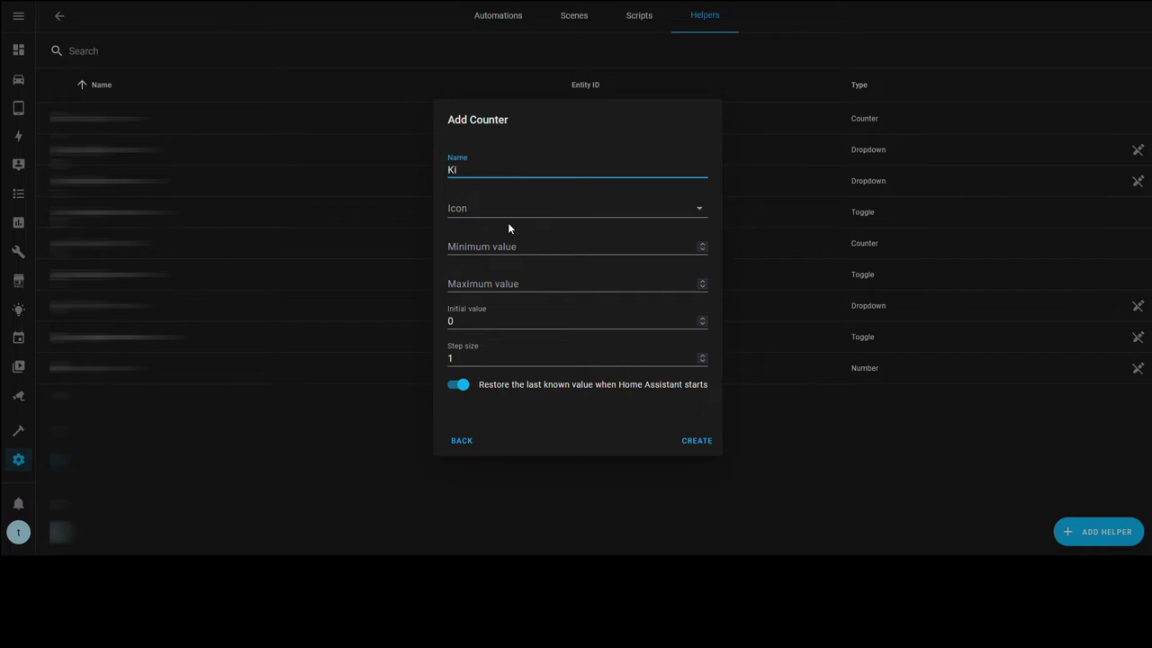
pyautogui.write('tty')
pyautogui.press('Tab')
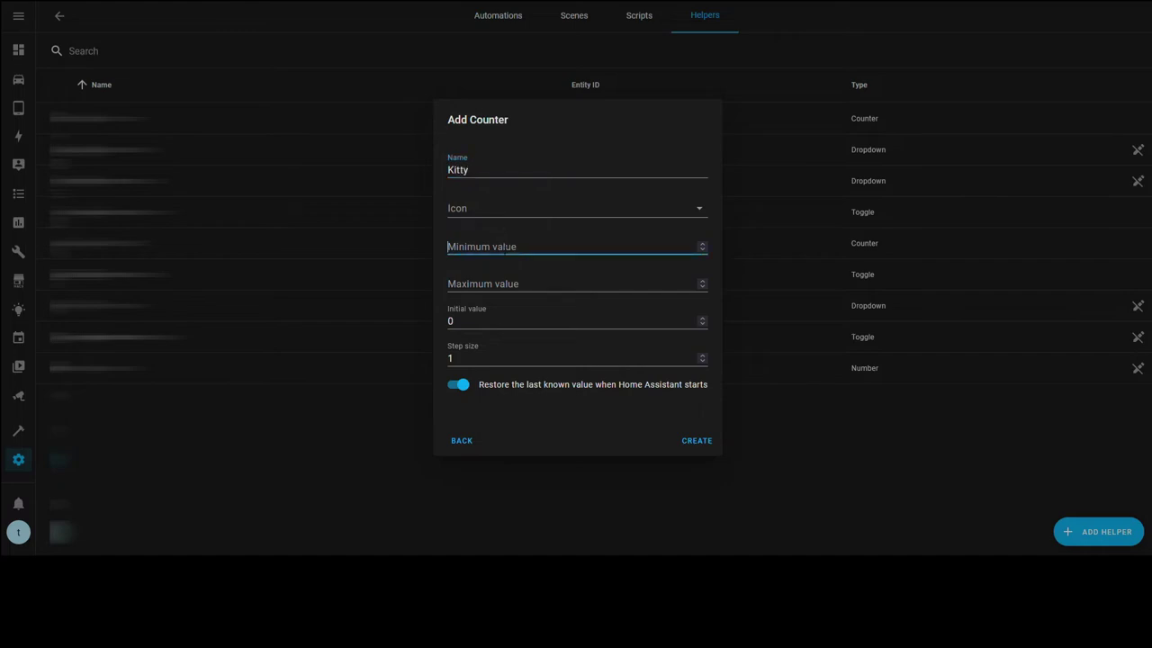
pyautogui.write('0')
pyautogui.press('Tab')
pyautogui.write('4')
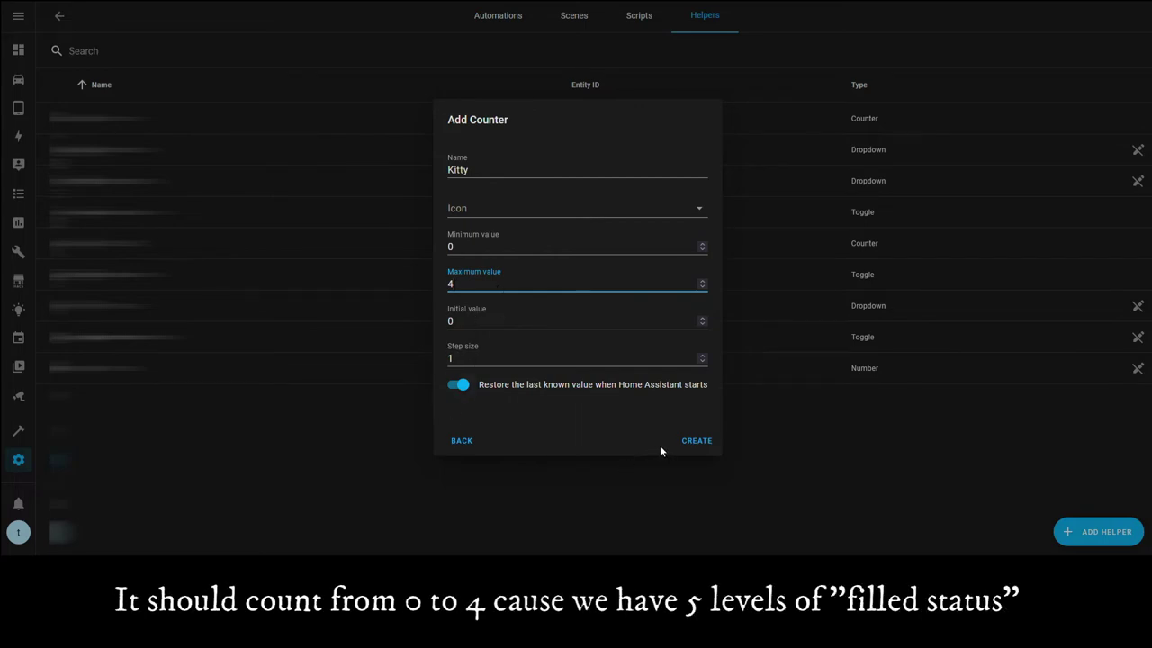
pyautogui.click(694, 446)
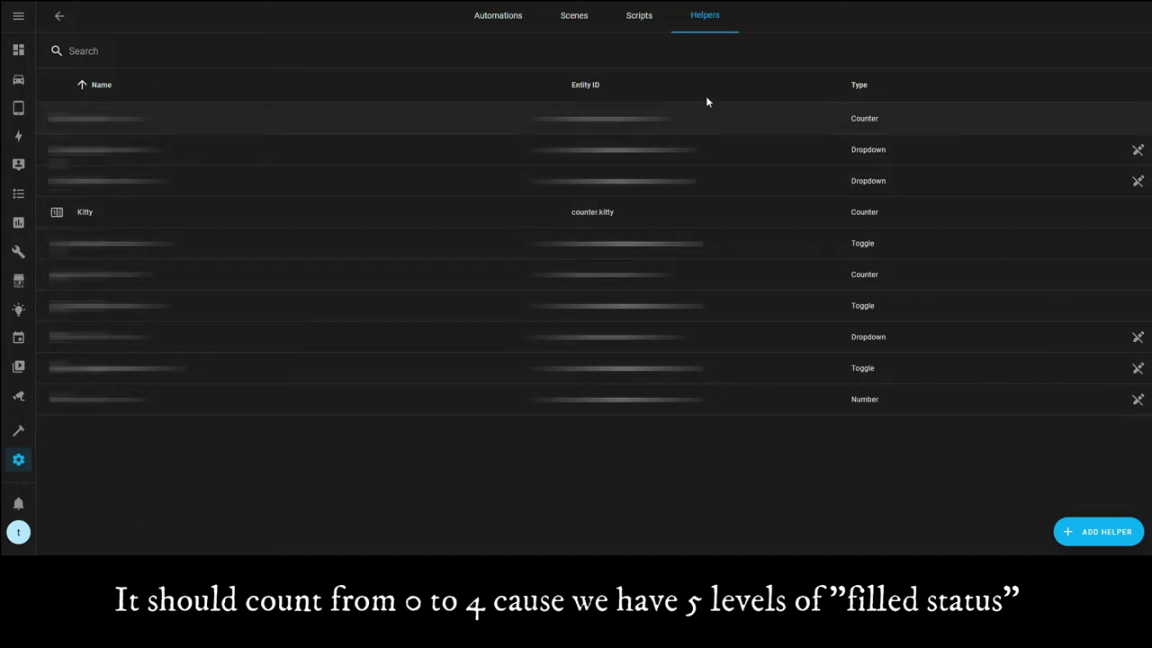
# Look up the entity ID in the Kitty counter's settings
pyautogui.click(90, 218)
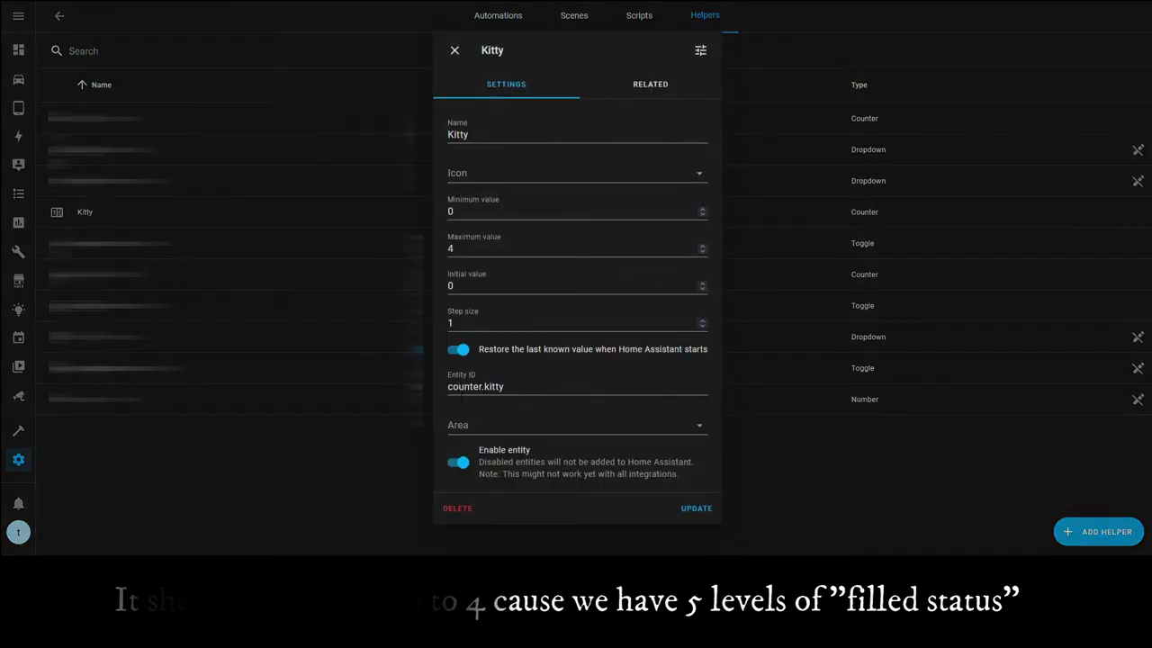
pyautogui.doubleClick(475, 386)
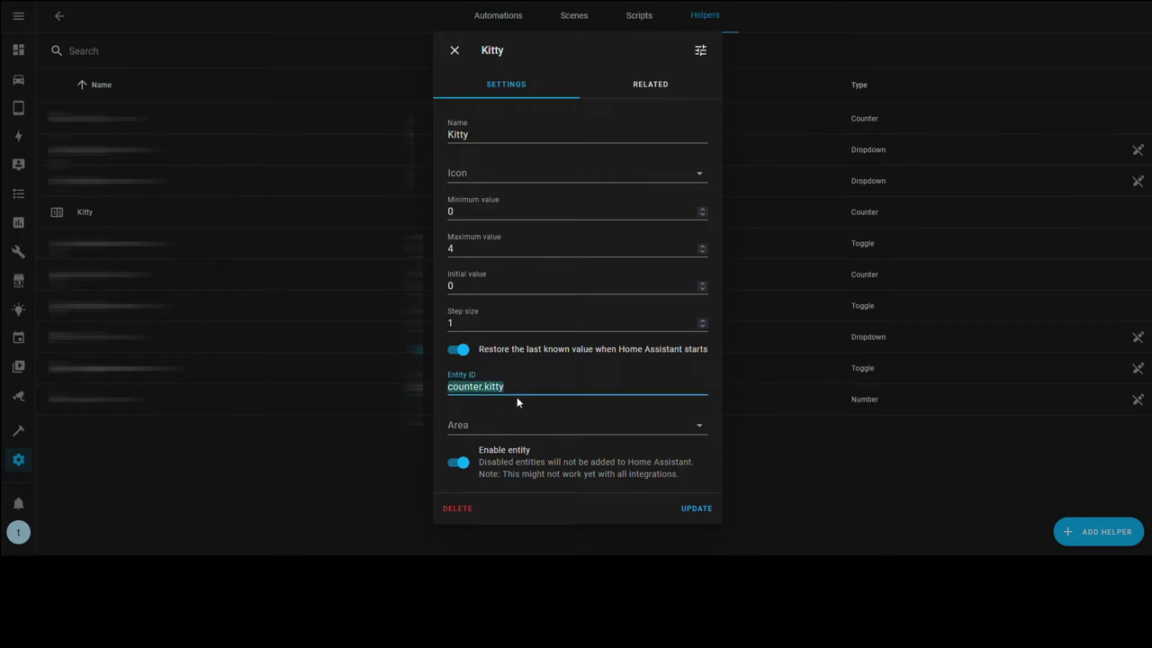
pyautogui.click(457, 52)
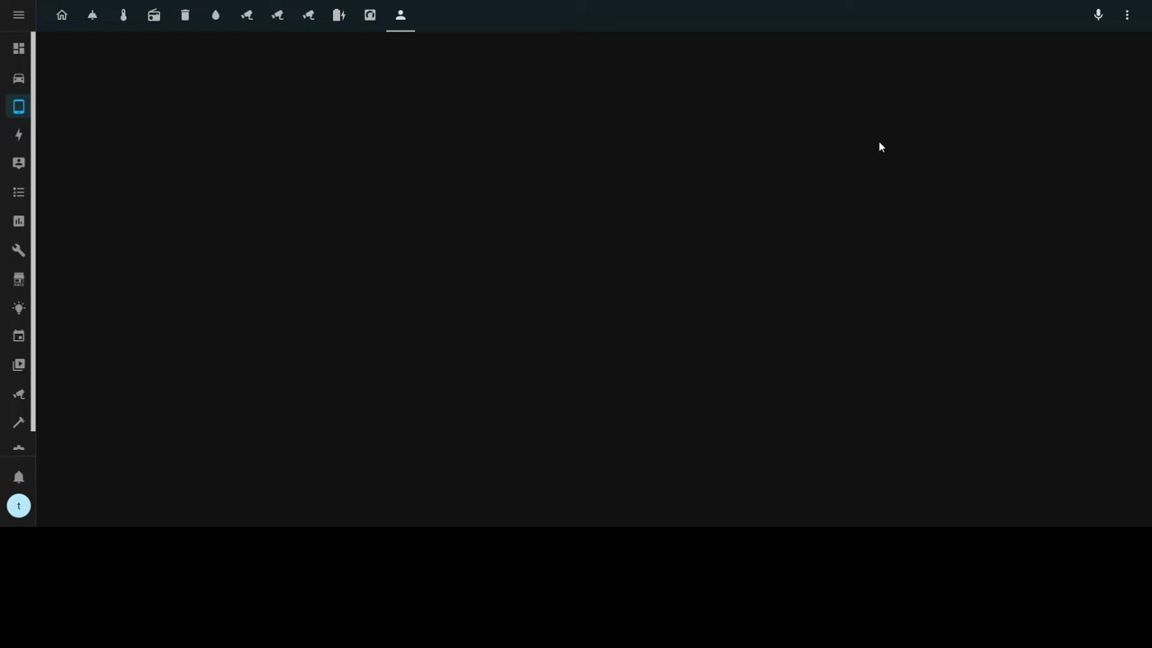
# Add a new dashboard view titled "Cat'toilet" with the mdi:cat icon
pyautogui.click(1127, 16)
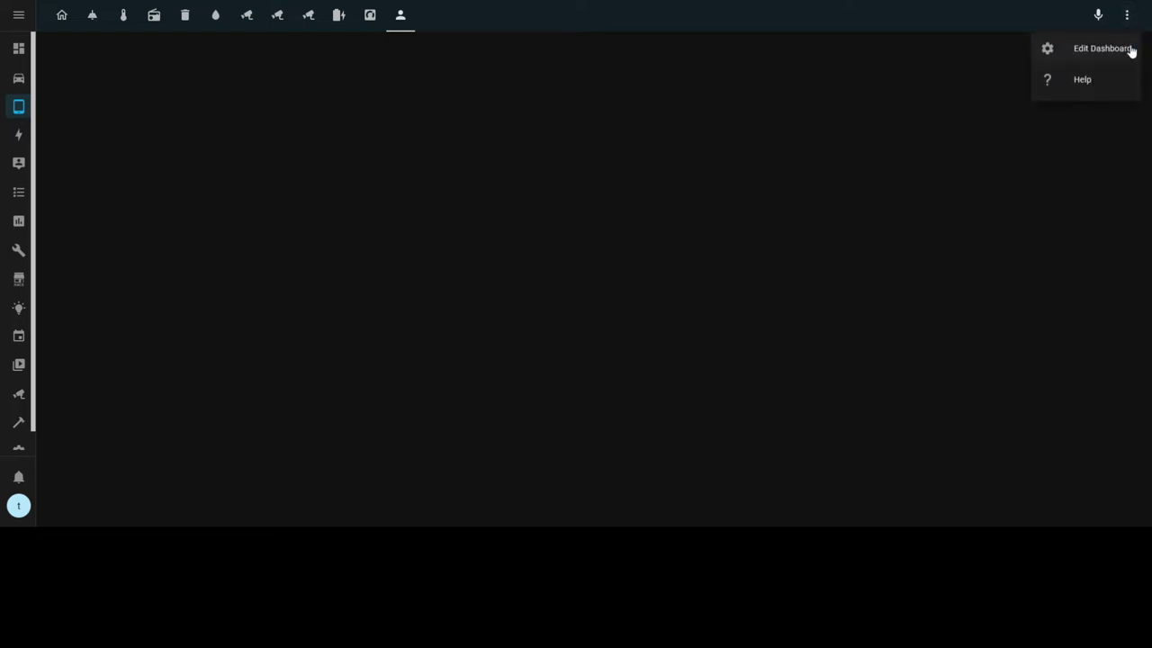
pyautogui.click(1103, 49)
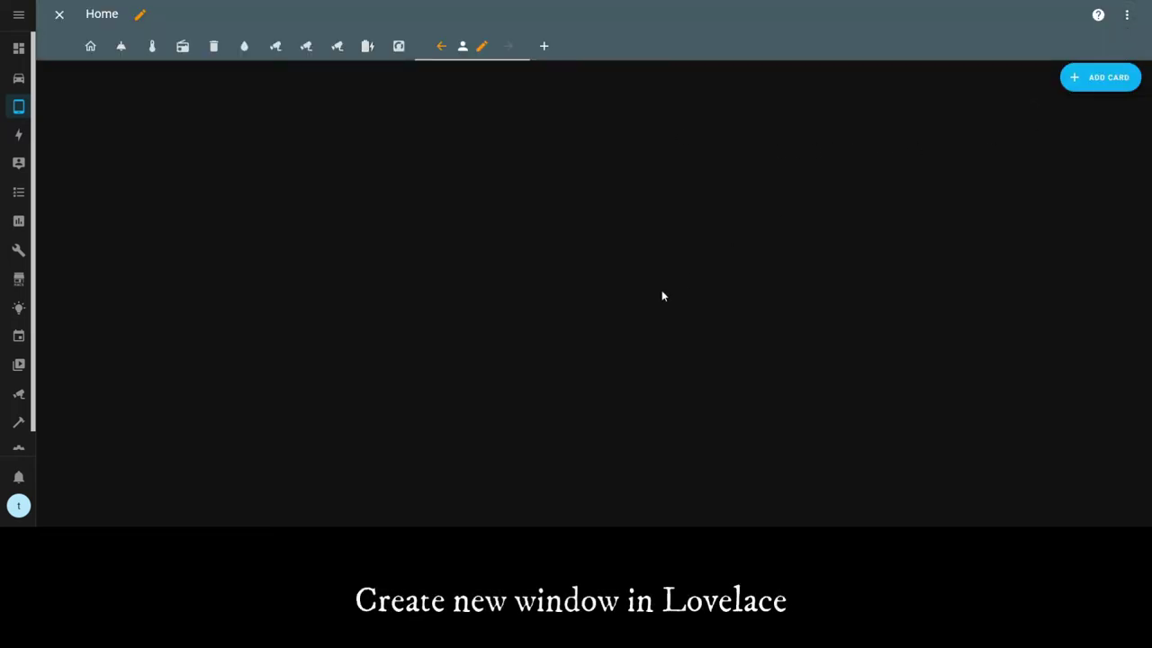
pyautogui.click(546, 48)
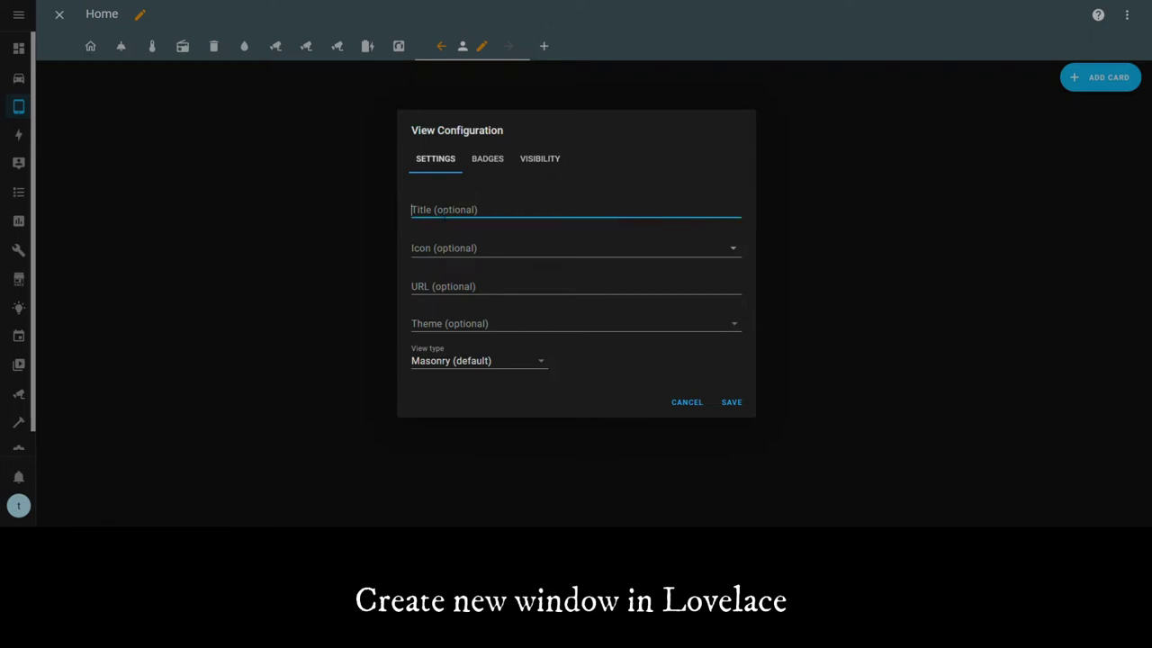
pyautogui.write('Ca')
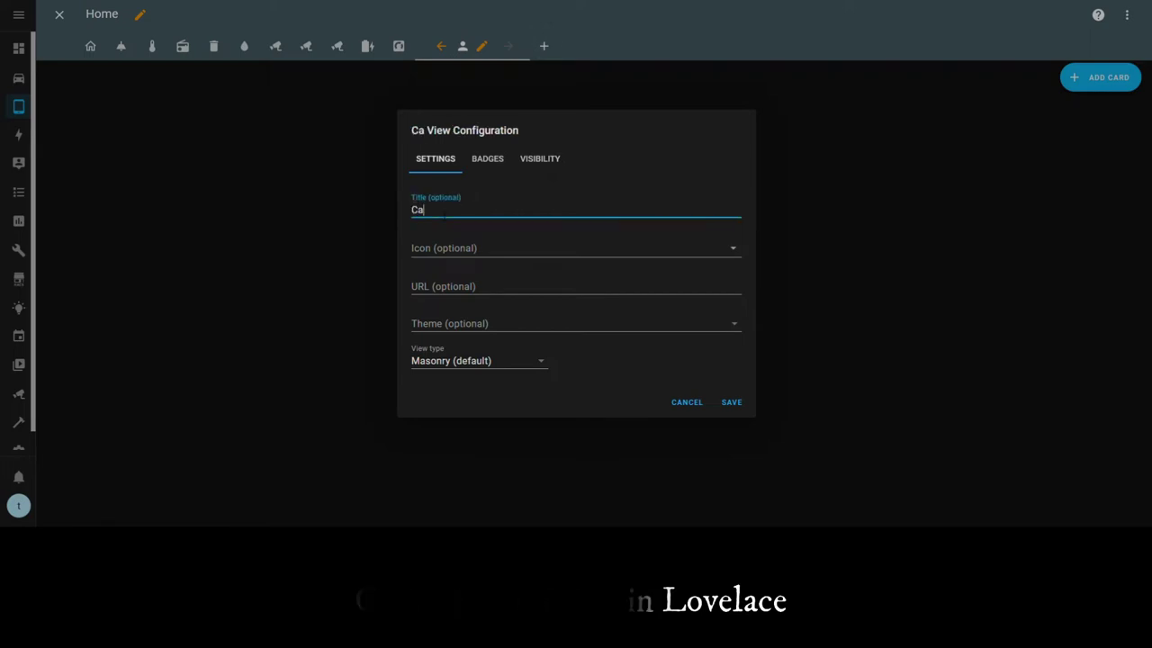
pyautogui.write('t')
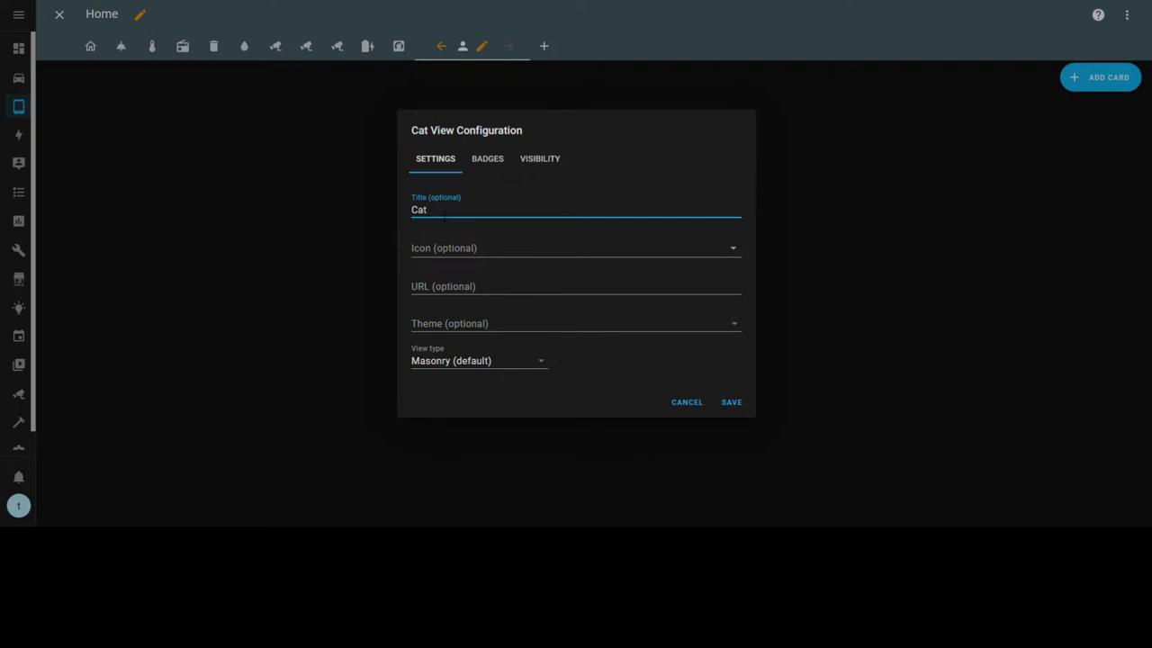
pyautogui.write("'toilet")
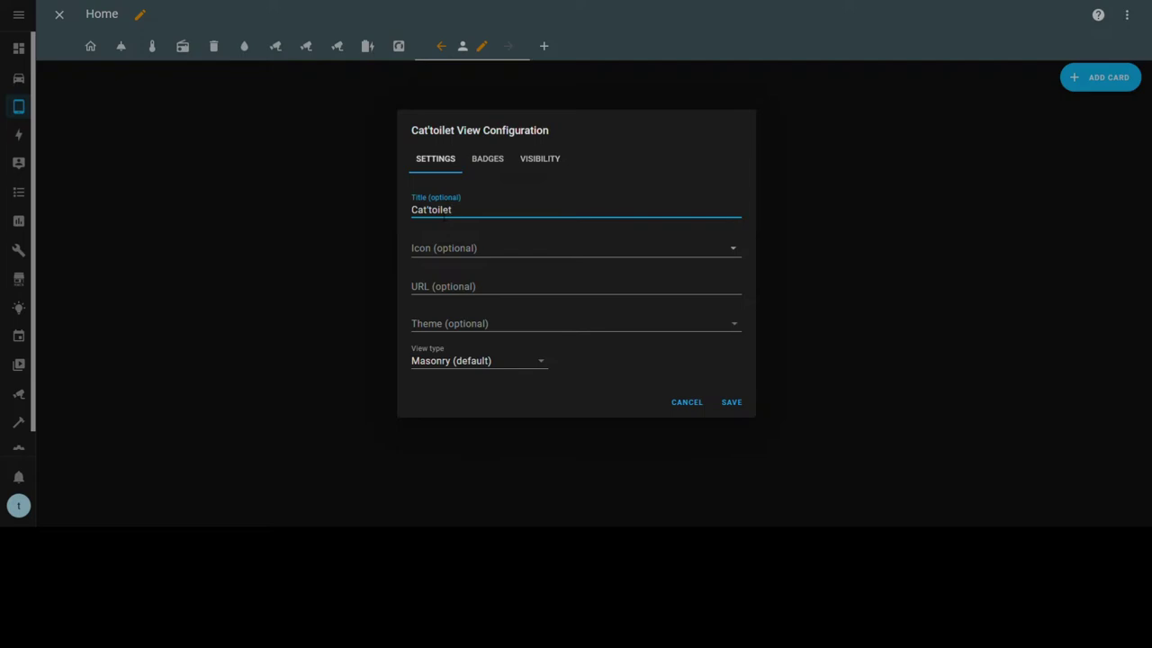
pyautogui.click(450, 248)
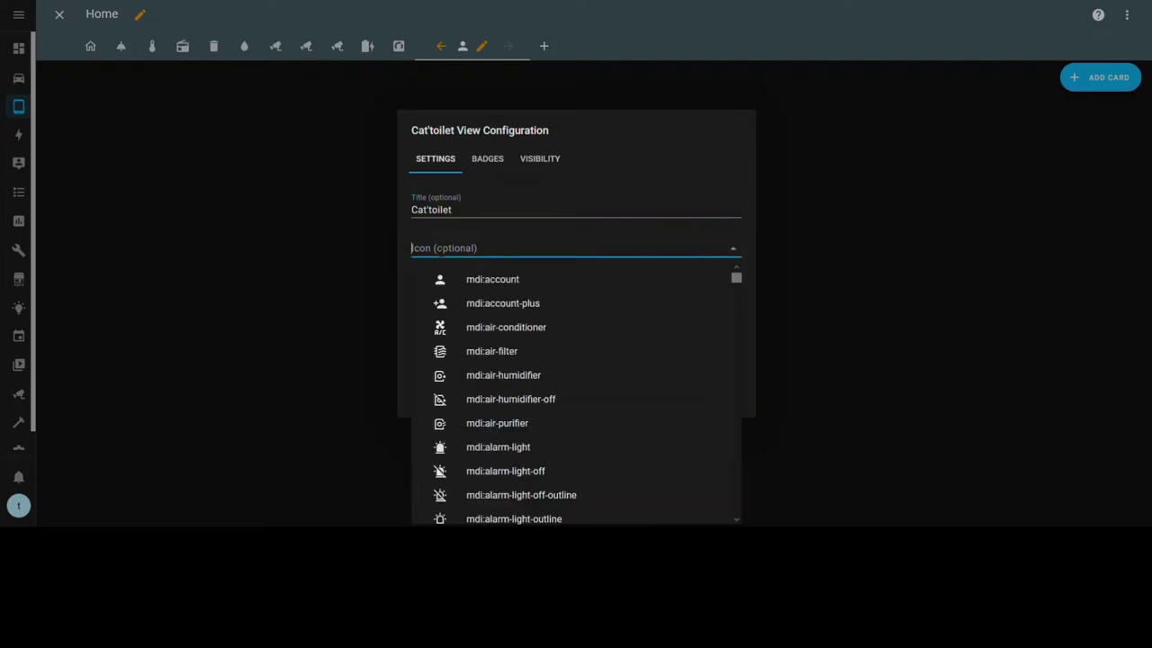
pyautogui.write('mdi:cat')
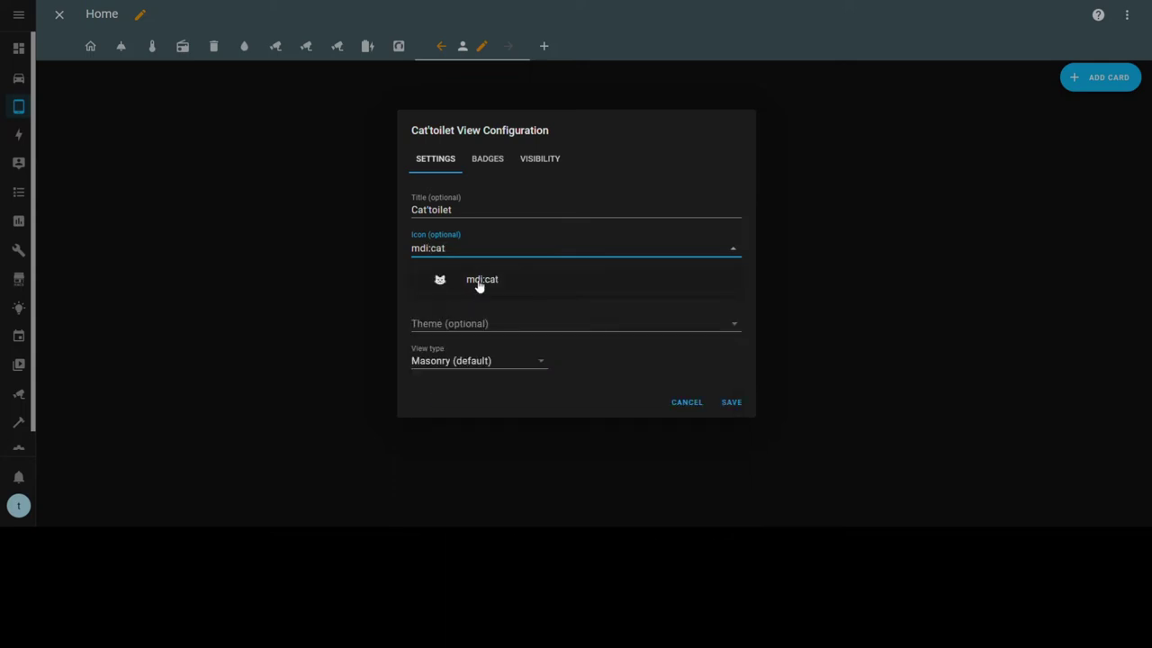
pyautogui.click(478, 281)
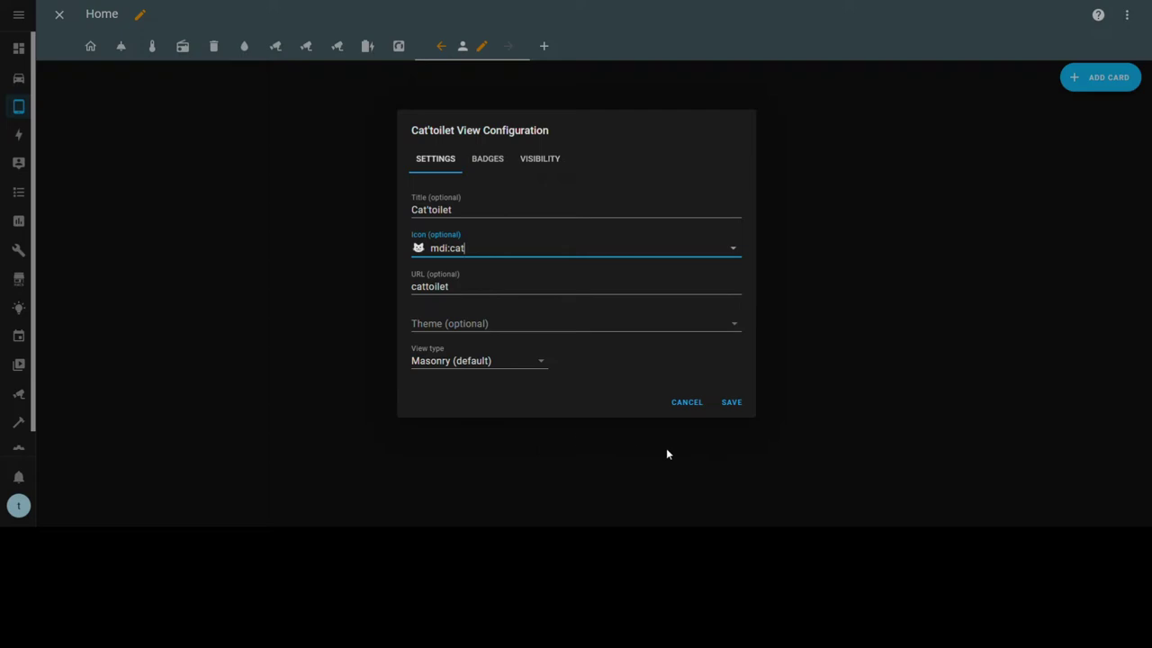
pyautogui.click(728, 406)
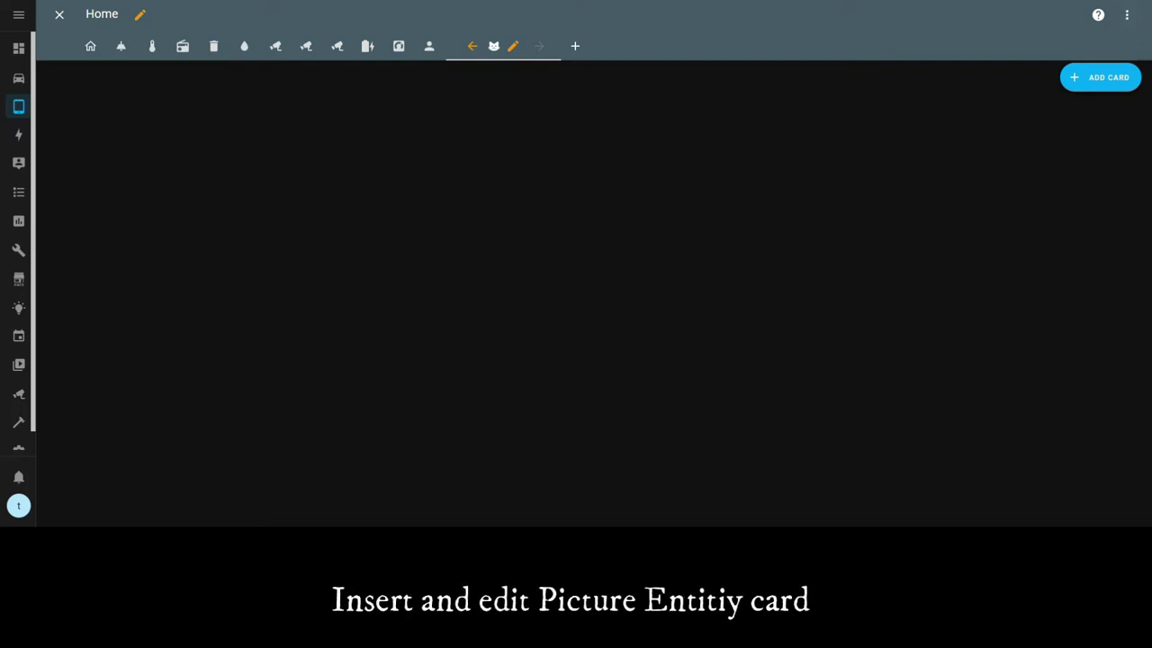
# Add a Picture Entity card to the cat view, searching the cards for "picture"
pyautogui.click(1116, 81)
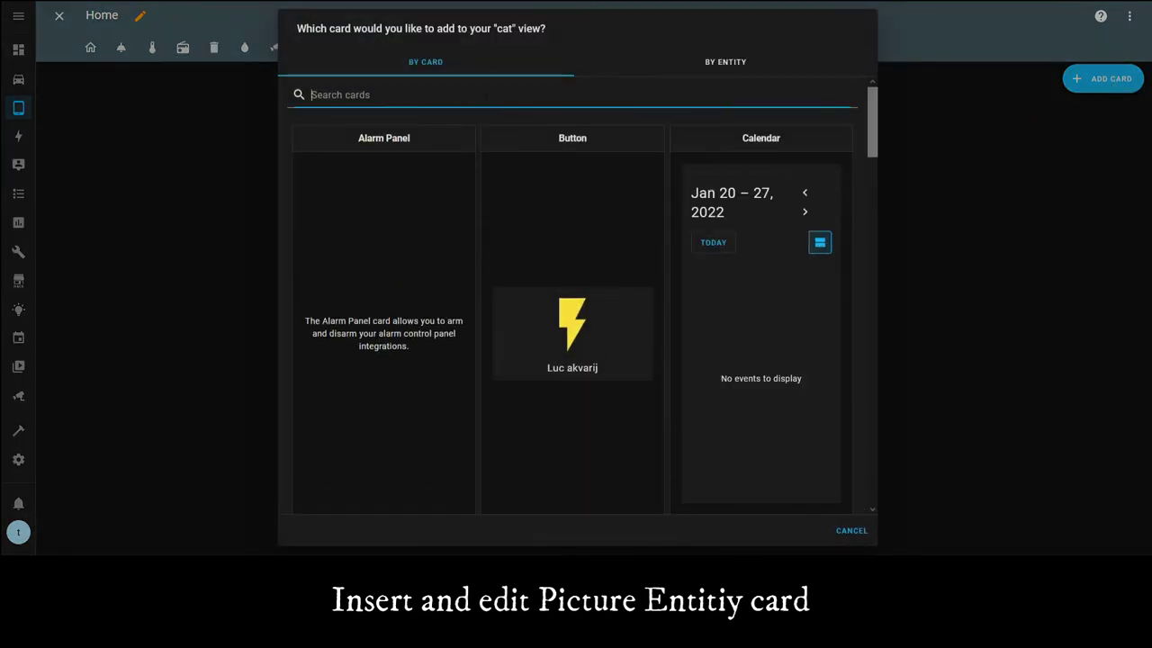
pyautogui.write('c')
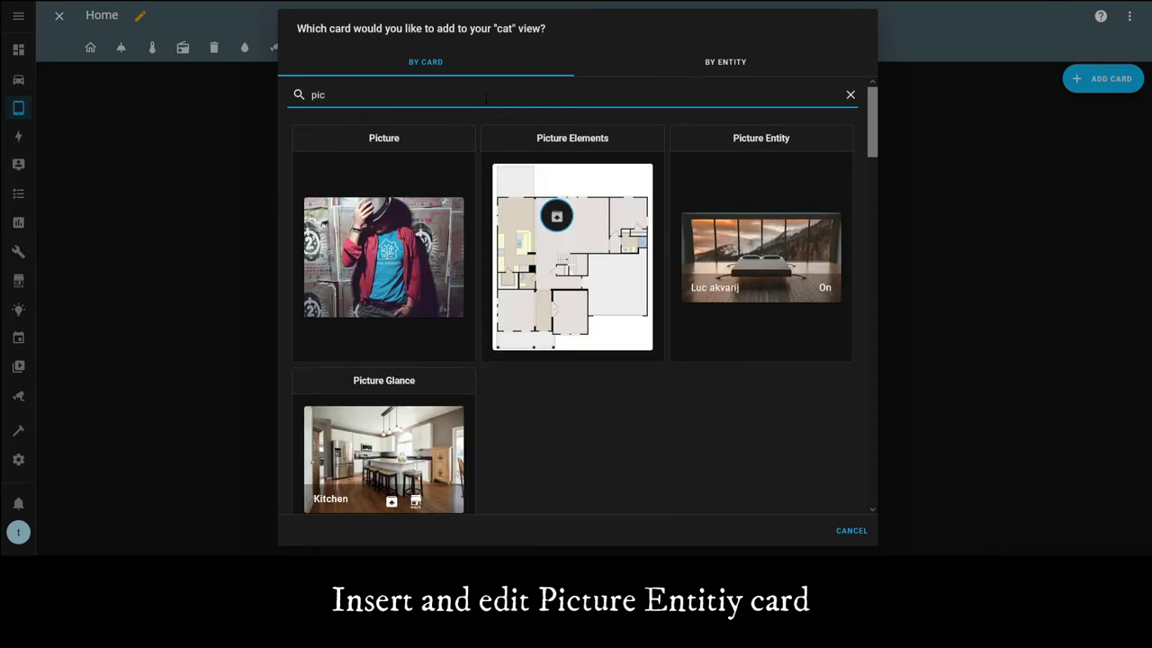
pyautogui.write('ture')
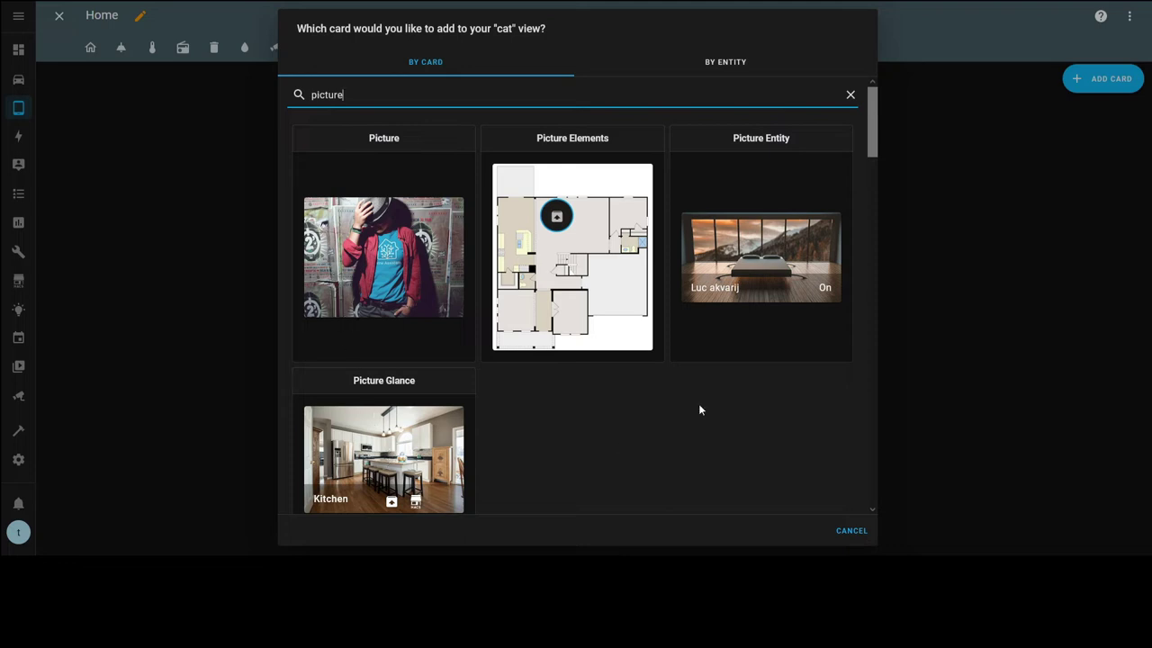
pyautogui.click(784, 253)
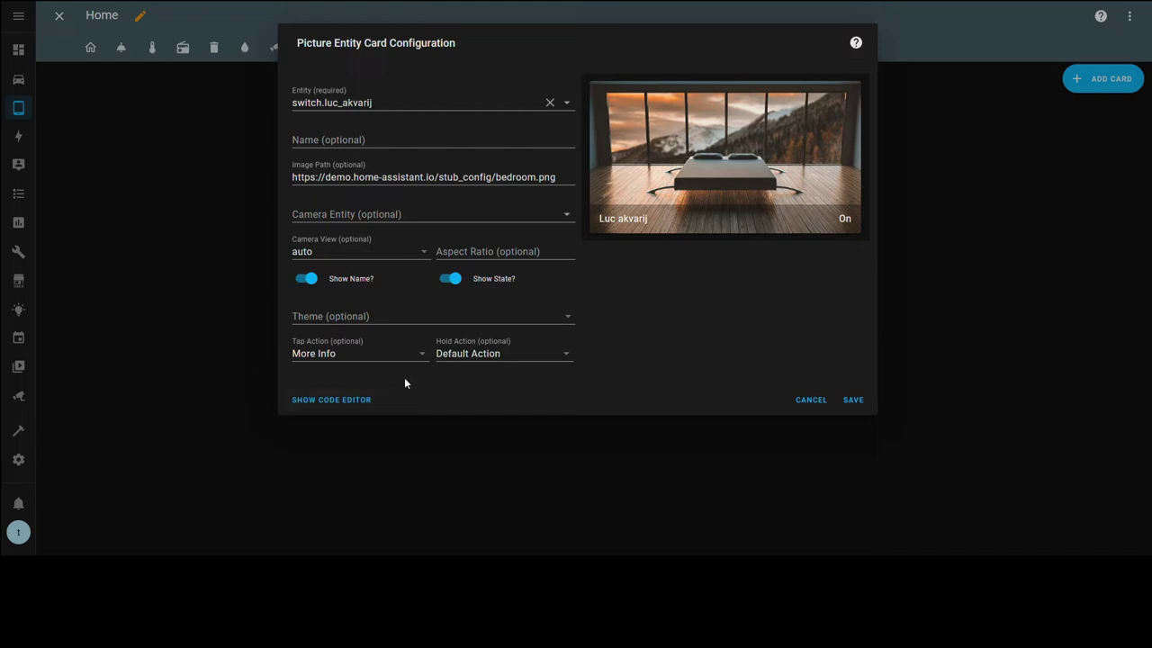
# Set the Picture Entity card's entity to counter.kitty in its YAML code
pyautogui.click(365, 400)
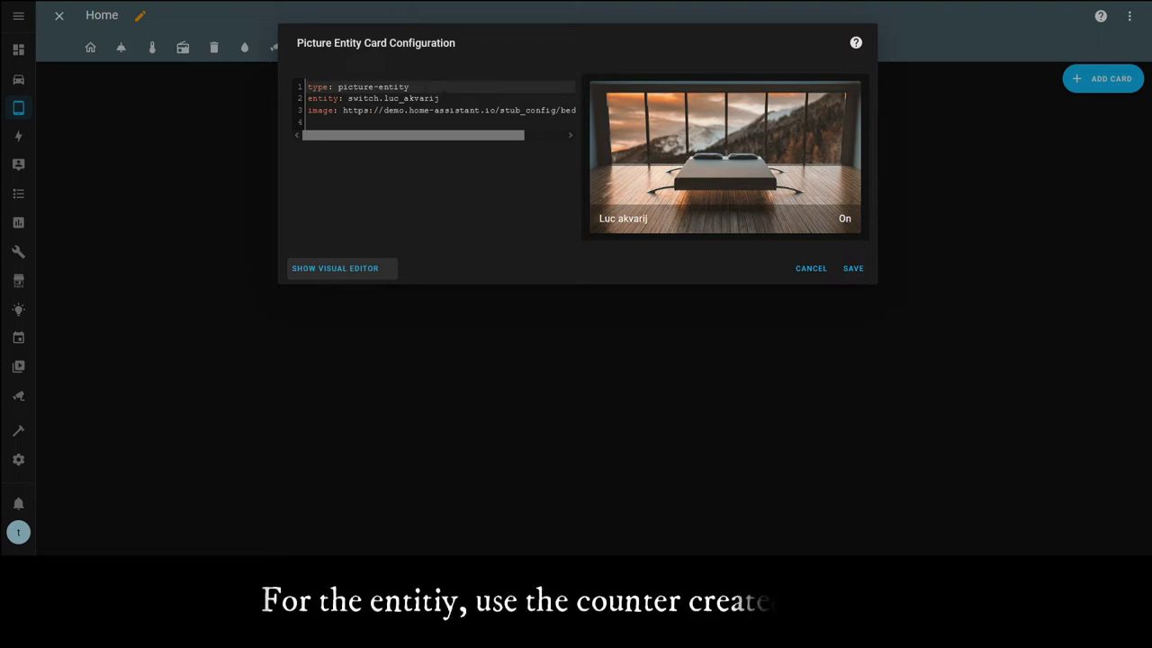
pyautogui.moveTo(439, 99); pyautogui.dragTo(343, 98)
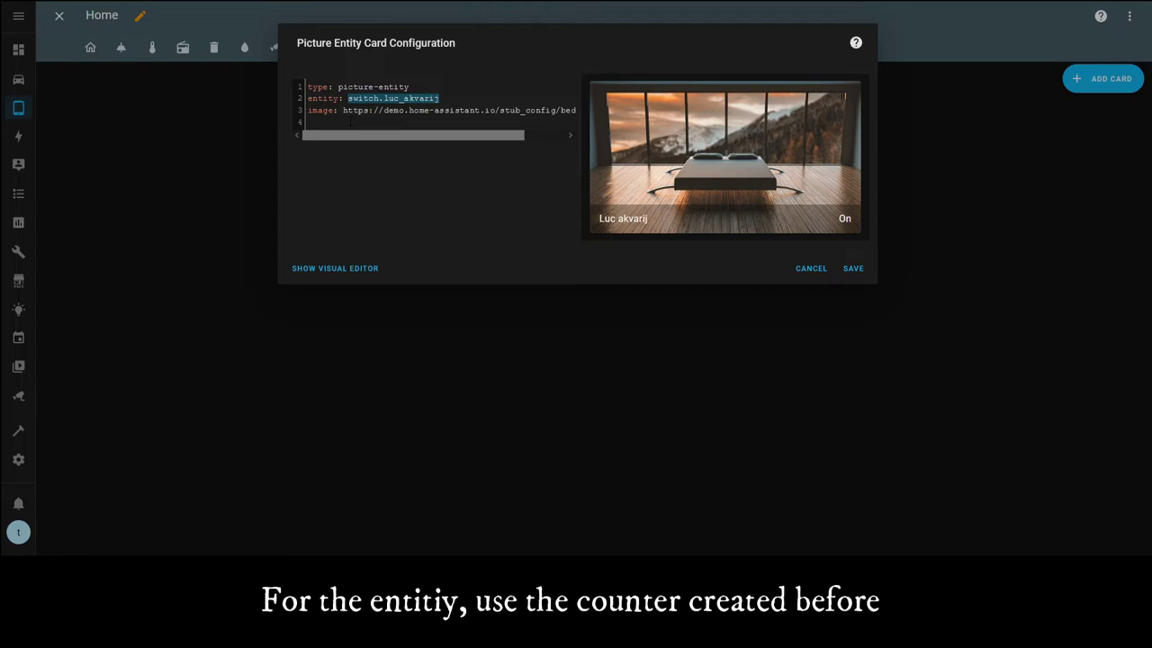
pyautogui.write('counter.kitty')
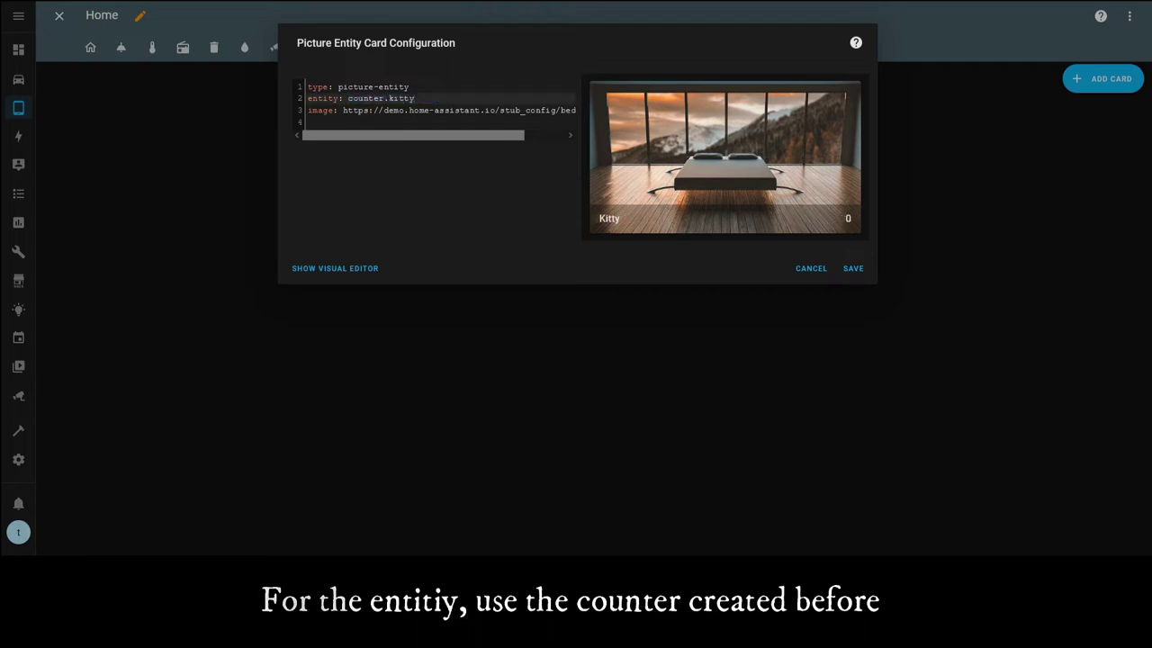
# Remove the default bedroom image line from the card's YAML code
pyautogui.click(576, 110)
pyautogui.moveTo(576, 109); pyautogui.dragTo(305, 117)
pyautogui.press('BackSpace')
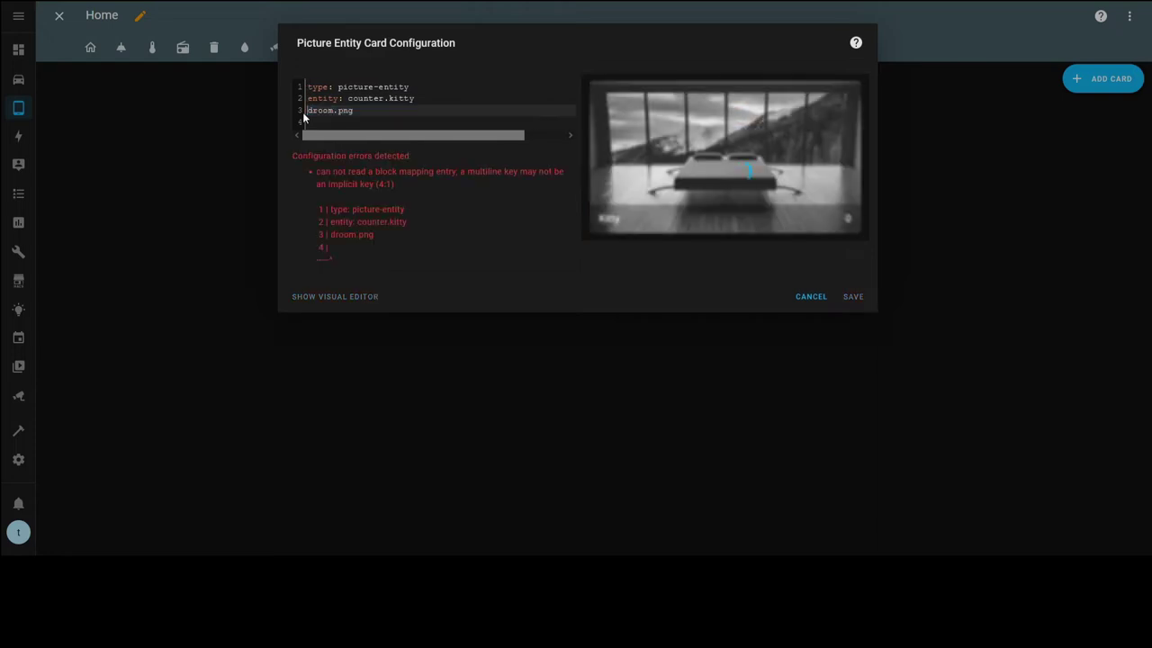
pyautogui.hotkey('shift', 'End')
pyautogui.press('BackSpace')
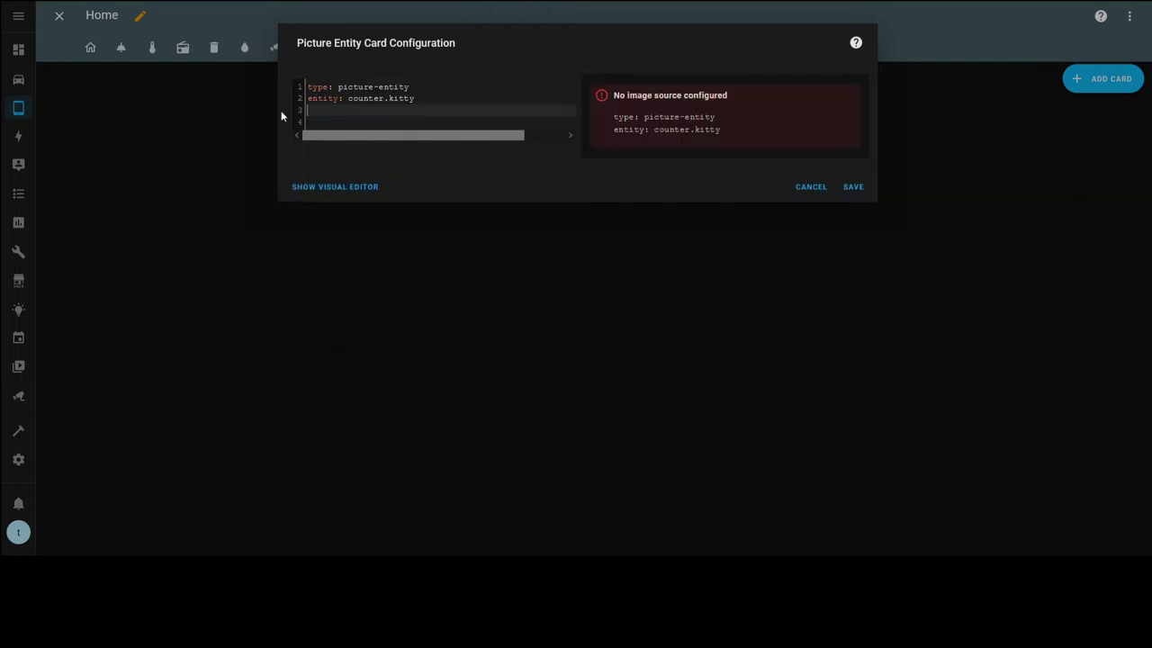
# Add a tap_action with action: none to the Picture Entity card's YAML code
pyautogui.write('tap_action:')
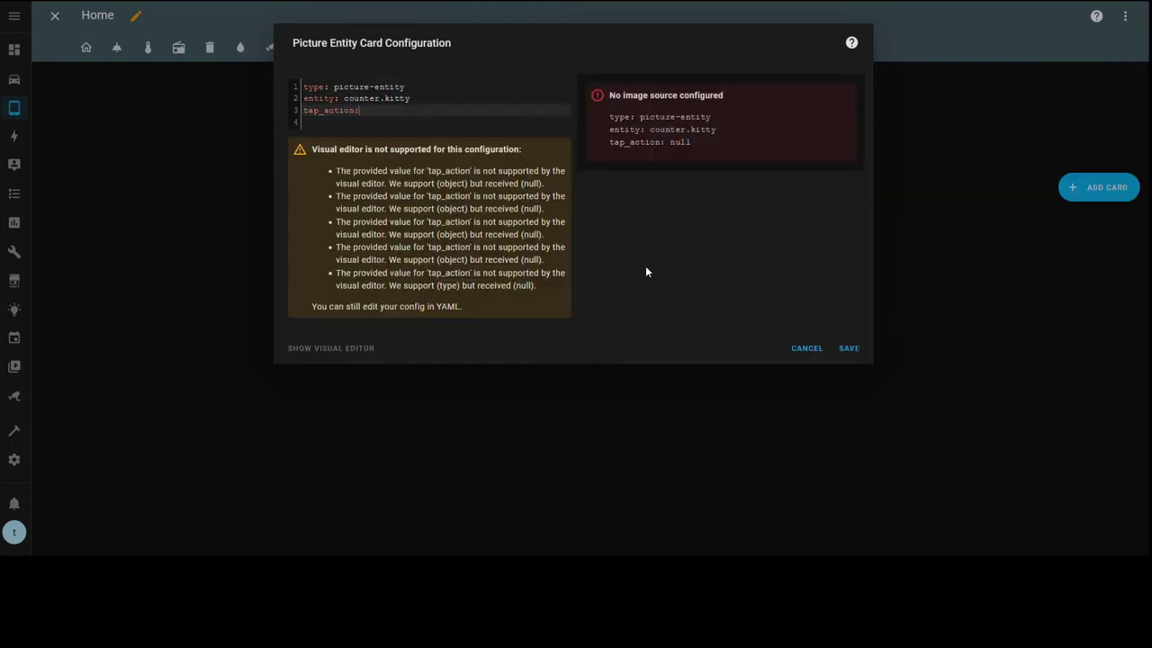
pyautogui.press('Return')
pyautogui.write('action: none')
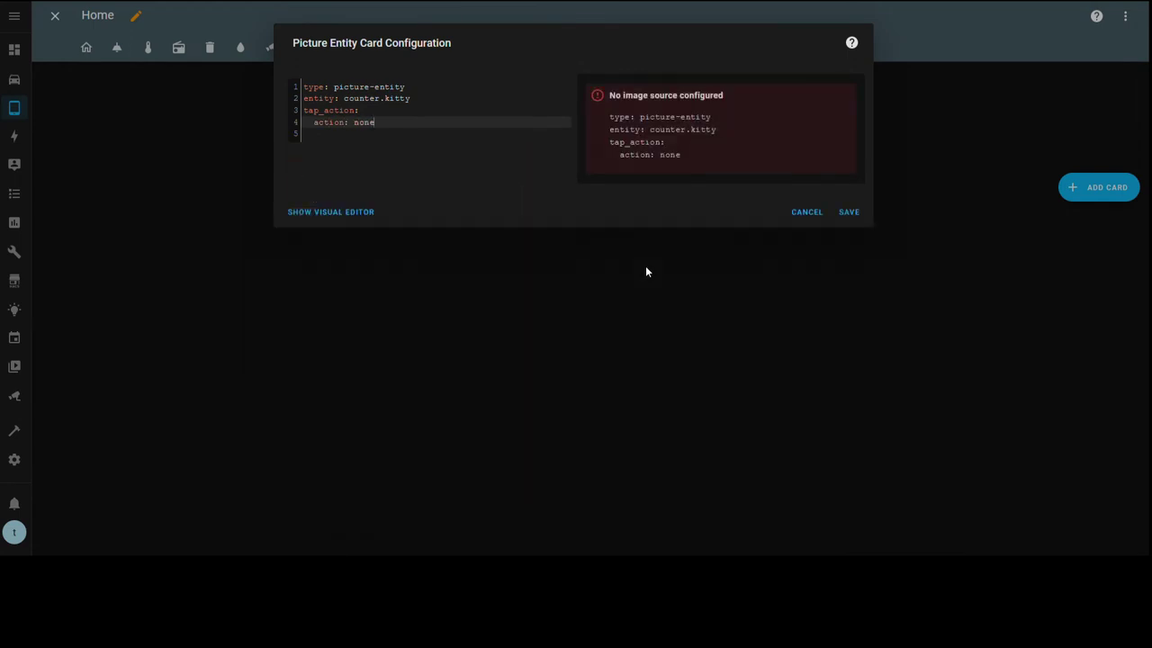
# Hide the card's name and state by adding show_name: false and show_state: false to its YAML code
pyautogui.press('Return')
pyautogui.press('BackSpace')
pyautogui.write('show_name: false')
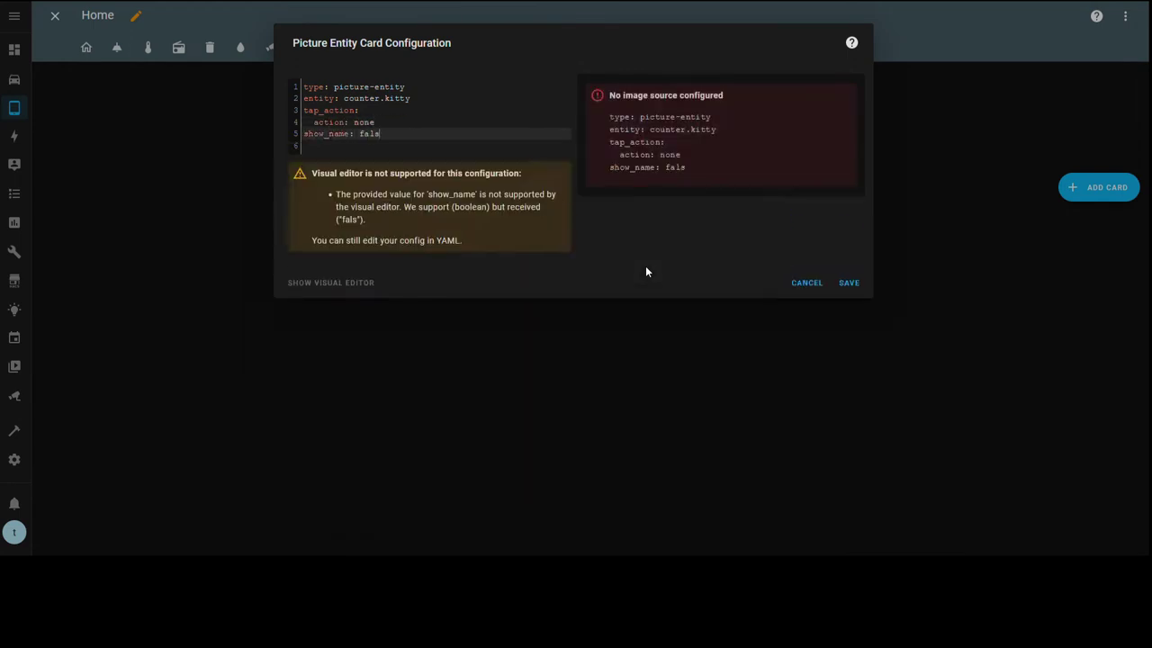
pyautogui.press('Return')
pyautogui.write('show:state:false')
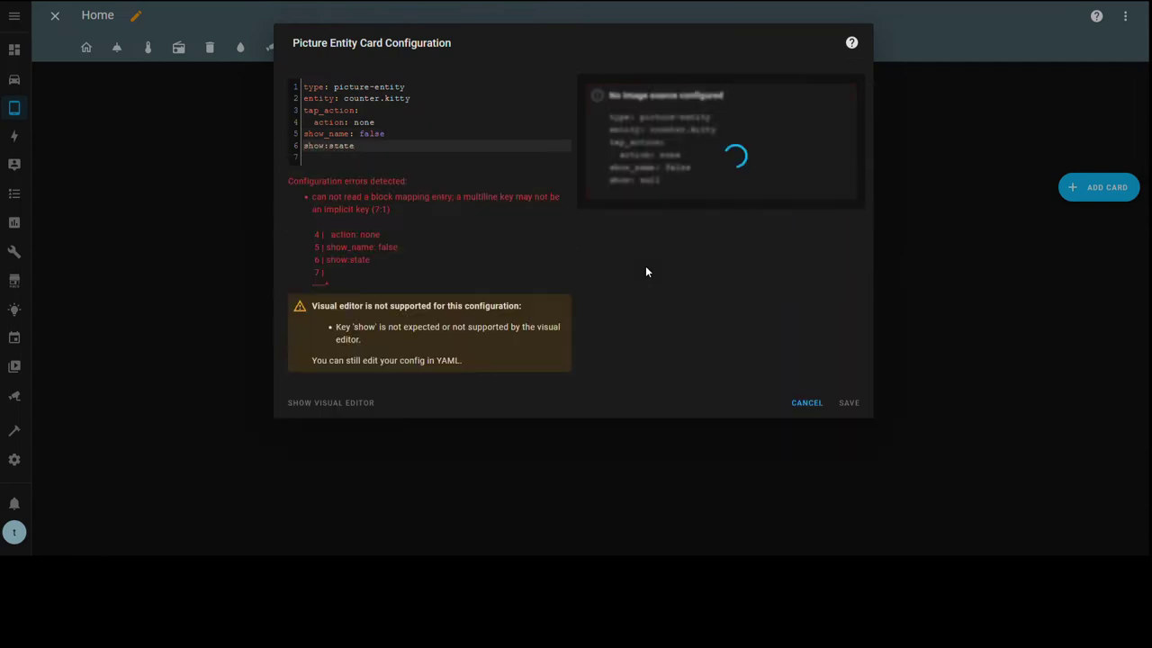
pyautogui.click(329, 145)
pyautogui.press('BackSpace')
pyautogui.write('_')
pyautogui.click(359, 144)
pyautogui.press('Return')
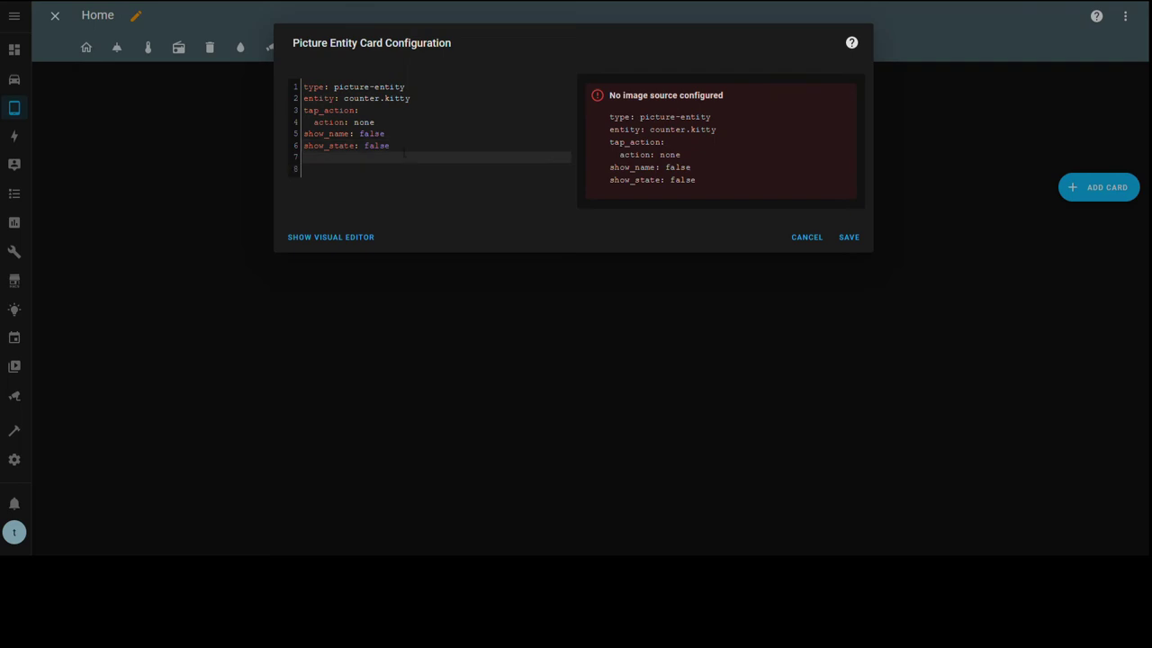
# Add a state_image section to the card's YAML, mapping state '0' to /local/kitty/kitty0.png
pyautogui.write('state_image:')
pyautogui.press('Return')
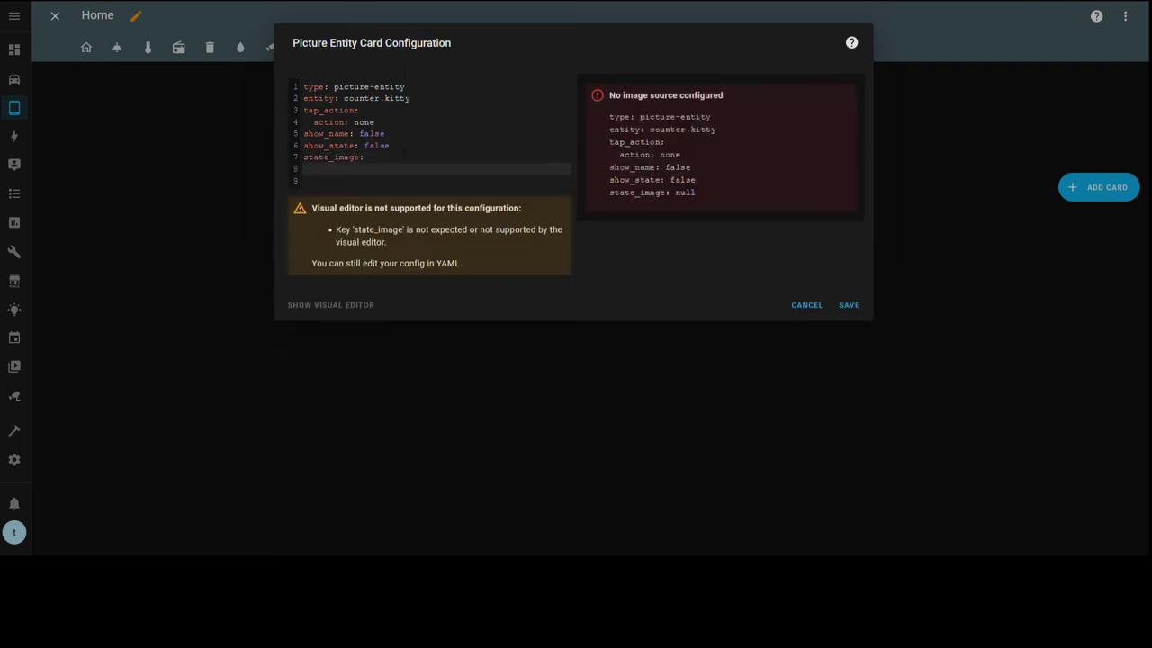
pyautogui.write("'0': /local/kitty/")
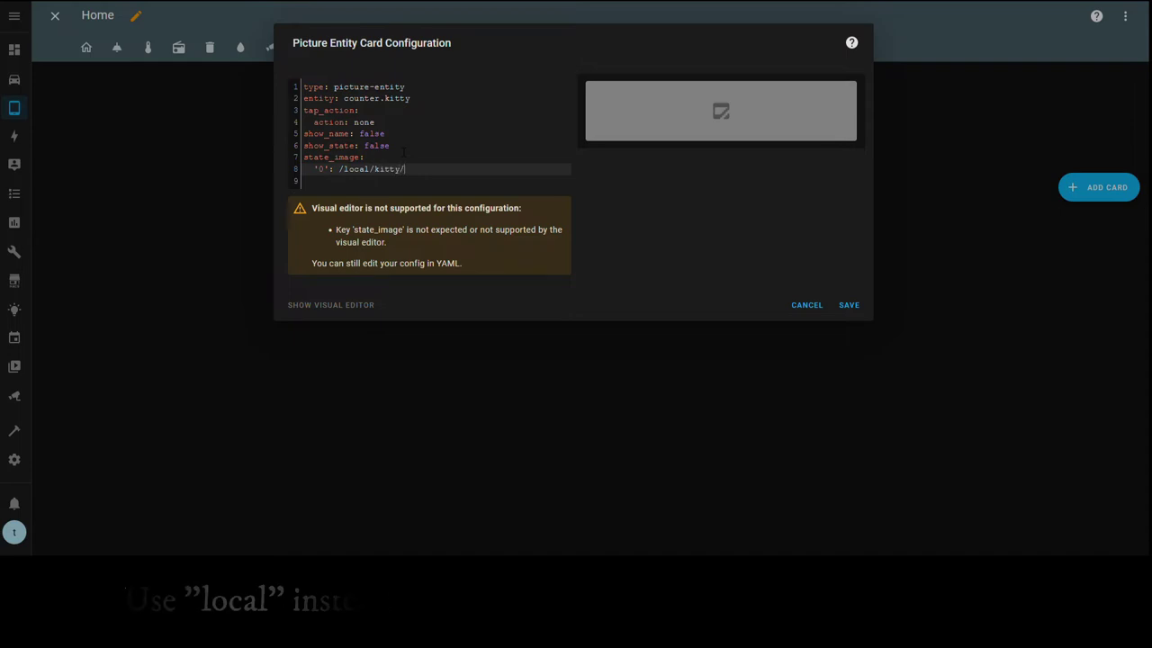
pyautogui.write('kitty0.png')
# Duplicate the '0' image mapping line four times within the state_image section
pyautogui.hotkey('shift', 'Home')
pyautogui.hotkey('ctrl', 'c')
pyautogui.press('End')
pyautogui.press('Return')
pyautogui.hotkey('ctrl', 'v')
pyautogui.press('Return')
pyautogui.hotkey('ctrl', 'v')
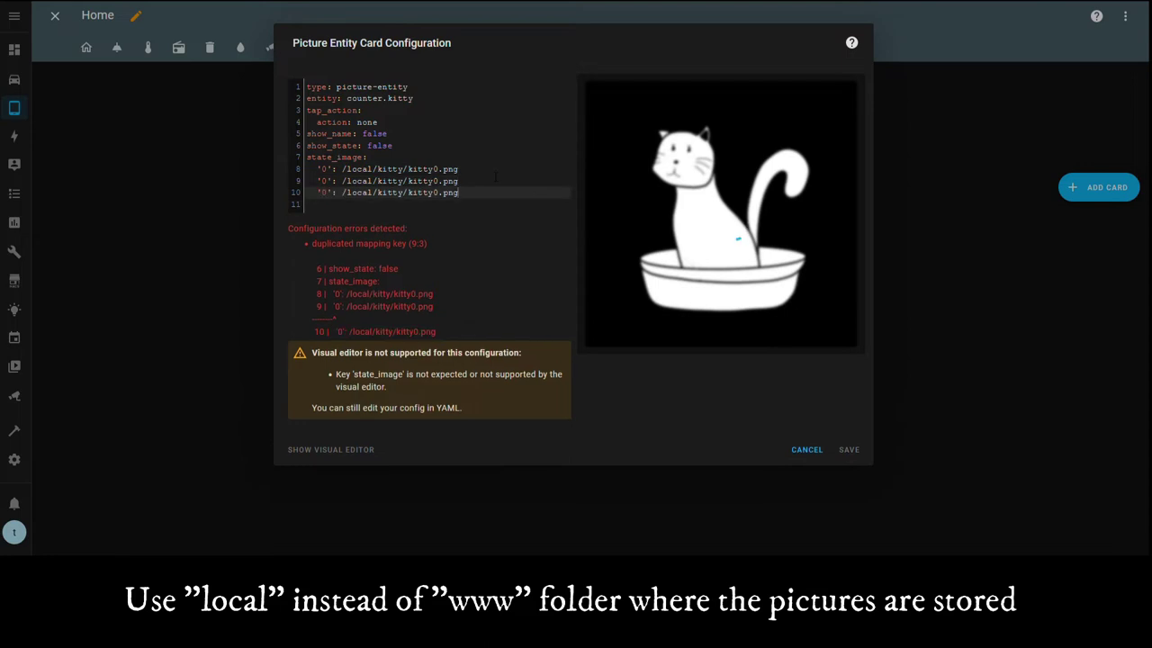
pyautogui.press('Return')
pyautogui.hotkey('ctrl', 'v')
pyautogui.press('Return')
pyautogui.hotkey('ctrl', 'v')
# Change the second state_image line to map state '1' to /local/kitty/kitty1.png
pyautogui.press('Up')
pyautogui.press('Up')
pyautogui.press('Up')
pyautogui.press('Home')
pyautogui.press('Right')
pyautogui.press('Delete')
pyautogui.write('1')
pyautogui.press('End')
pyautogui.press('Left')
pyautogui.press('Left')
pyautogui.press('Left')
pyautogui.press('Left')
pyautogui.press('BackSpace')
pyautogui.write('1')
# Change the third state_image line to map state '2' to /local/kitty/kitty2.png
pyautogui.press('Down')
pyautogui.press('Home')
pyautogui.press('Right')
pyautogui.press('Delete')
pyautogui.write('2')
pyautogui.press('End')
pyautogui.press('Left')
pyautogui.press('Left')
pyautogui.press('Left')
pyautogui.press('Left')
pyautogui.press('BackSpace')
pyautogui.write('2')
# Change the fourth state_image line to map state '3' to /local/kitty/kitty3.png
pyautogui.press('Down')
pyautogui.press('Home')
pyautogui.press('Right')
pyautogui.press('Delete')
pyautogui.write('3')
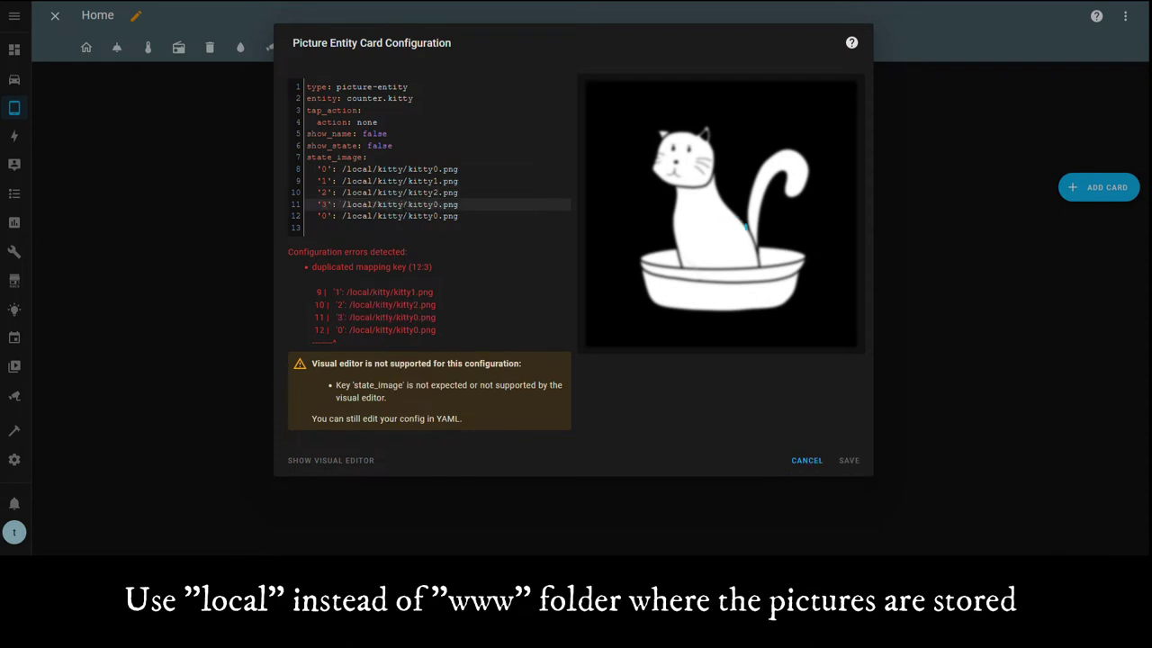
pyautogui.press('End')
pyautogui.press('Left')
pyautogui.press('Left')
pyautogui.press('Left')
pyautogui.press('Left')
pyautogui.press('BackSpace')
pyautogui.write('3')
# Map state '4' to /local/kitty/kitty4.png in the fifth state_image line, save the card and leave dashboard editing
pyautogui.press('Down')
pyautogui.press('Home')
pyautogui.press('Right')
pyautogui.press('Delete')
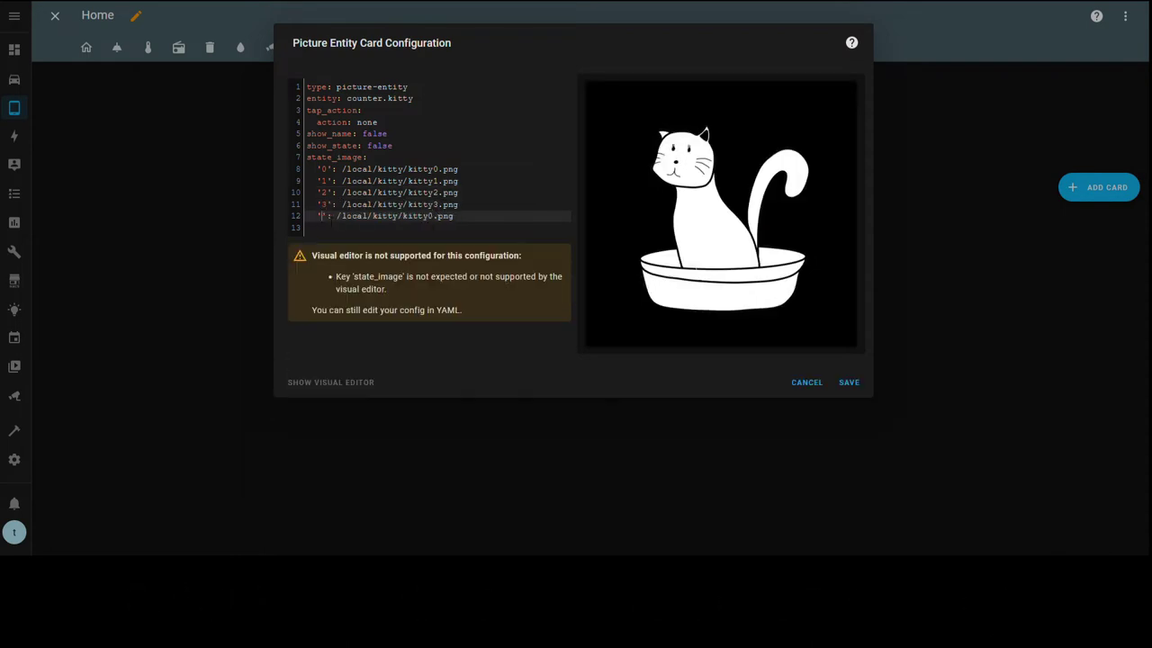
pyautogui.write('4')
pyautogui.press('End')
pyautogui.press('Left')
pyautogui.press('Left')
pyautogui.press('Left')
pyautogui.press('Left')
pyautogui.press('BackSpace')
pyautogui.write('4')
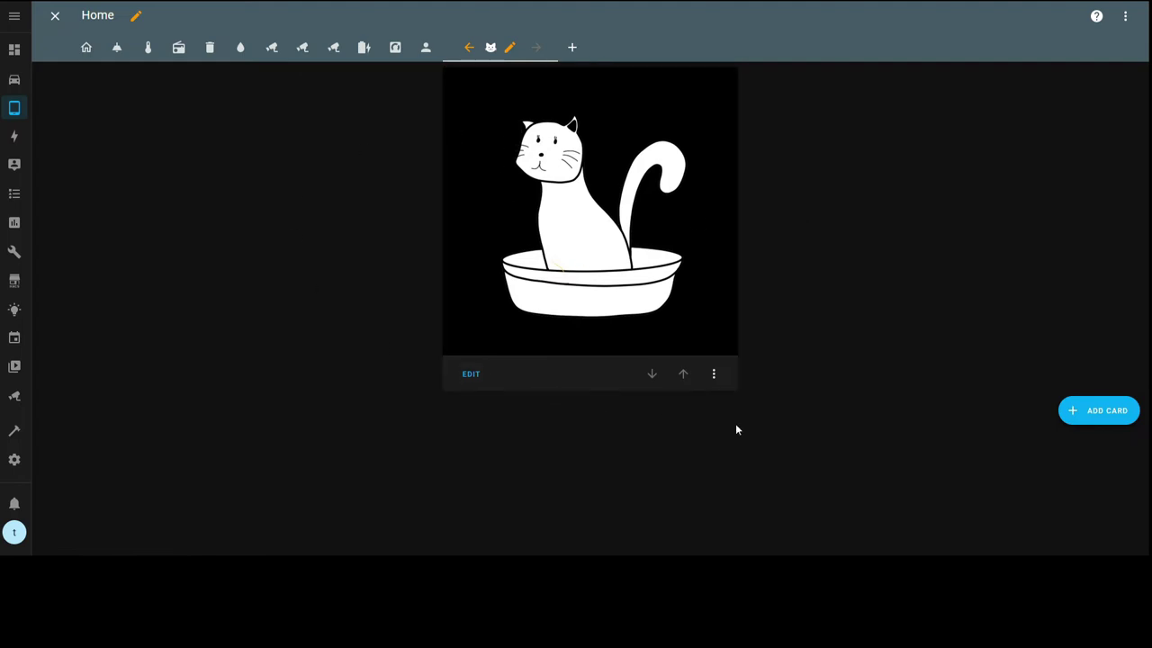
pyautogui.click(55, 16)
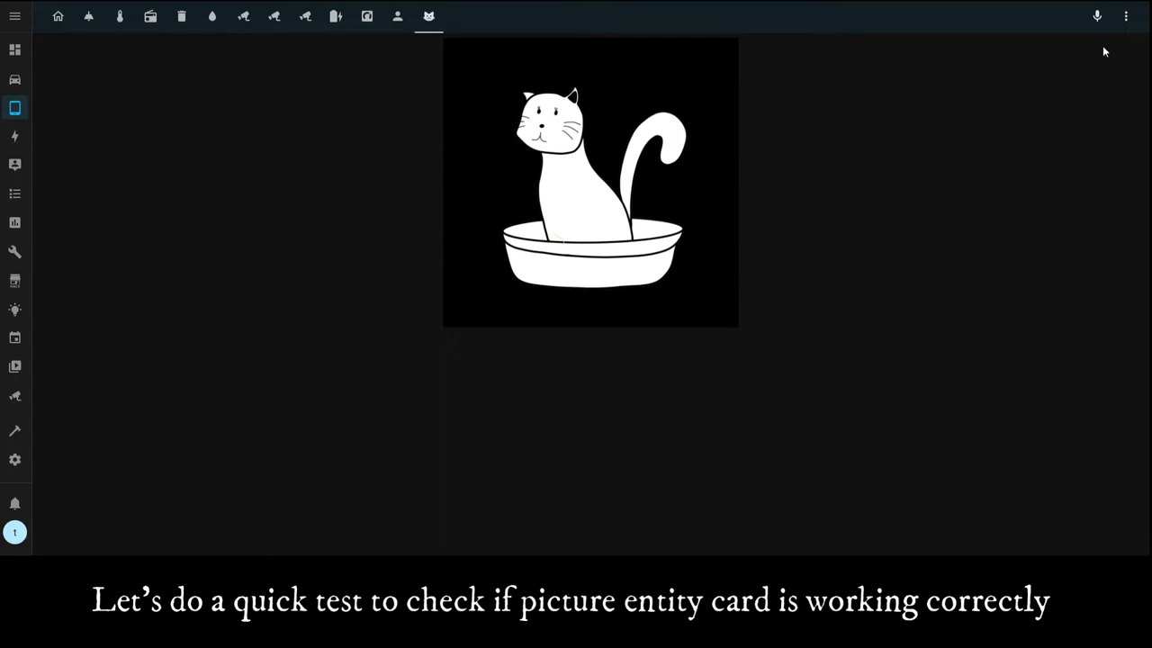
# Reopen the dashboard for editing, add counter.kitty as a badge to the cat view and save the view
pyautogui.click(1126, 16)
pyautogui.click(1101, 50)
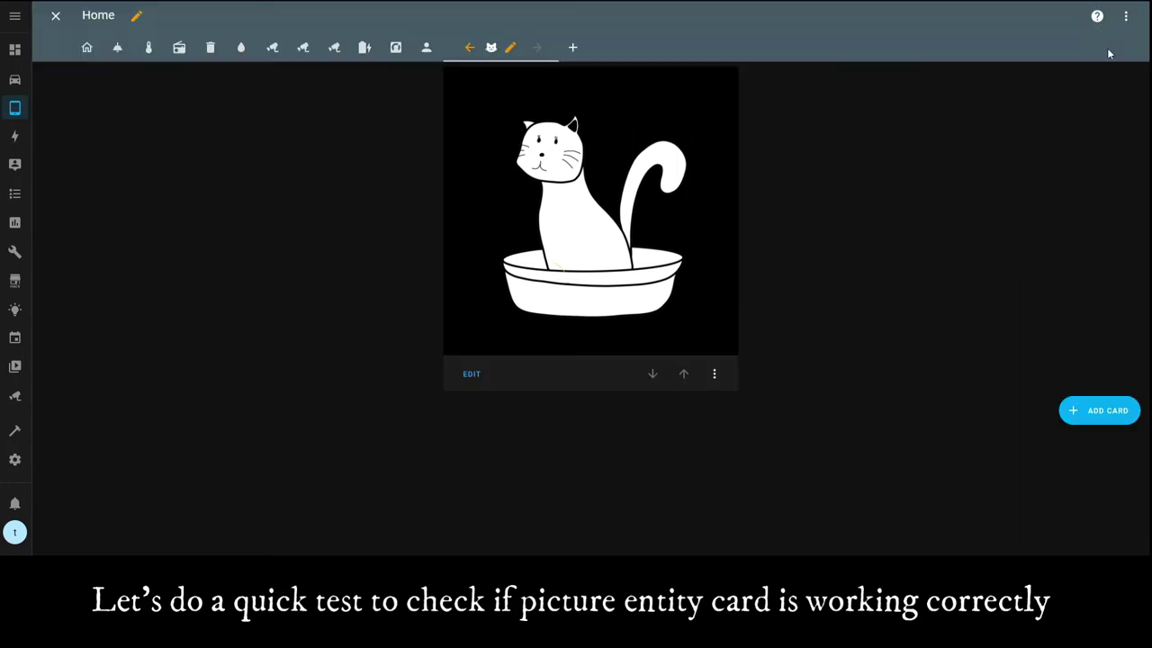
pyautogui.click(510, 49)
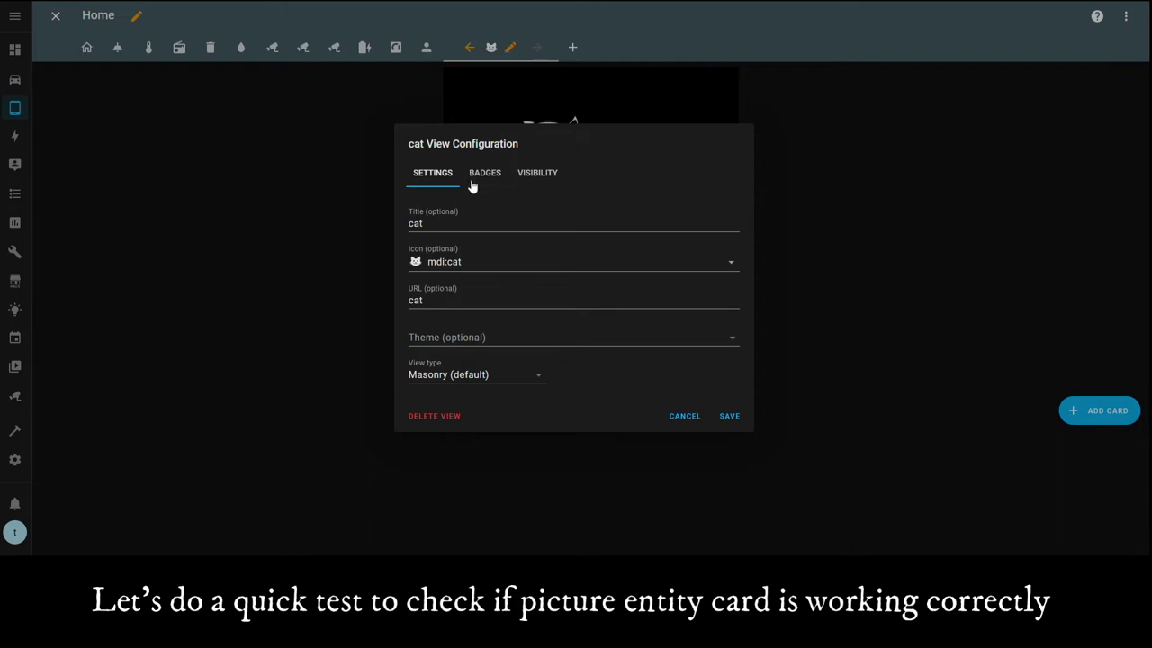
pyautogui.click(486, 179)
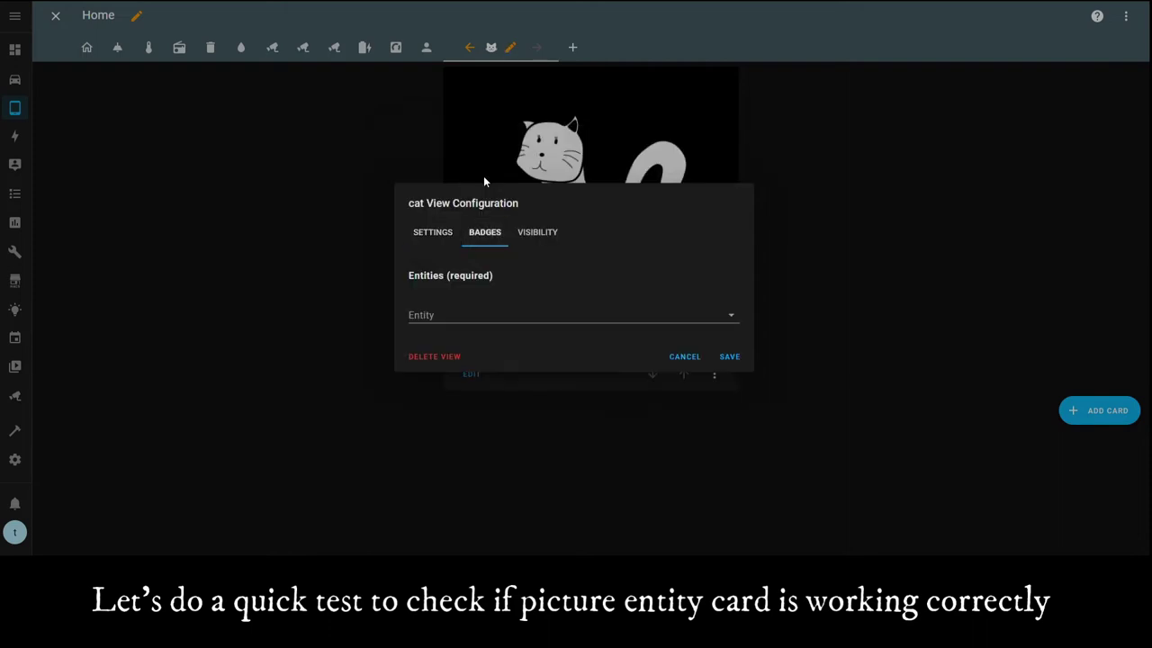
pyautogui.click(486, 321)
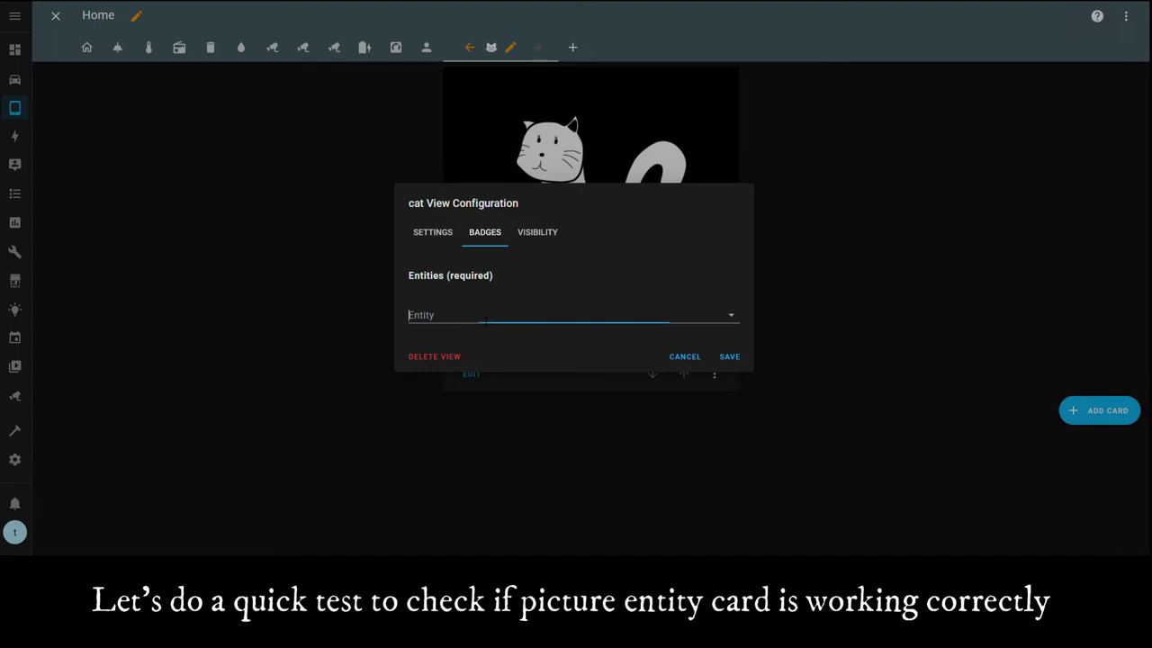
pyautogui.write('kitt')
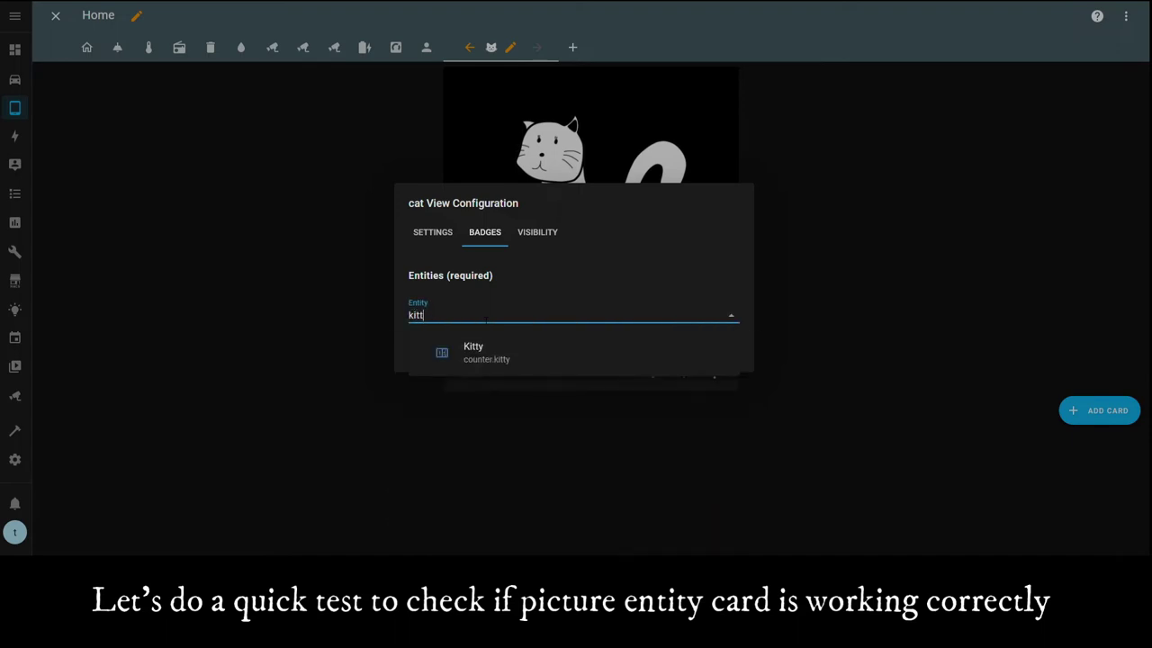
pyautogui.click(528, 355)
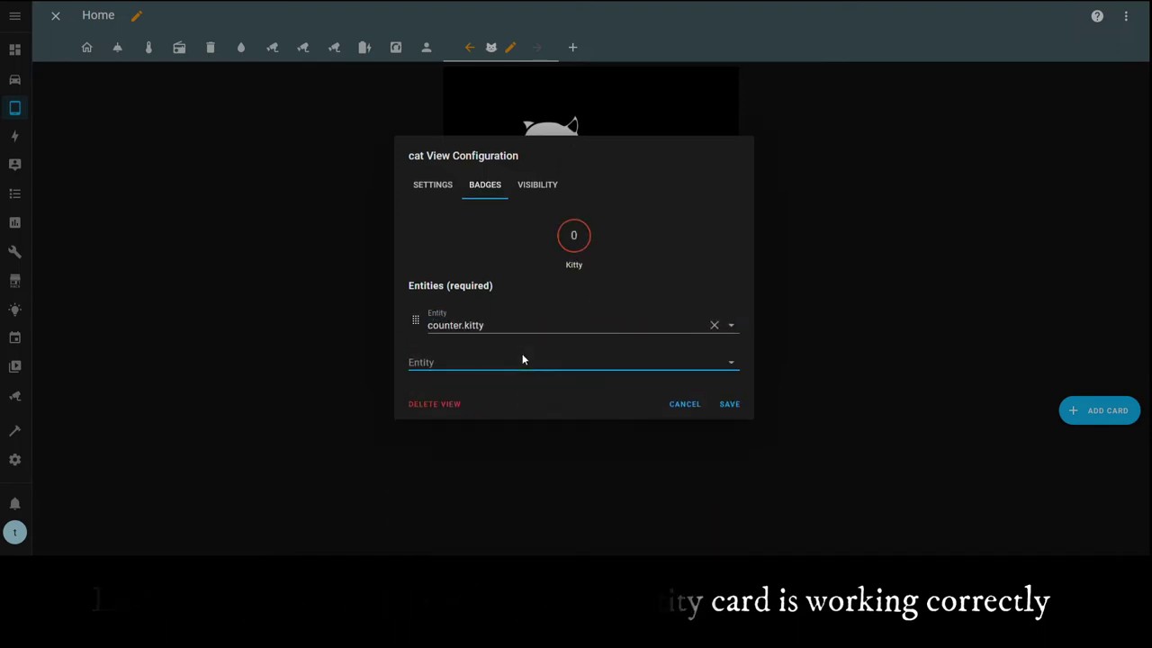
pyautogui.click(728, 405)
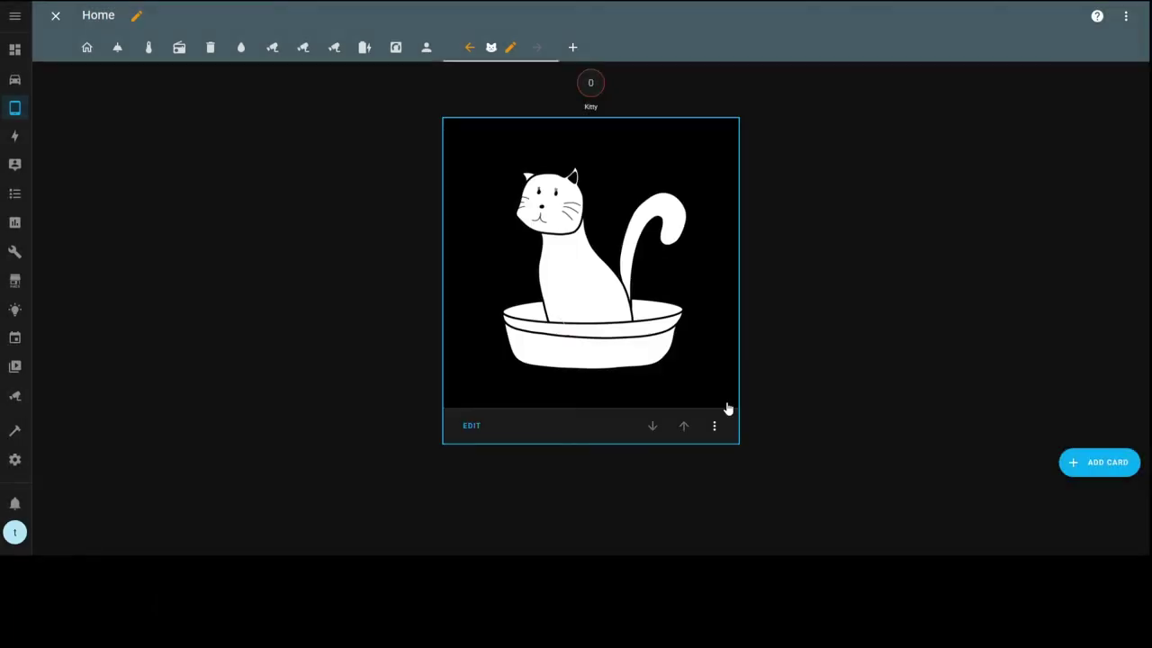
# Test the card's images by incrementing the Kitty counter one count at a time to 4 from its badge
pyautogui.click(592, 85)
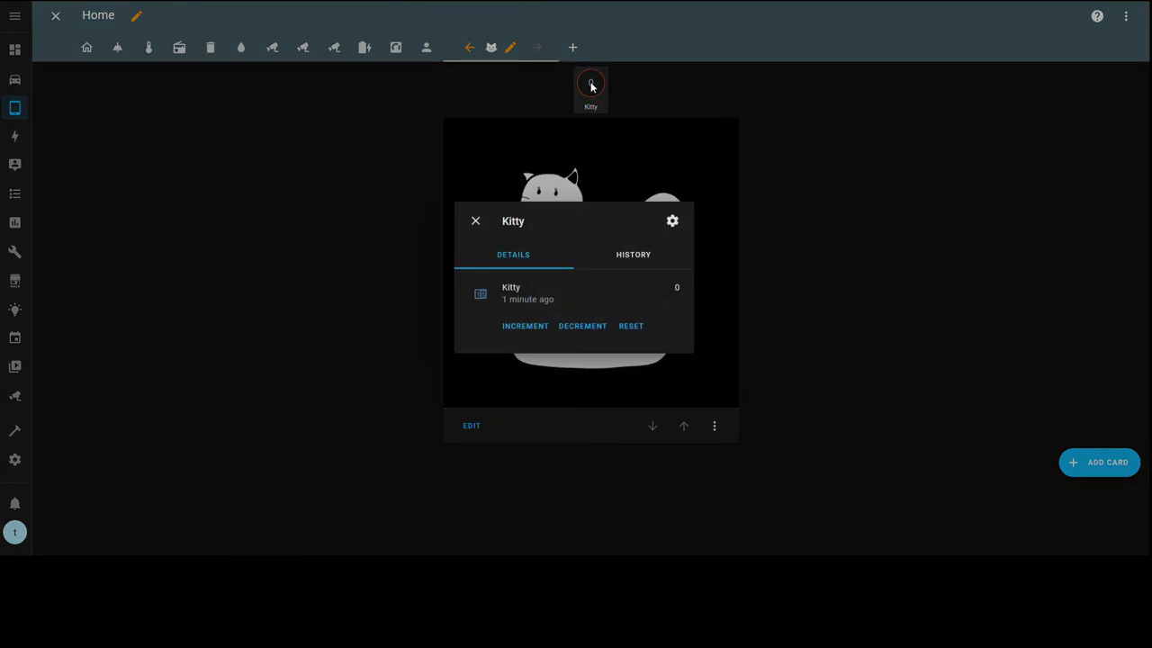
pyautogui.click(521, 327)
pyautogui.click(899, 299)
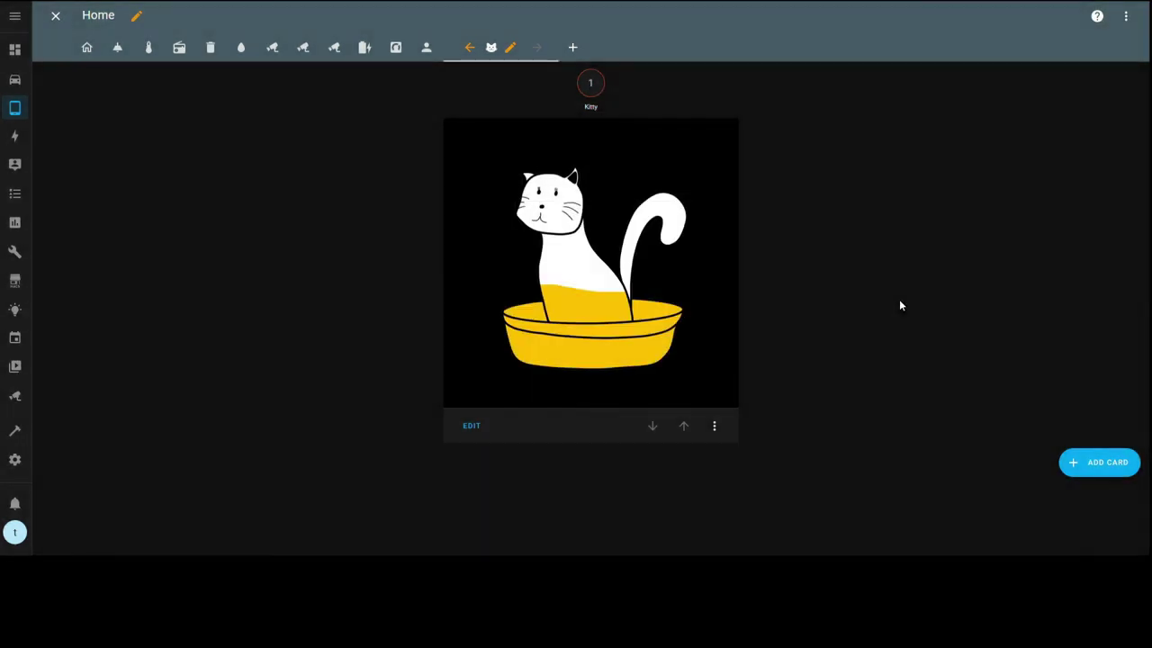
pyautogui.click(586, 84)
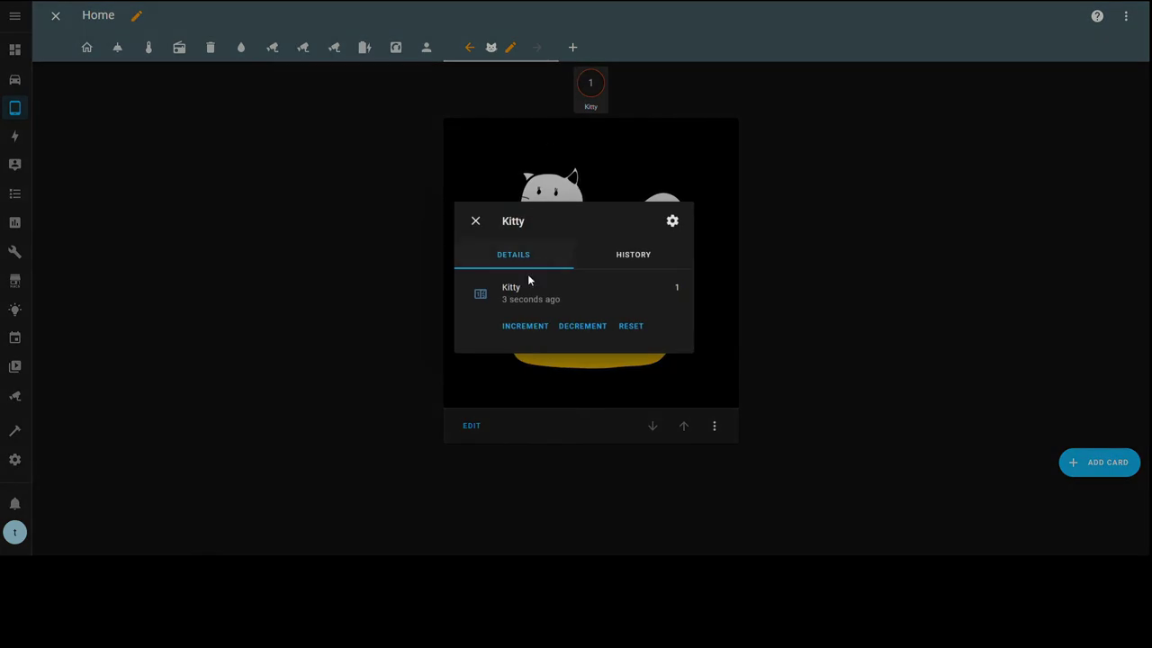
pyautogui.click(519, 332)
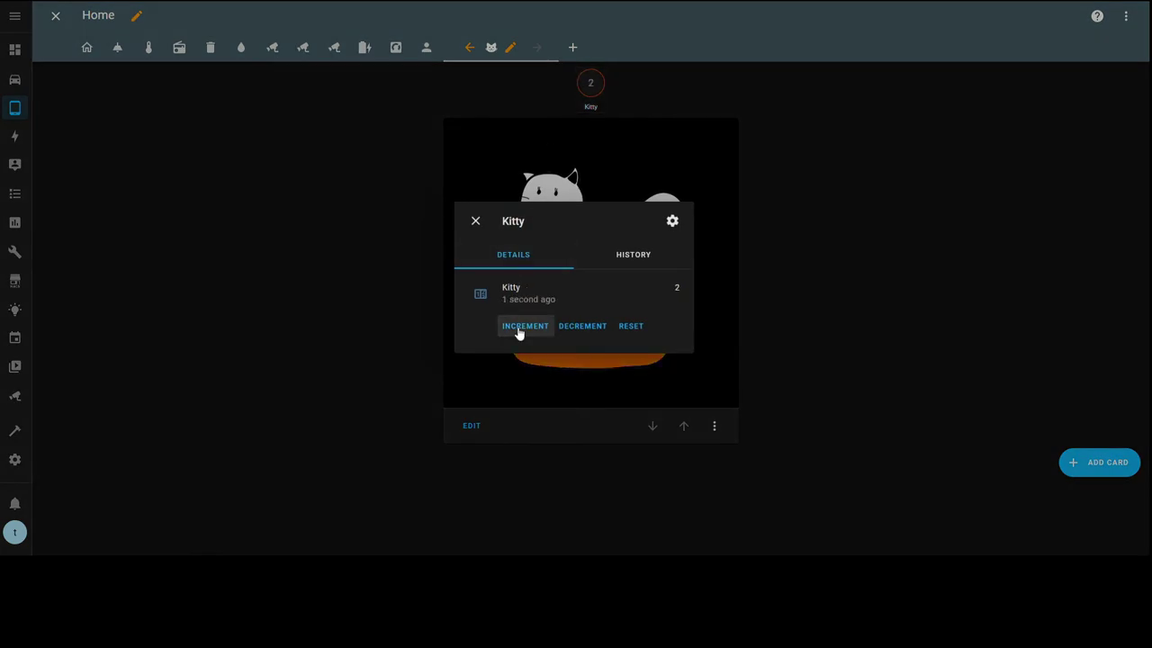
pyautogui.click(518, 331)
pyautogui.click(519, 331)
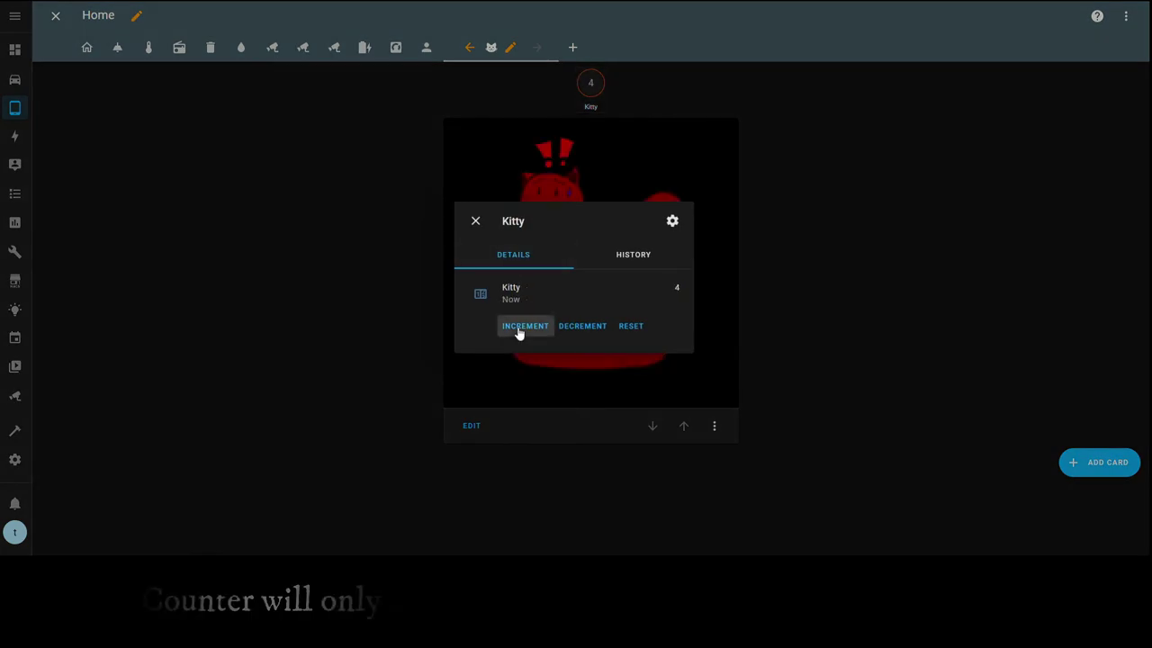
pyautogui.click(862, 284)
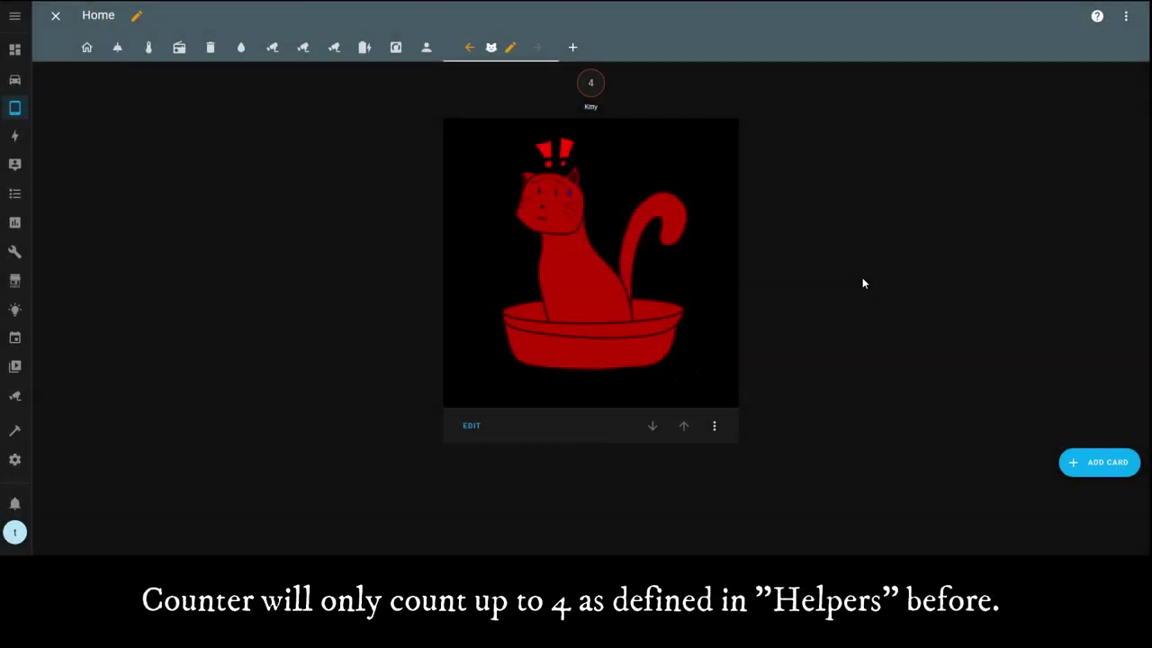
# Try to increment the Kitty counter beyond 4, and decrement it once to 3 to check the card's image
pyautogui.click(592, 84)
pyautogui.click(532, 328)
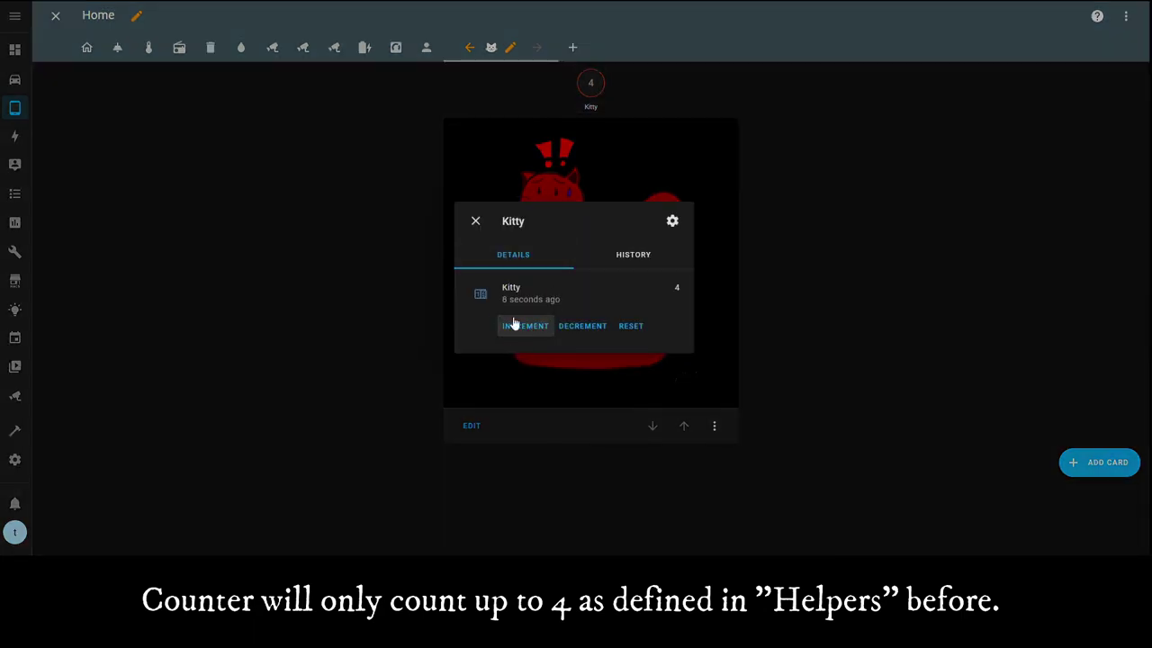
pyautogui.click(595, 333)
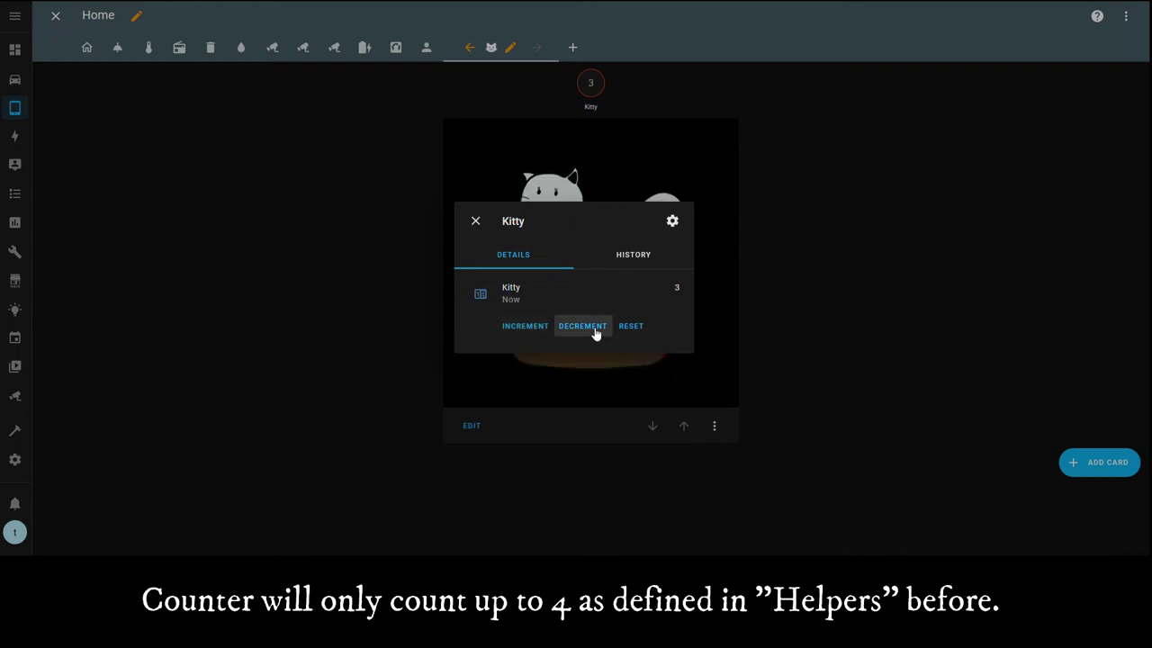
pyautogui.click(859, 279)
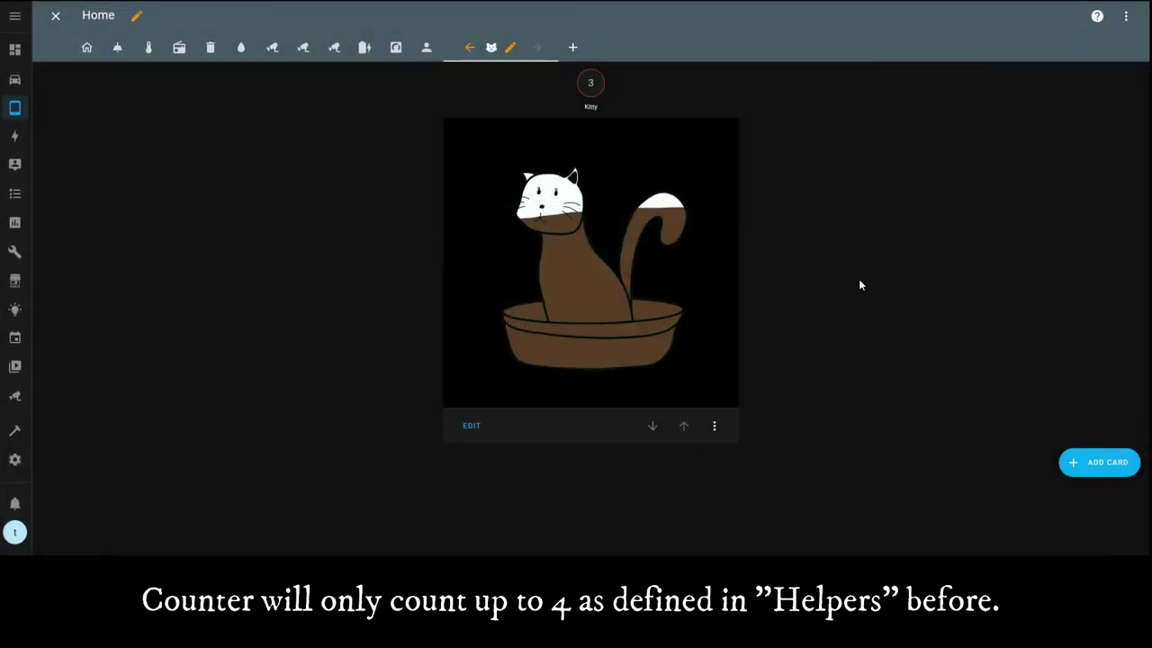
# Decrement the Kitty counter one count at a time to 0, checking the card's image at each value
pyautogui.click(584, 108)
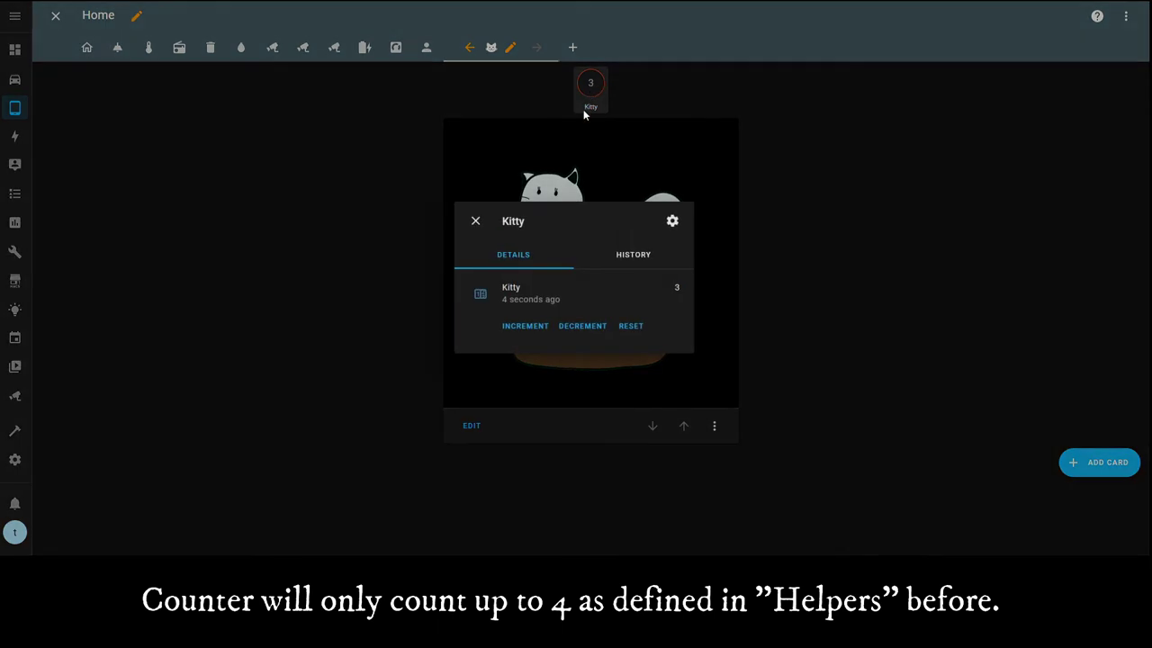
pyautogui.click(567, 326)
pyautogui.click(903, 325)
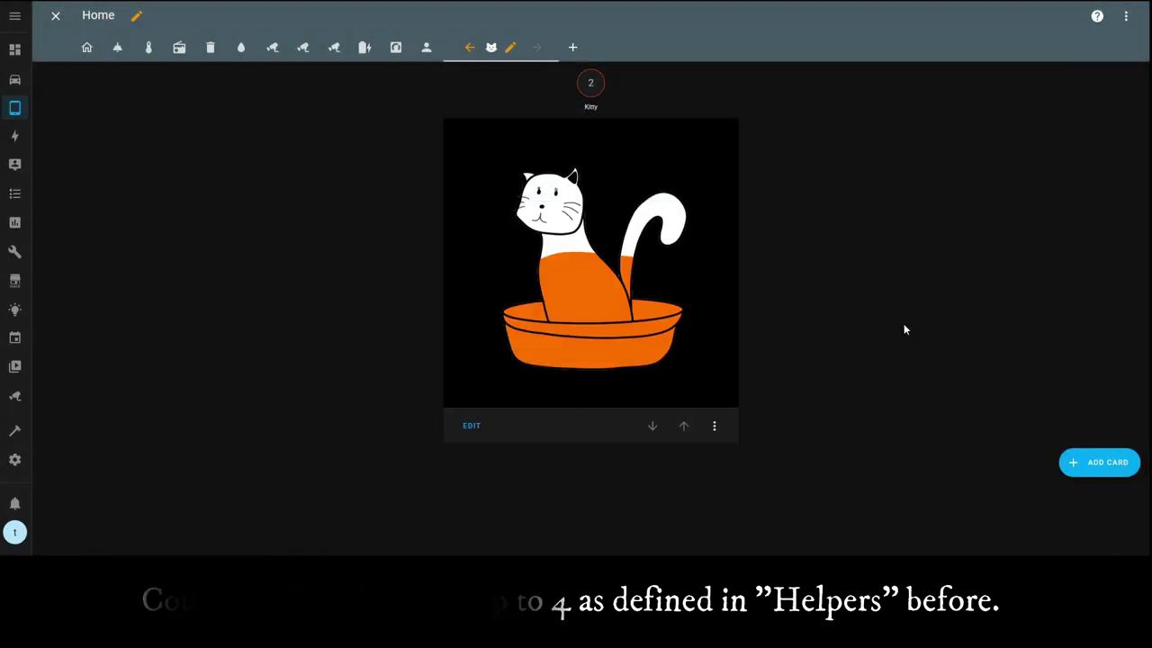
pyautogui.click(591, 87)
pyautogui.click(591, 328)
pyautogui.click(957, 290)
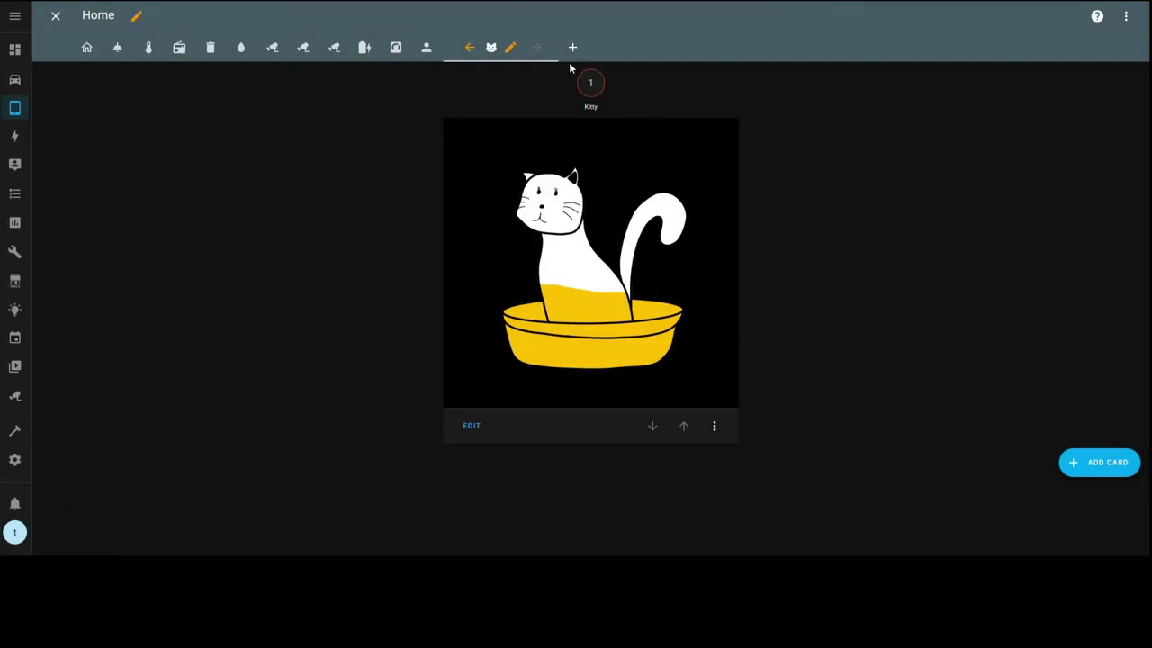
pyautogui.click(590, 83)
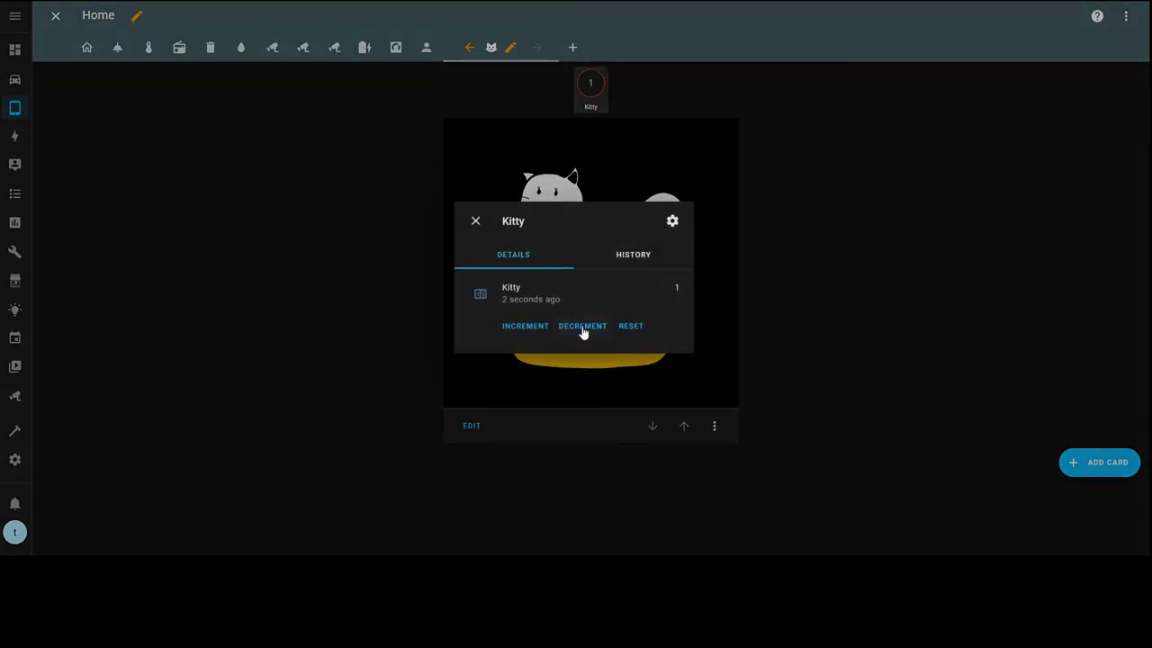
pyautogui.click(582, 329)
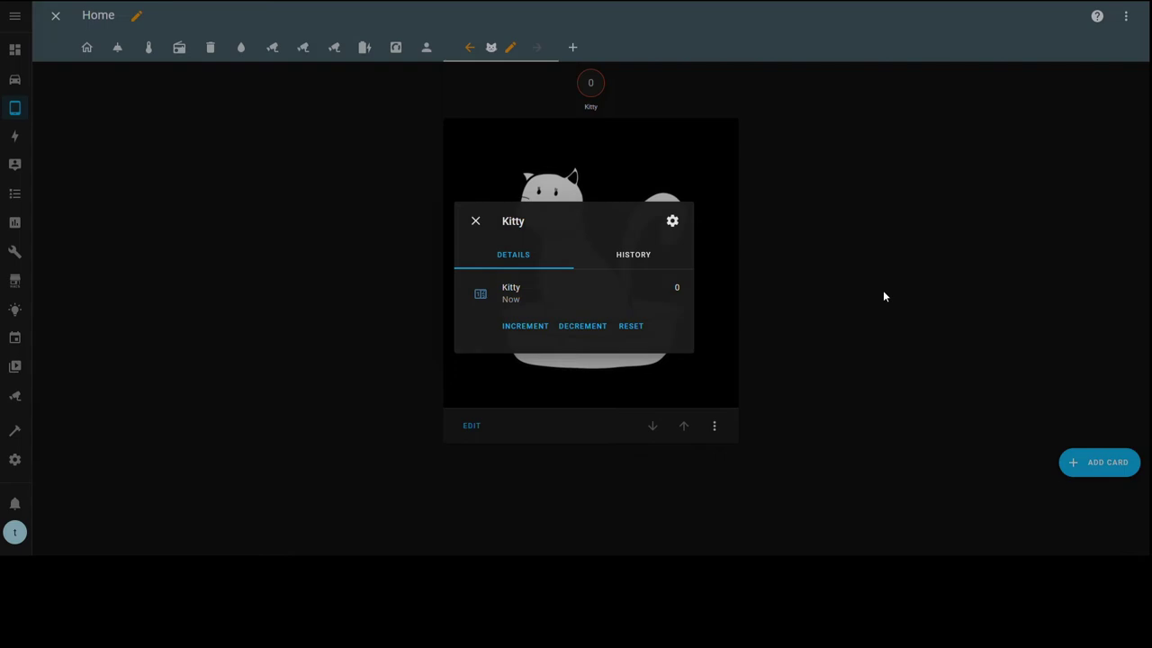
pyautogui.click(883, 295)
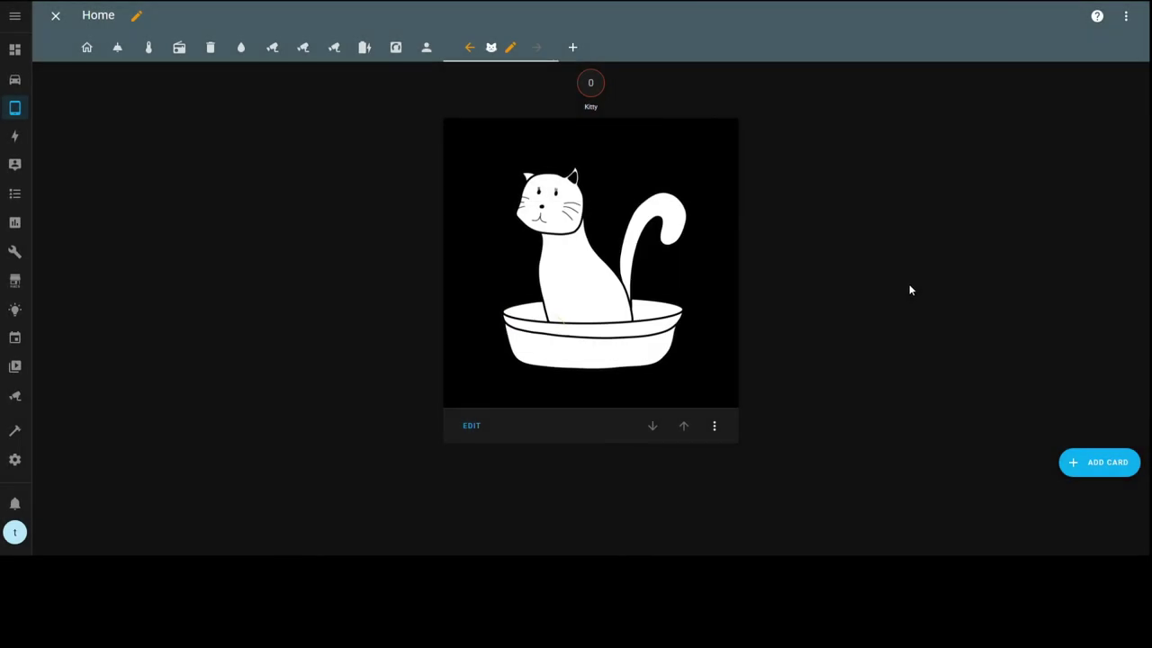
# Test resetting the Kitty counter by incrementing it to 4 and resetting it from its badge, and leave dashboard editing
pyautogui.click(607, 89)
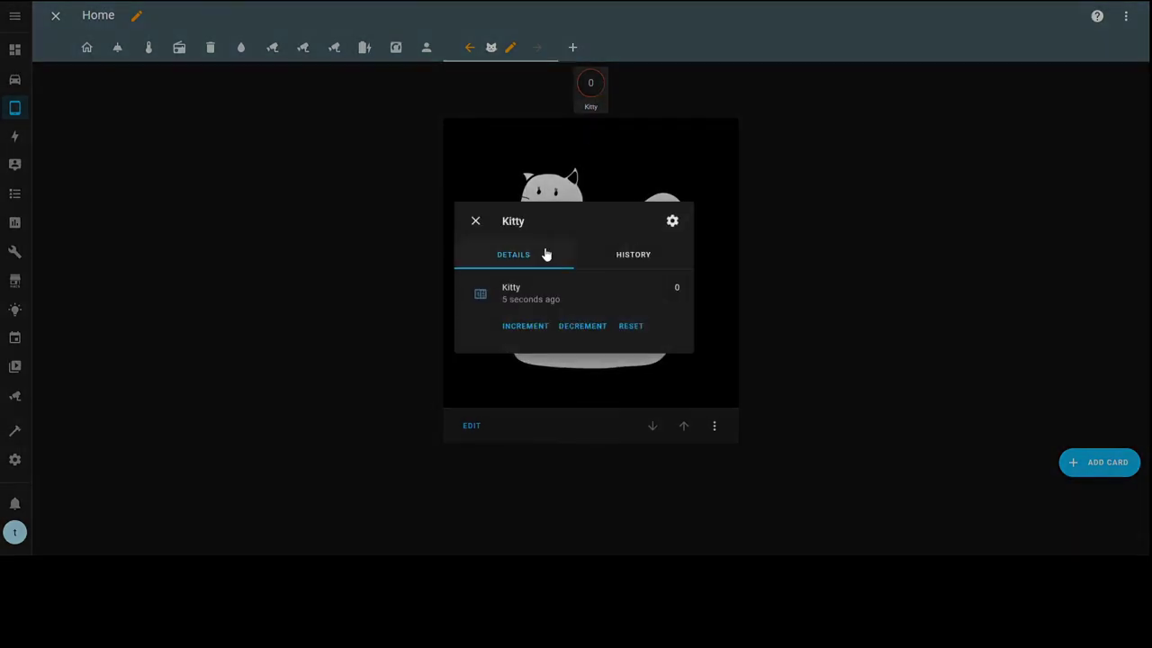
pyautogui.click(525, 329)
pyautogui.click(525, 330)
pyautogui.click(527, 330)
pyautogui.click(527, 329)
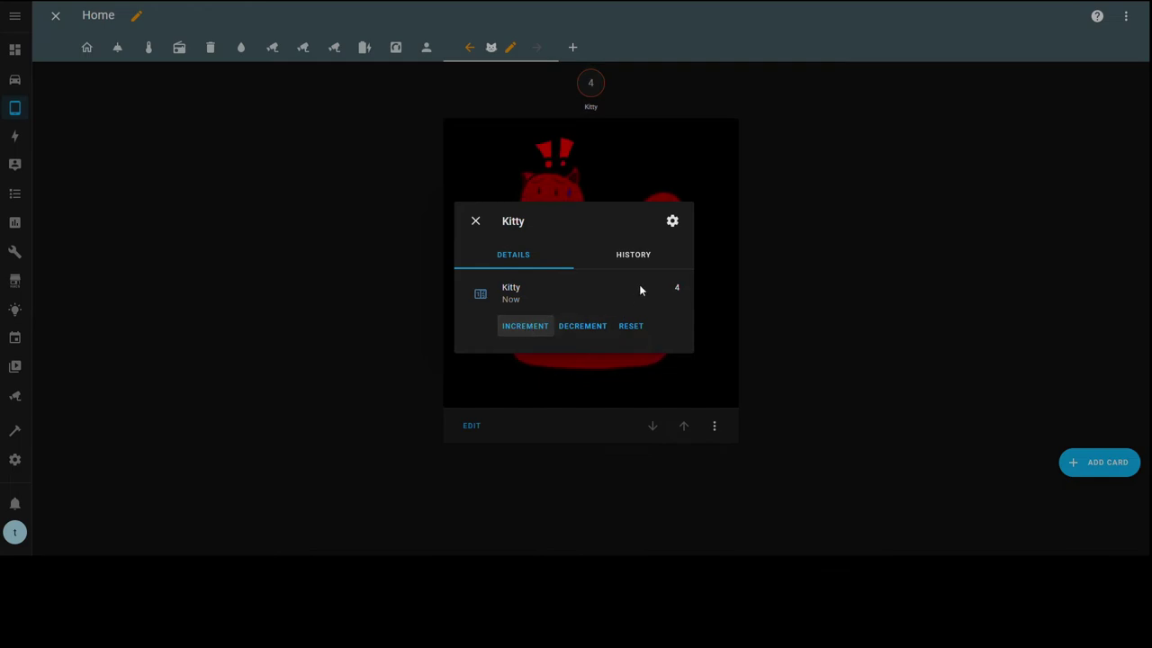
pyautogui.click(621, 329)
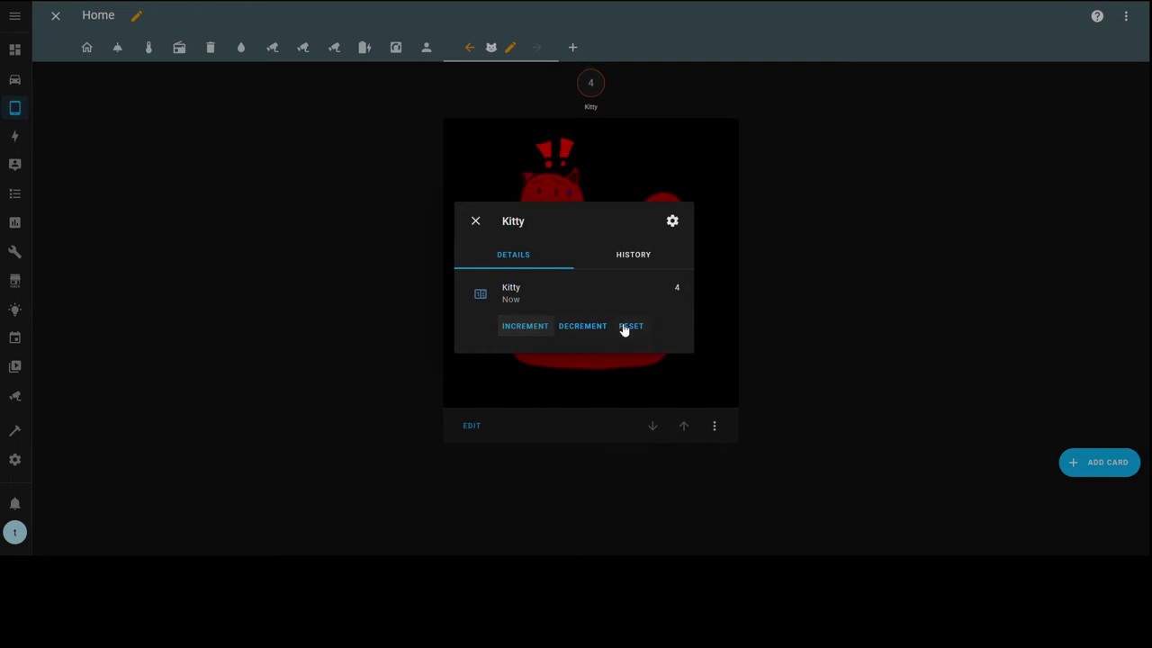
pyautogui.click(474, 221)
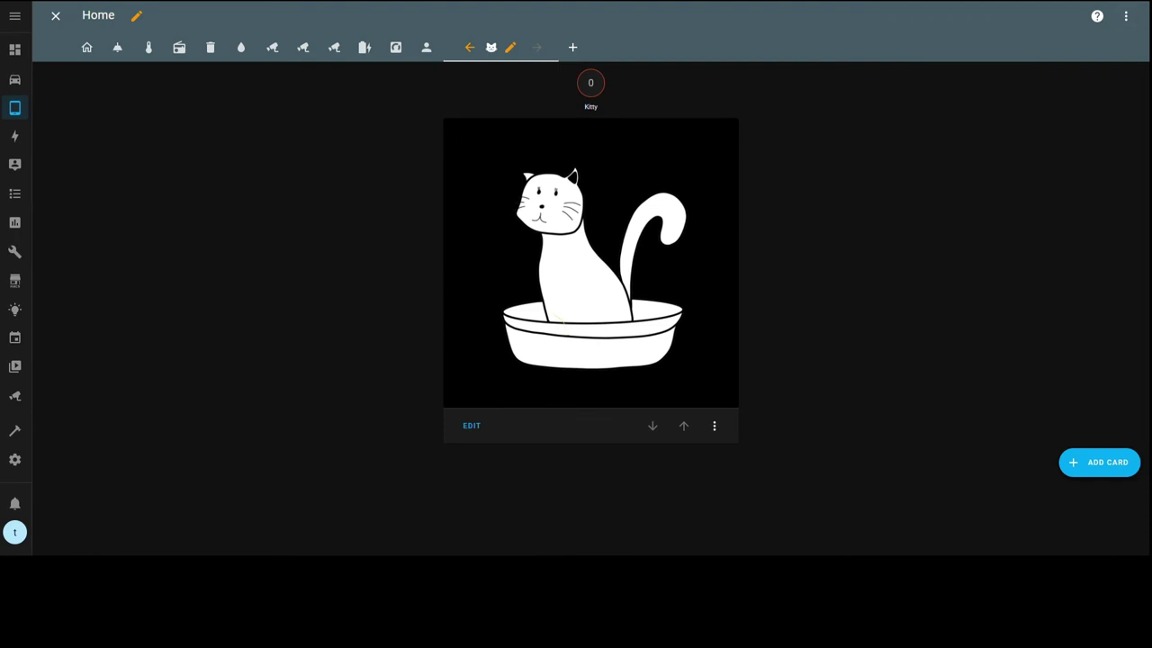
pyautogui.click(55, 15)
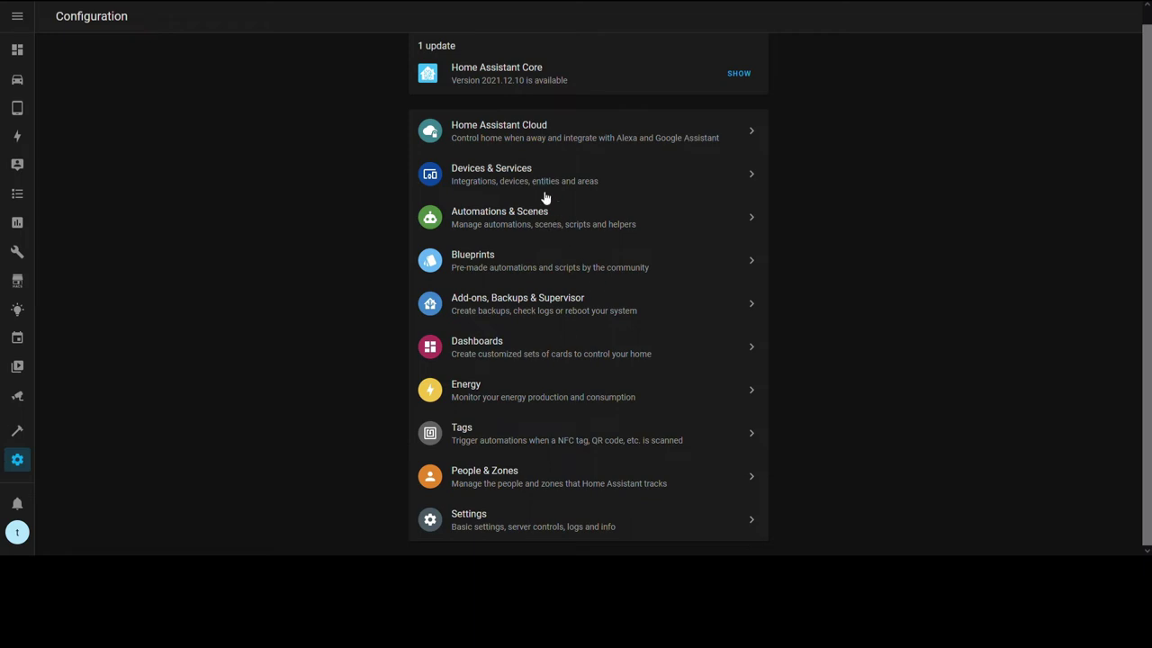
# Create a new automation from the "Appliance has finished shaking" blueprint
pyautogui.click(492, 215)
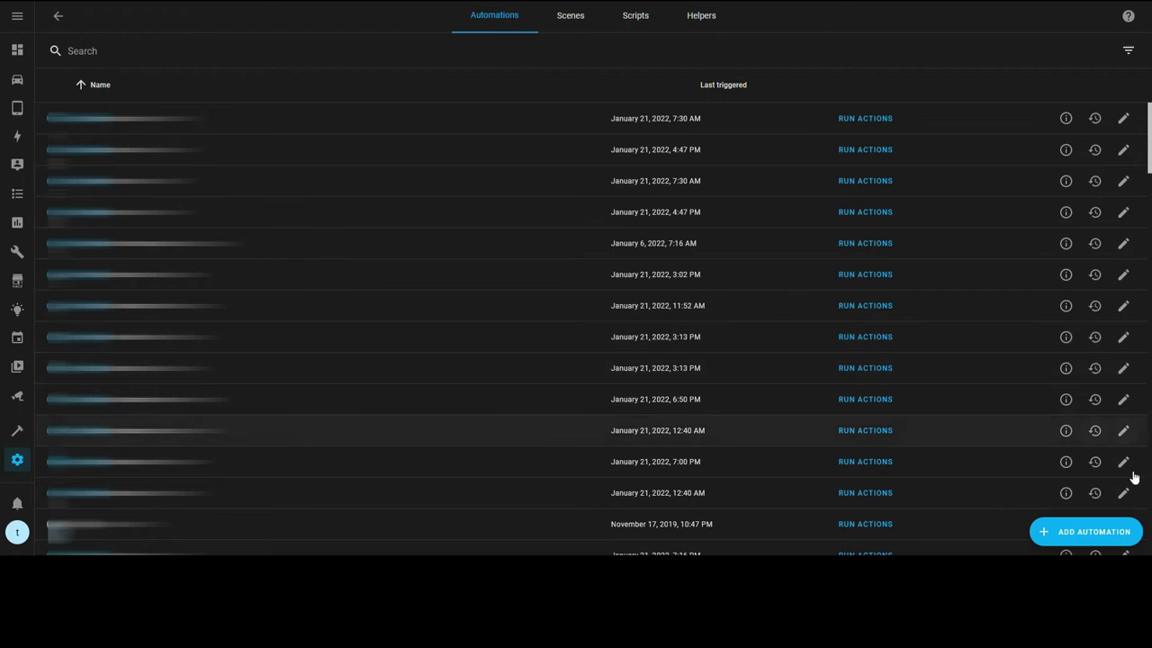
pyautogui.click(1106, 536)
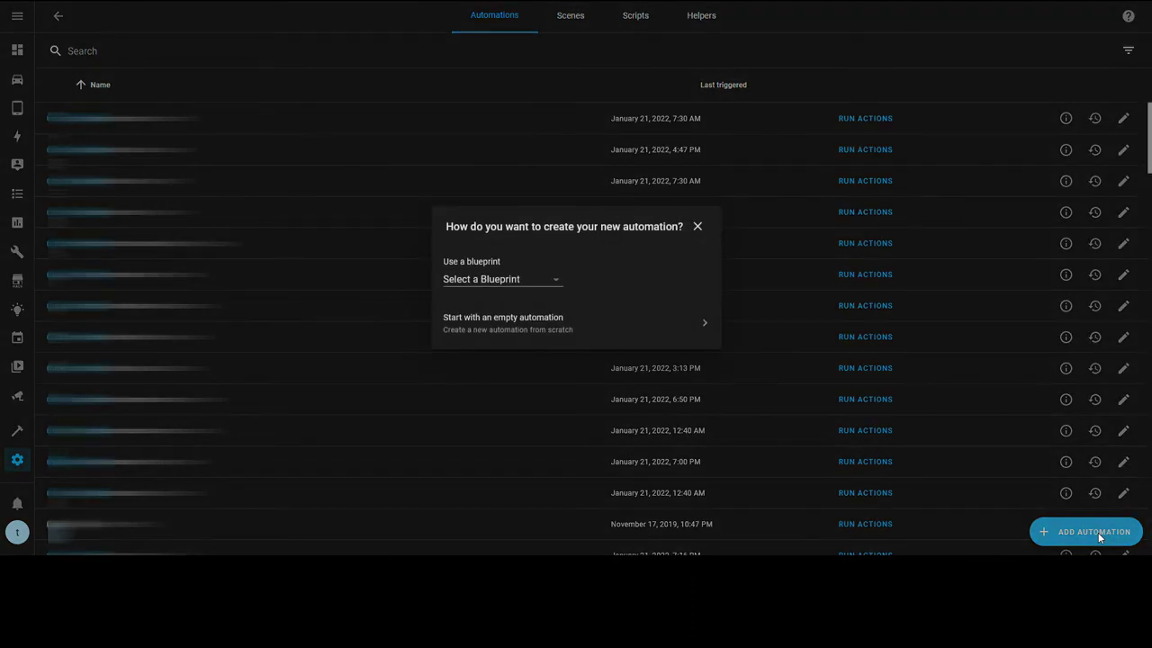
pyautogui.click(528, 278)
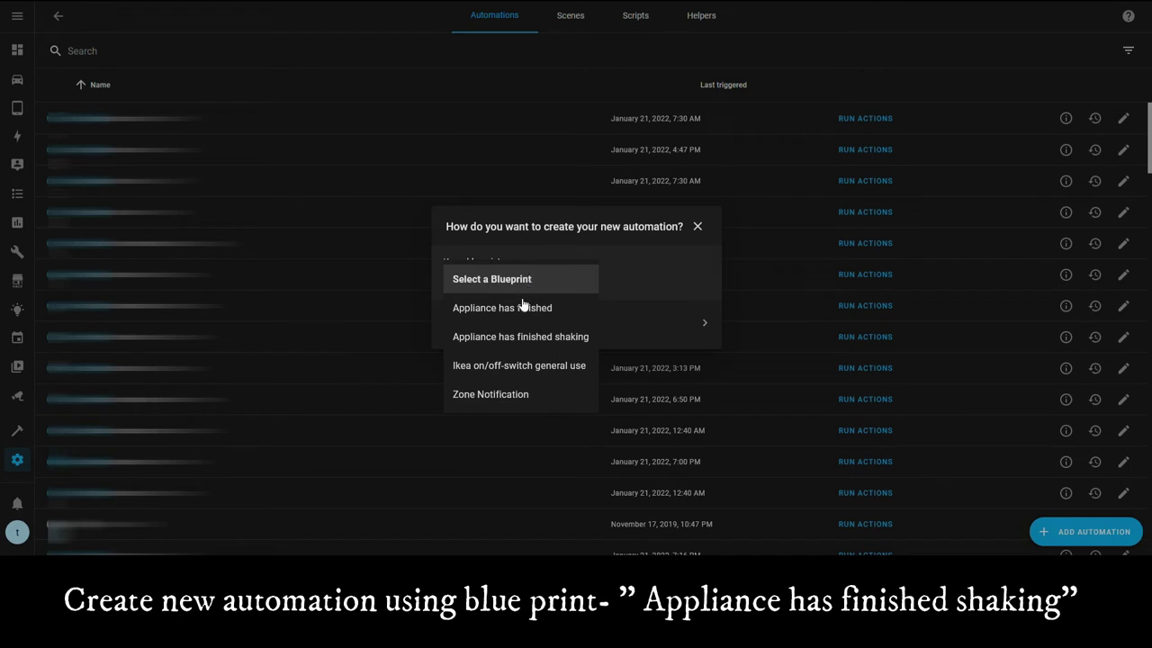
pyautogui.click(517, 341)
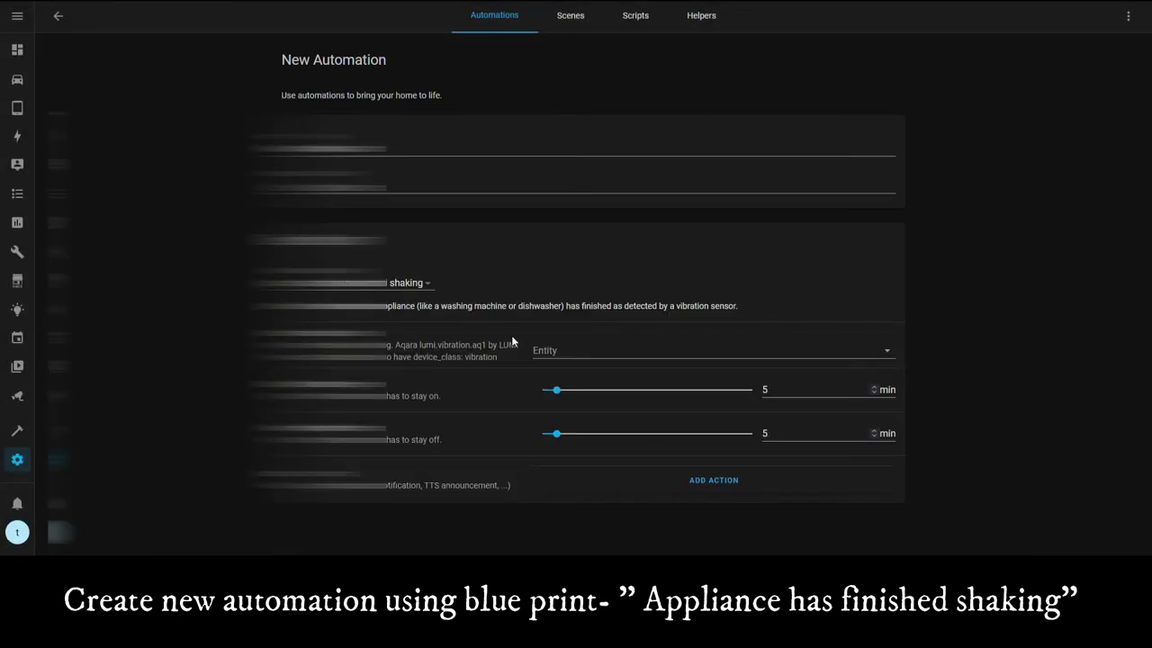
# Name the automation "Cat is off the toilet" and describe it as "Increase kitty counter when there is no vibration detected for 5 min"
pyautogui.moveTo(379, 151); pyautogui.dragTo(251, 162)
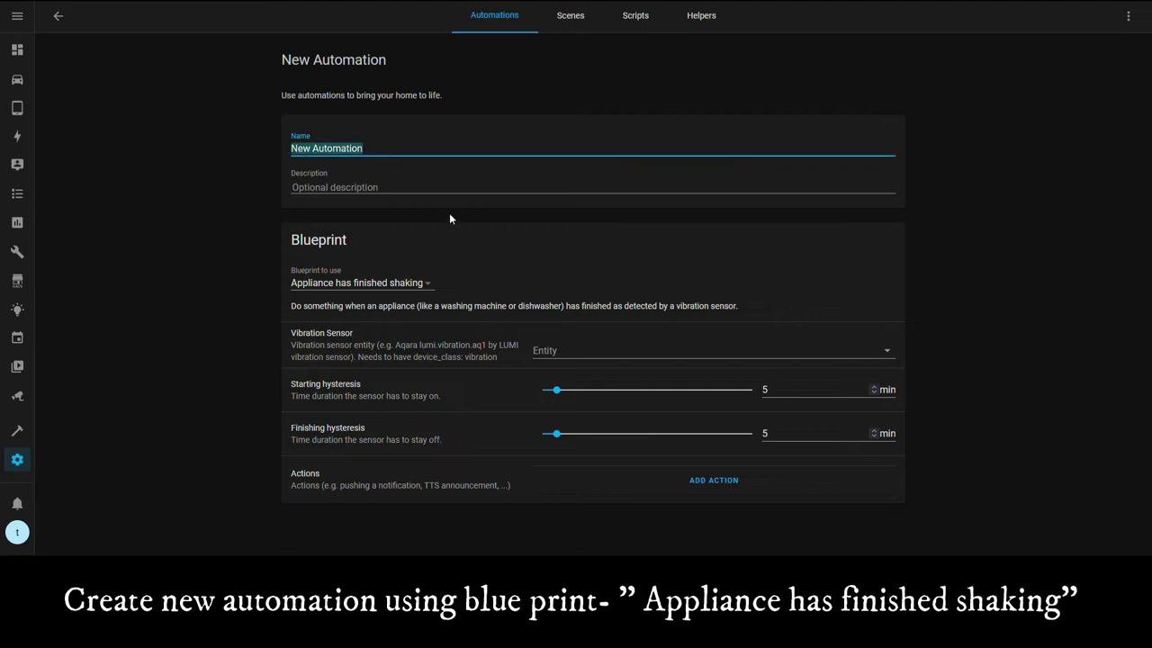
pyautogui.write('Cat i')
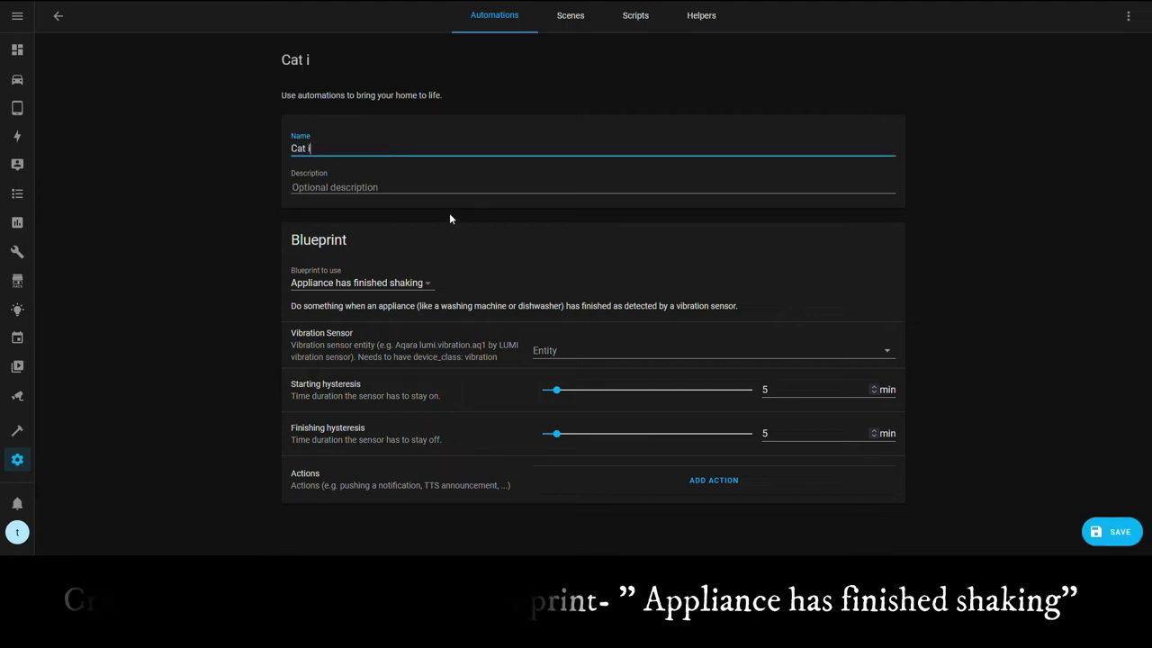
pyautogui.write('s off the')
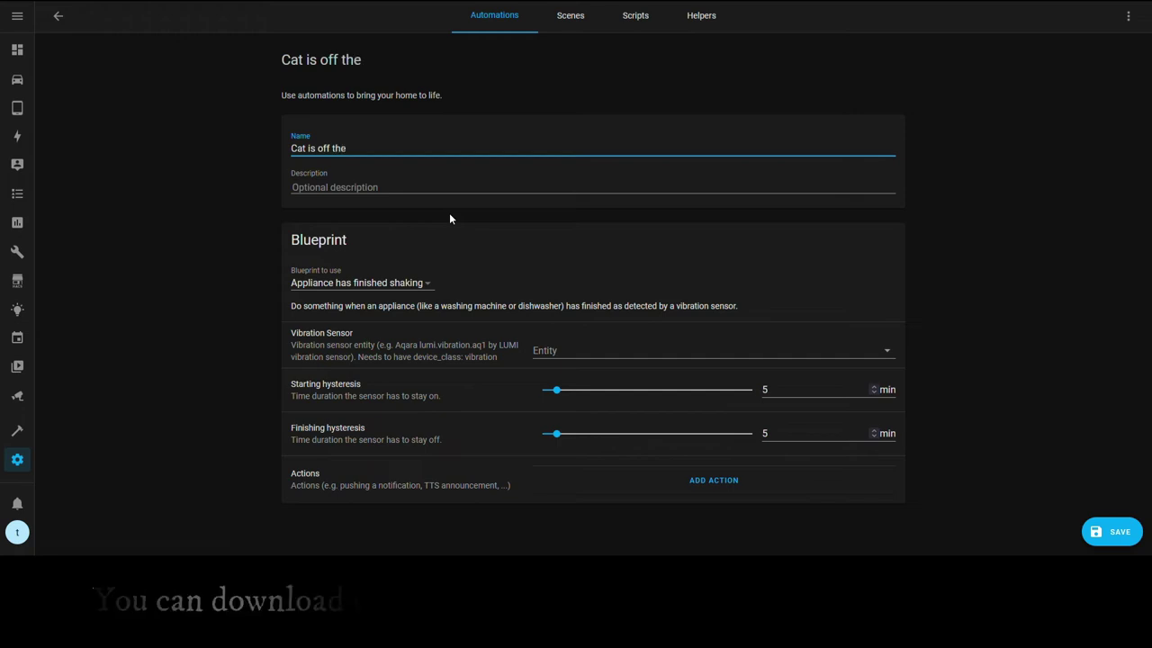
pyautogui.write(' toilet')
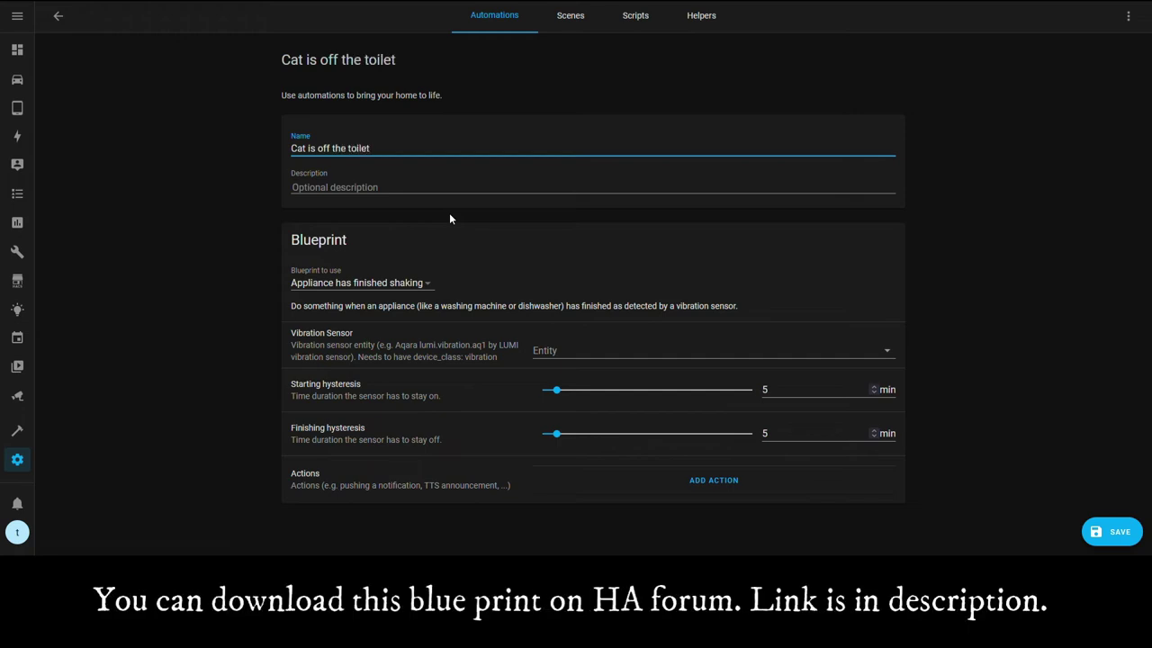
pyautogui.press('Tab')
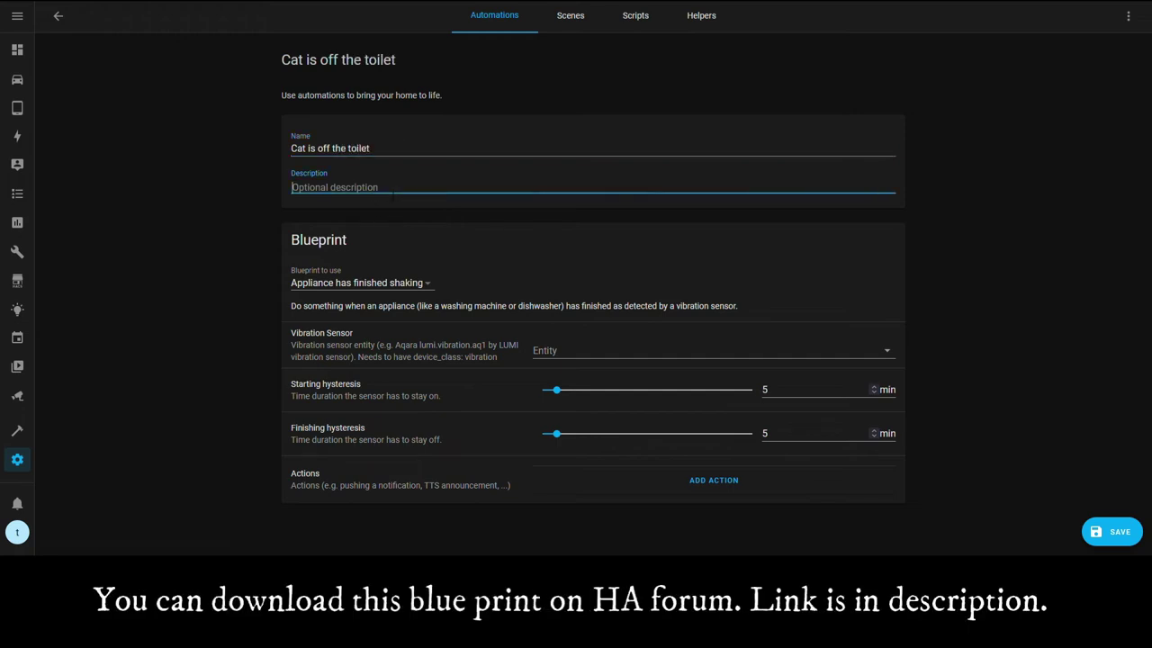
pyautogui.write('Increase c')
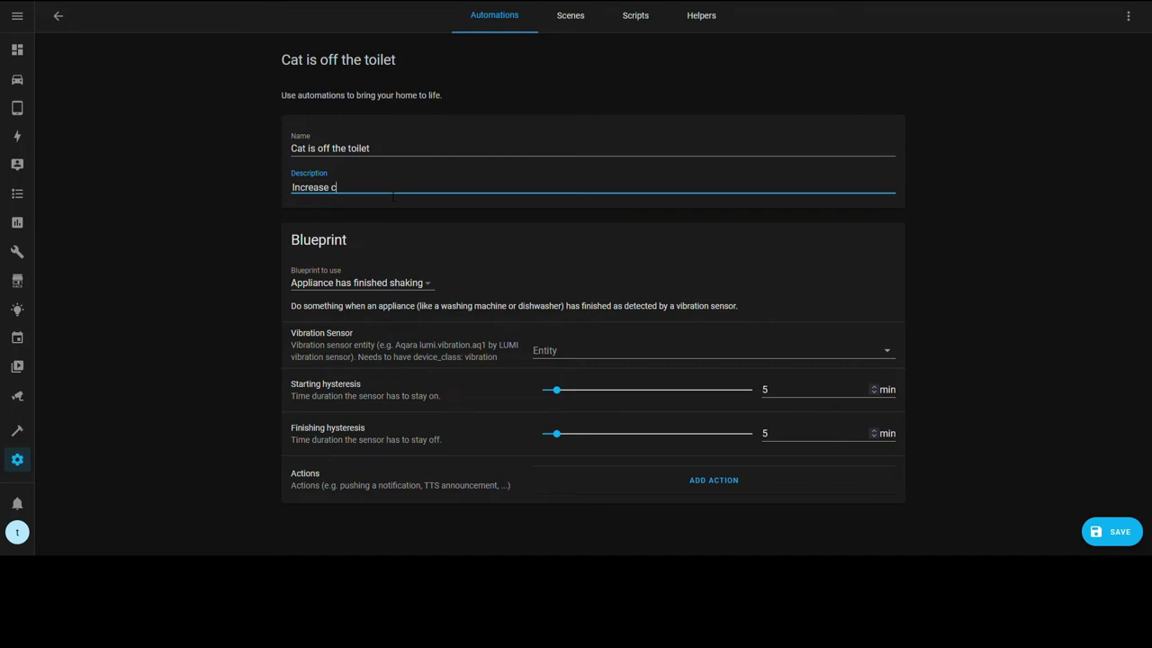
pyautogui.press('BackSpace')
pyautogui.write('kitty counter when')
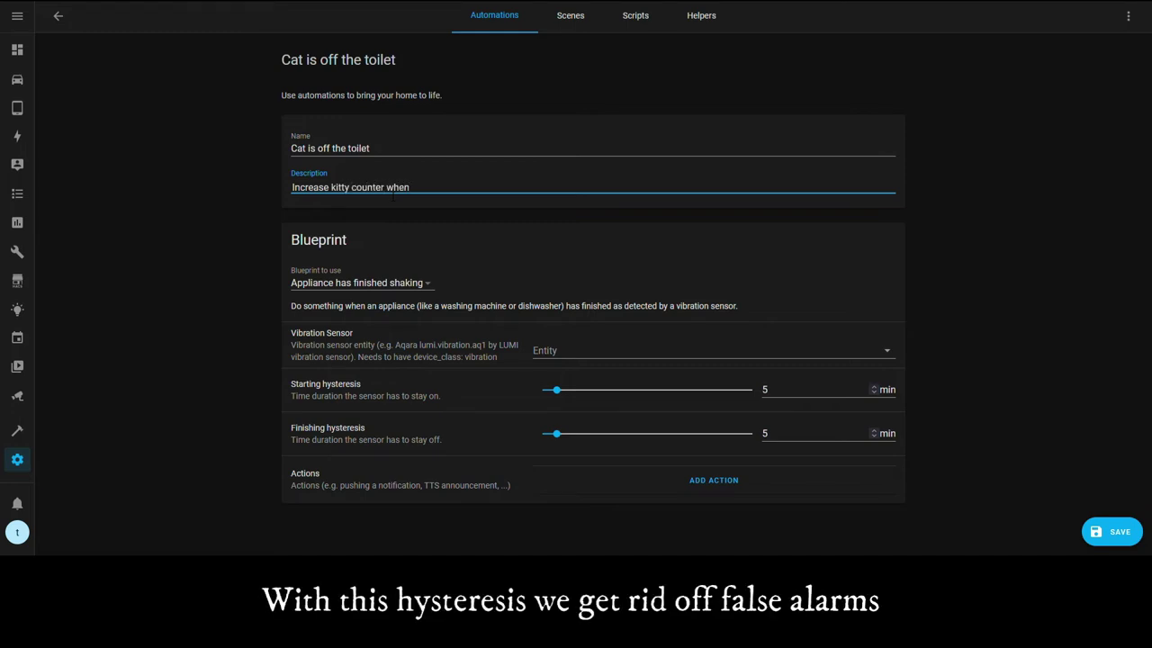
pyautogui.write(' there is no vibrati')
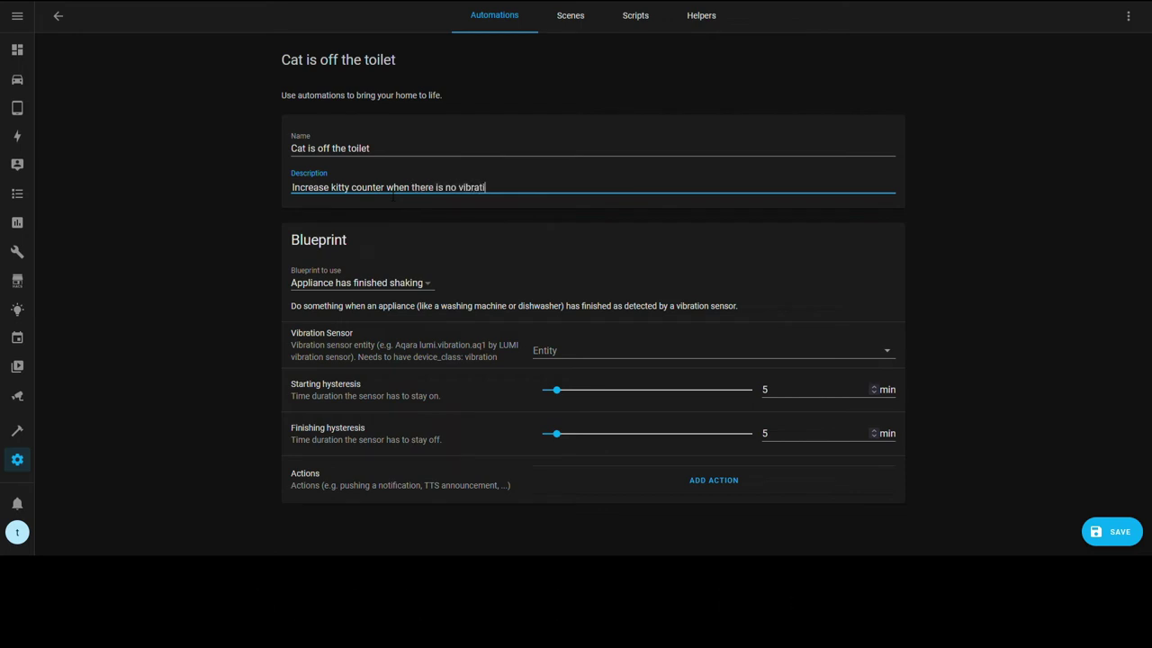
pyautogui.write('on detect')
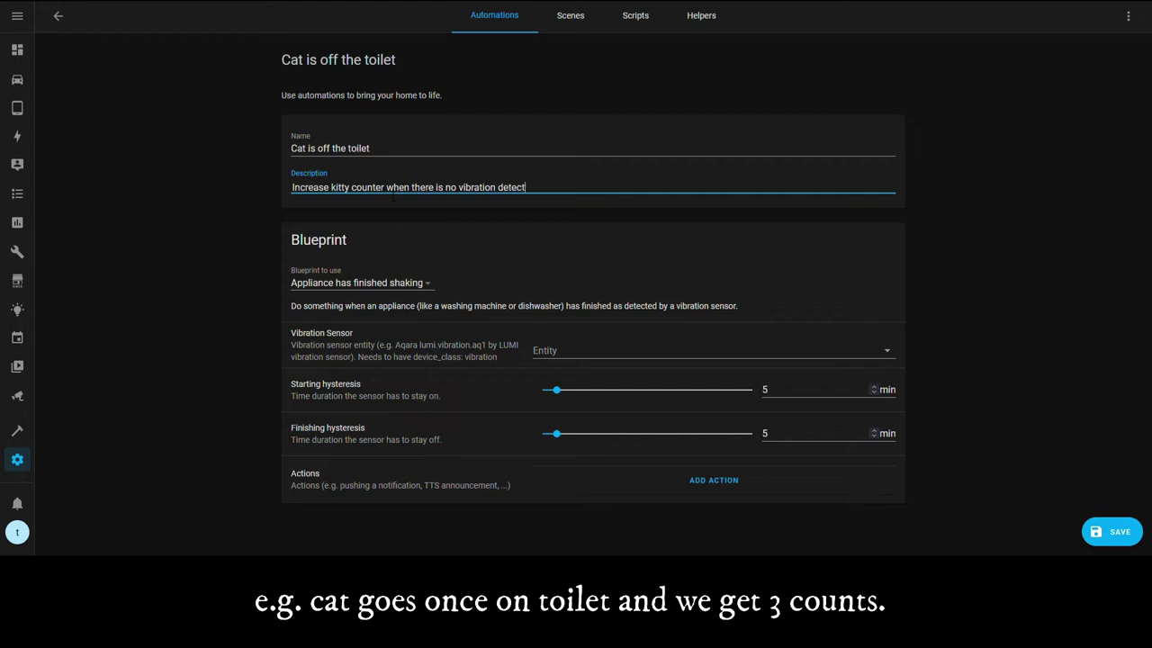
pyautogui.write('ed for 5 min')
pyautogui.click(561, 274)
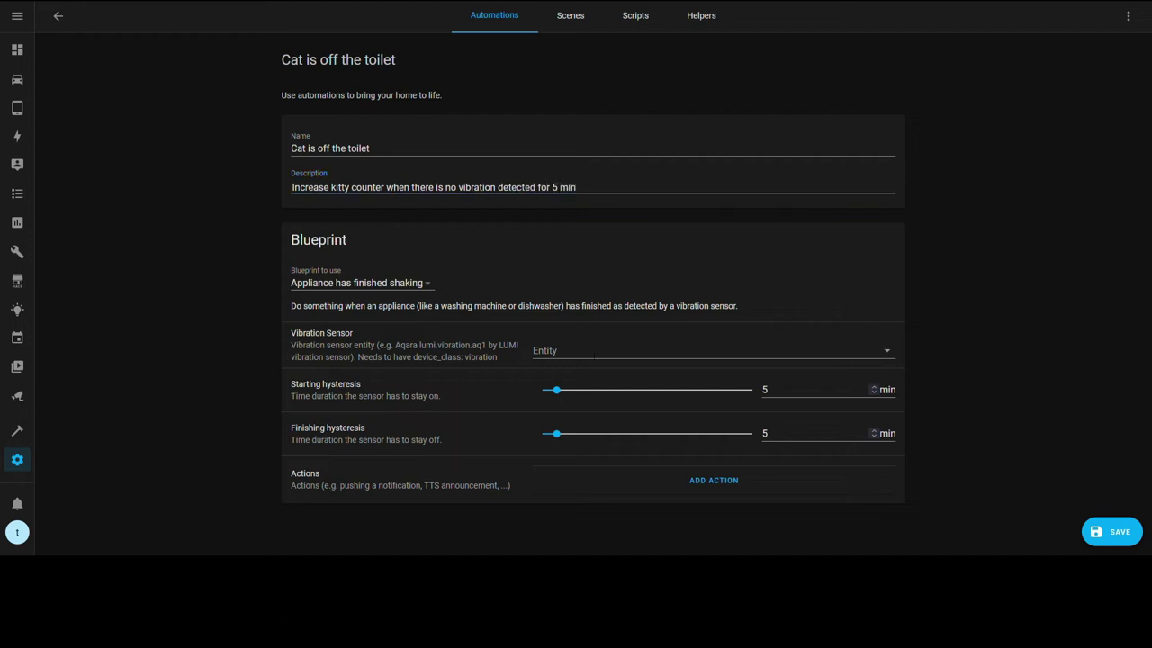
# Set the blueprint's vibration sensor to Vibra senzor (binary_sensor.lumi_lumi_vibration_aq1_ias_zone) and its starting hysteresis to 1 min
pyautogui.click(594, 351)
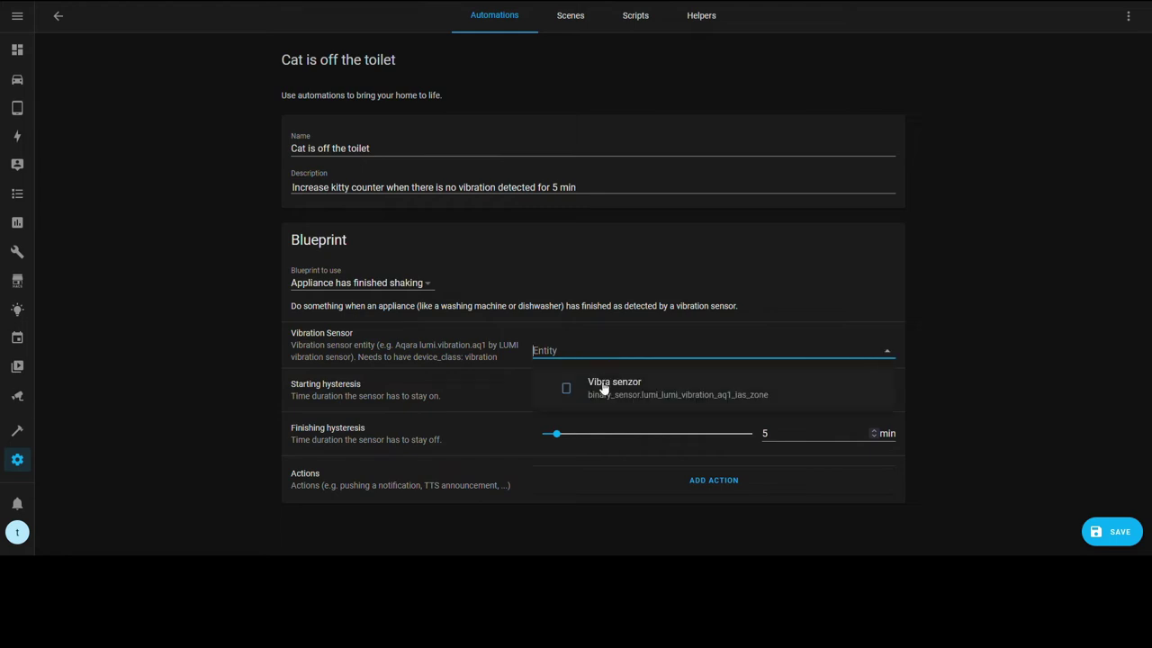
pyautogui.click(600, 385)
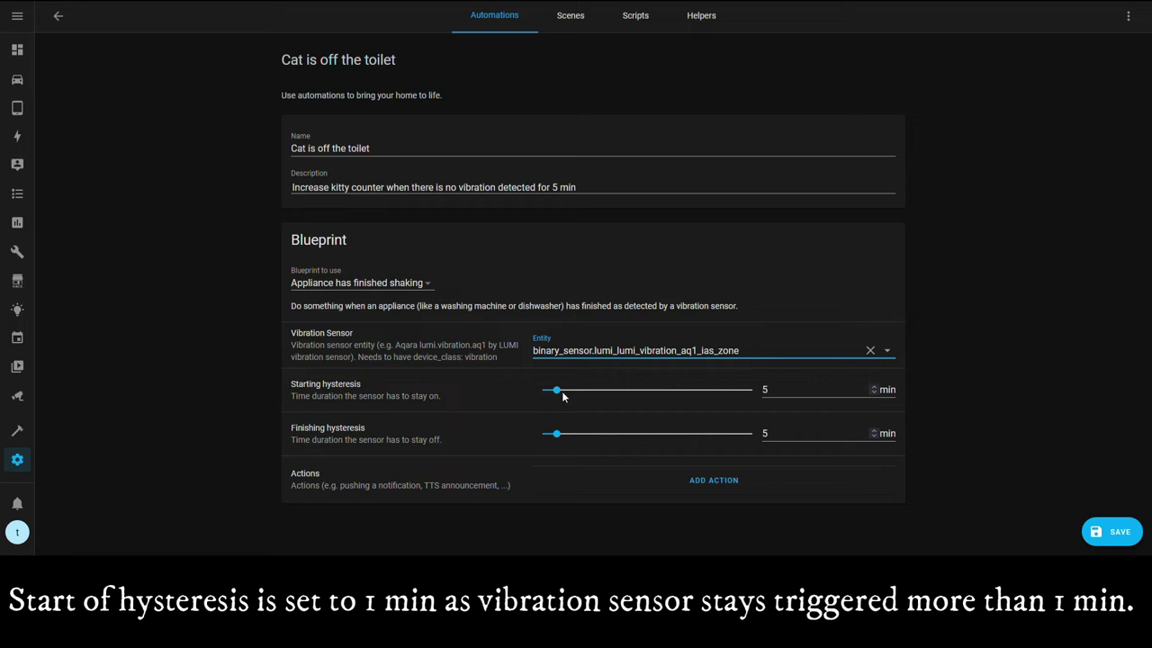
pyautogui.moveTo(560, 393); pyautogui.dragTo(532, 396)
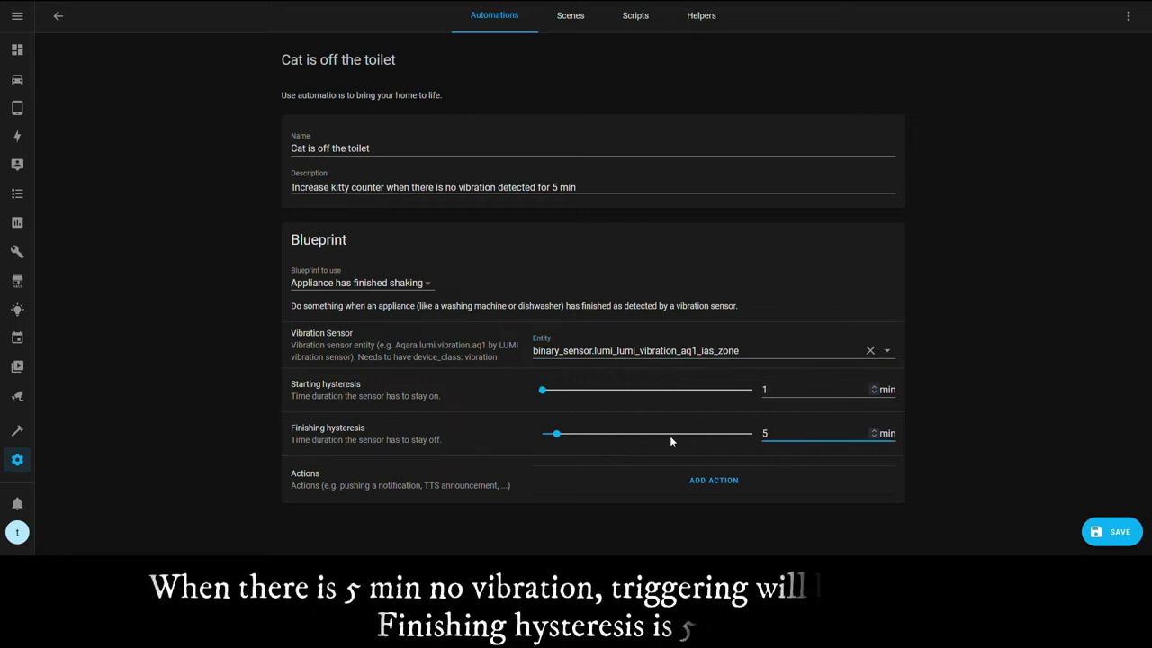
# Add a Call service action to the automation with the service Counter: Increment
pyautogui.click(695, 482)
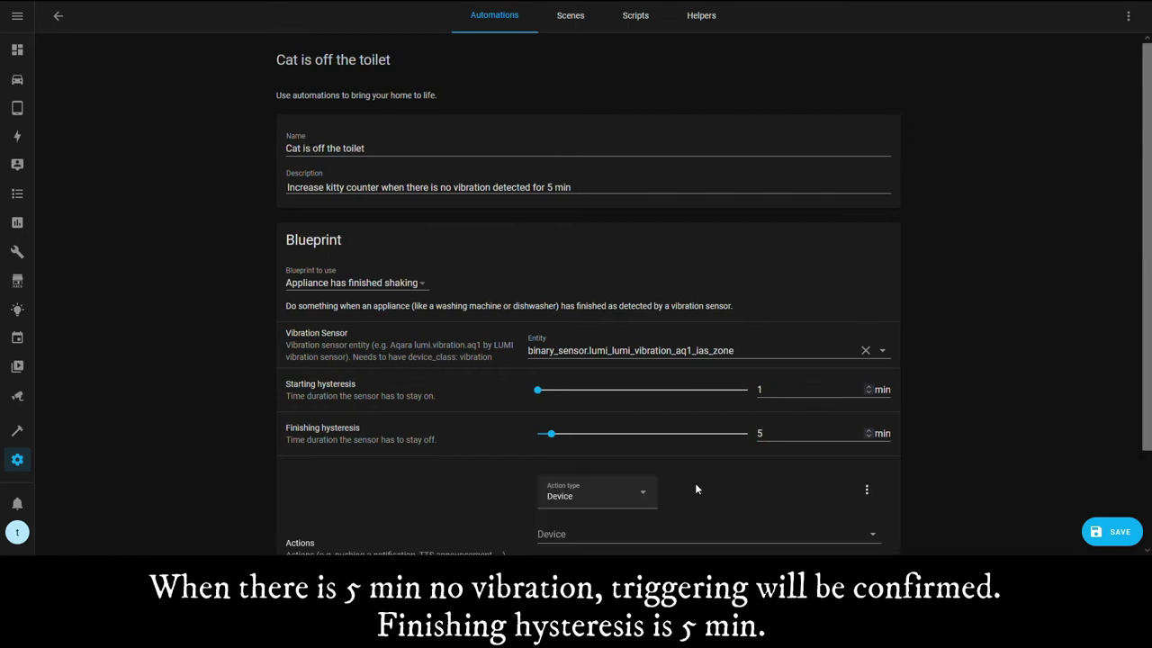
pyautogui.scroll(-2, 702, 479)
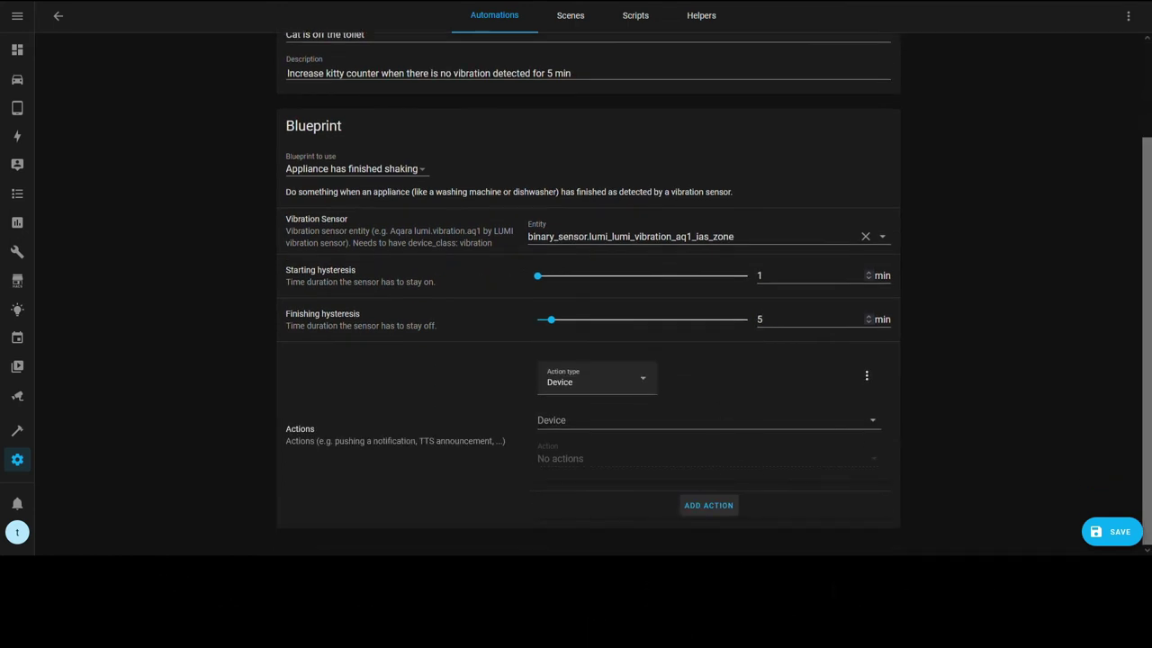
pyautogui.click(652, 383)
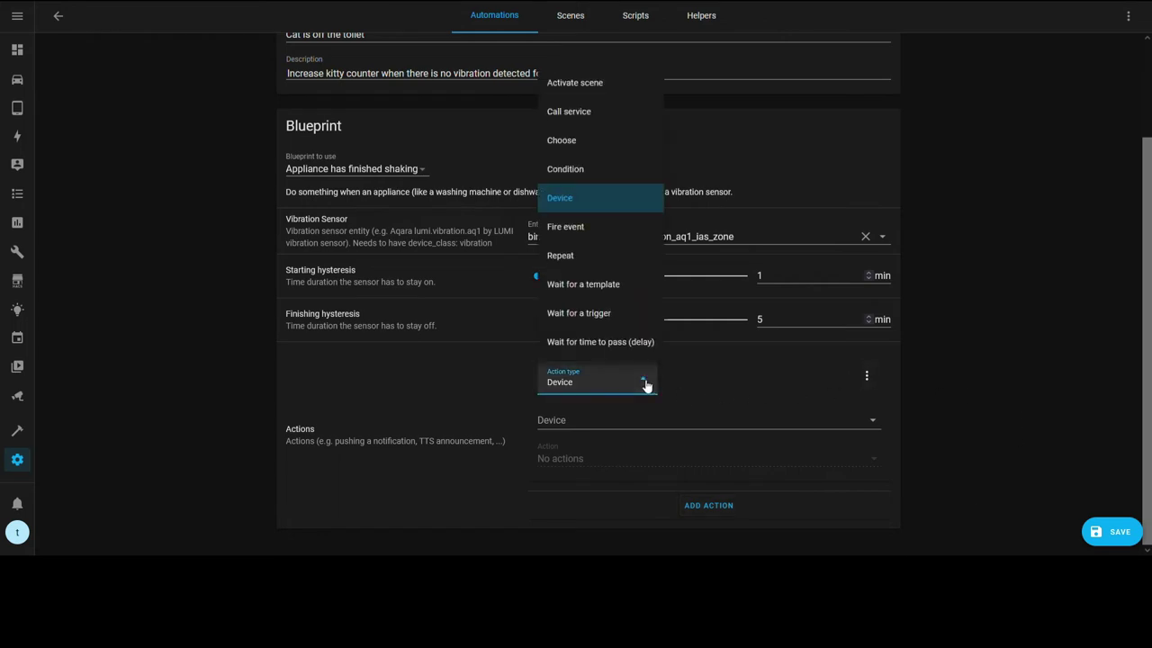
pyautogui.click(581, 112)
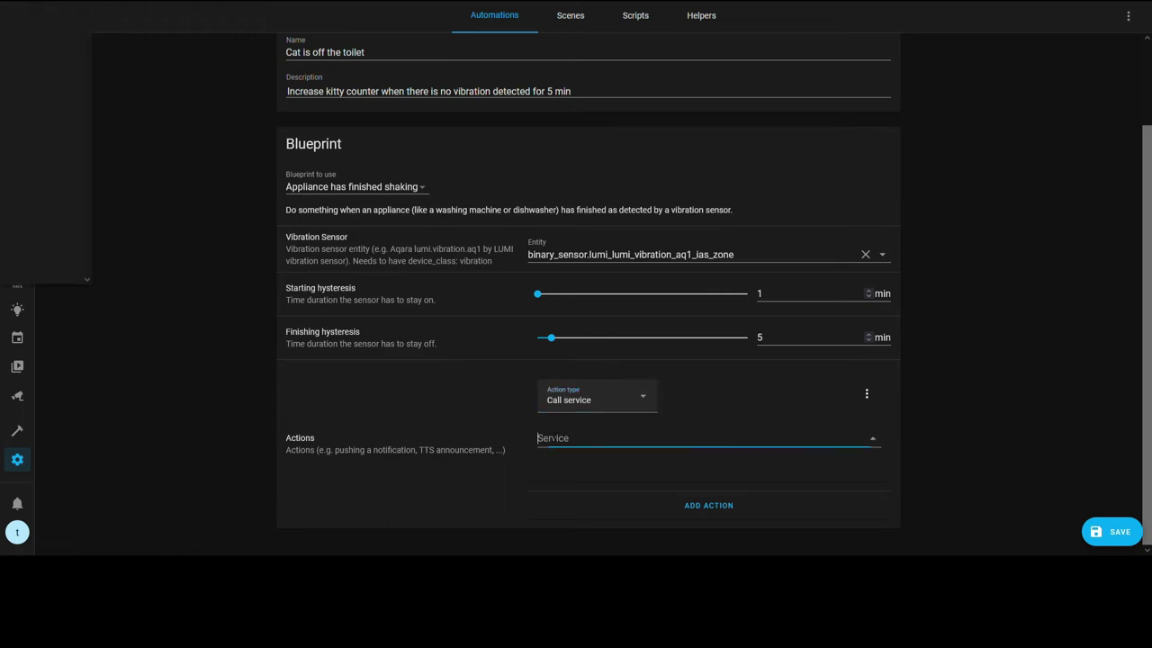
pyautogui.write('counter')
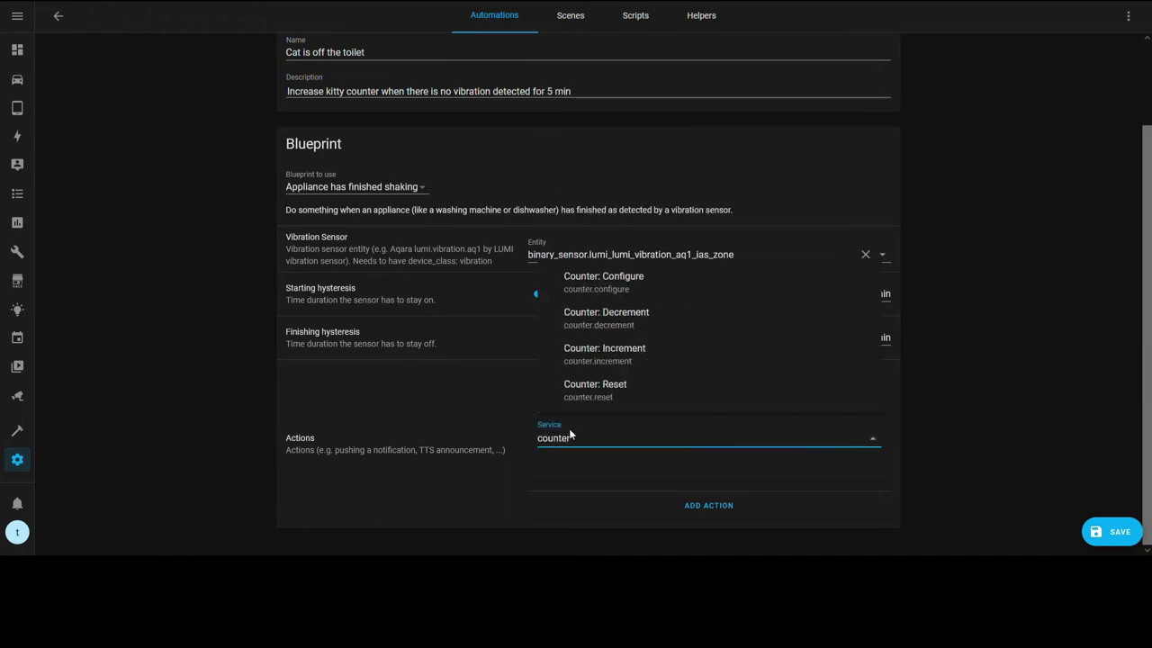
pyautogui.click(693, 368)
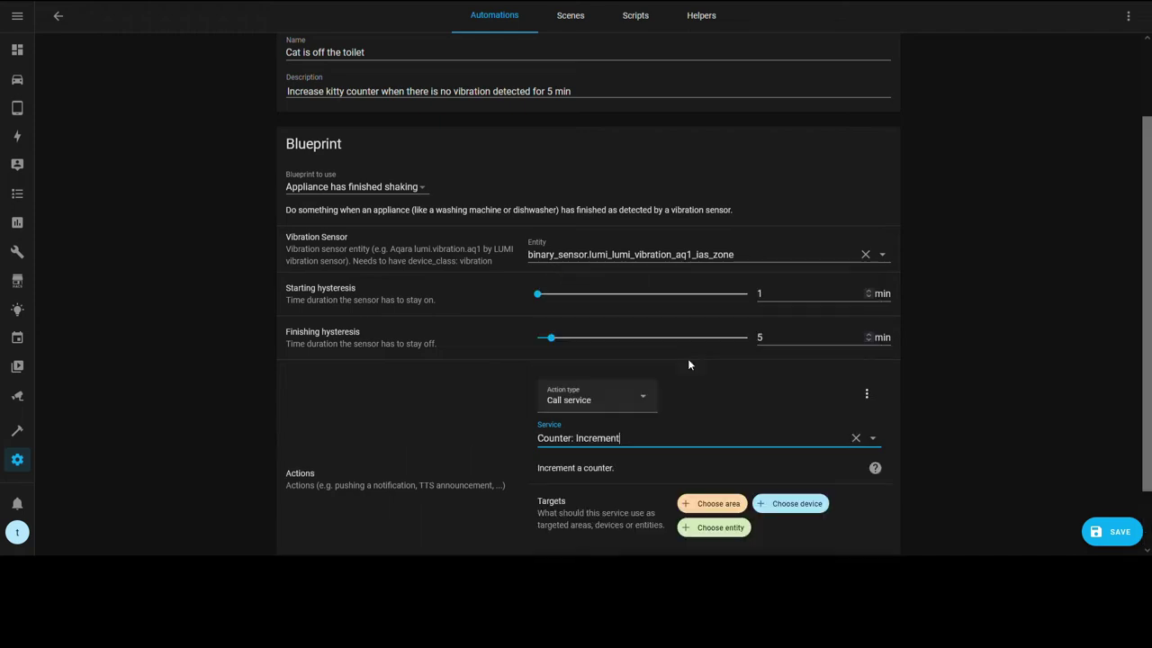
# Target the Kitty entity (counter.kitty) with the increment action and save the automation
pyautogui.scroll(-1, 693, 373)
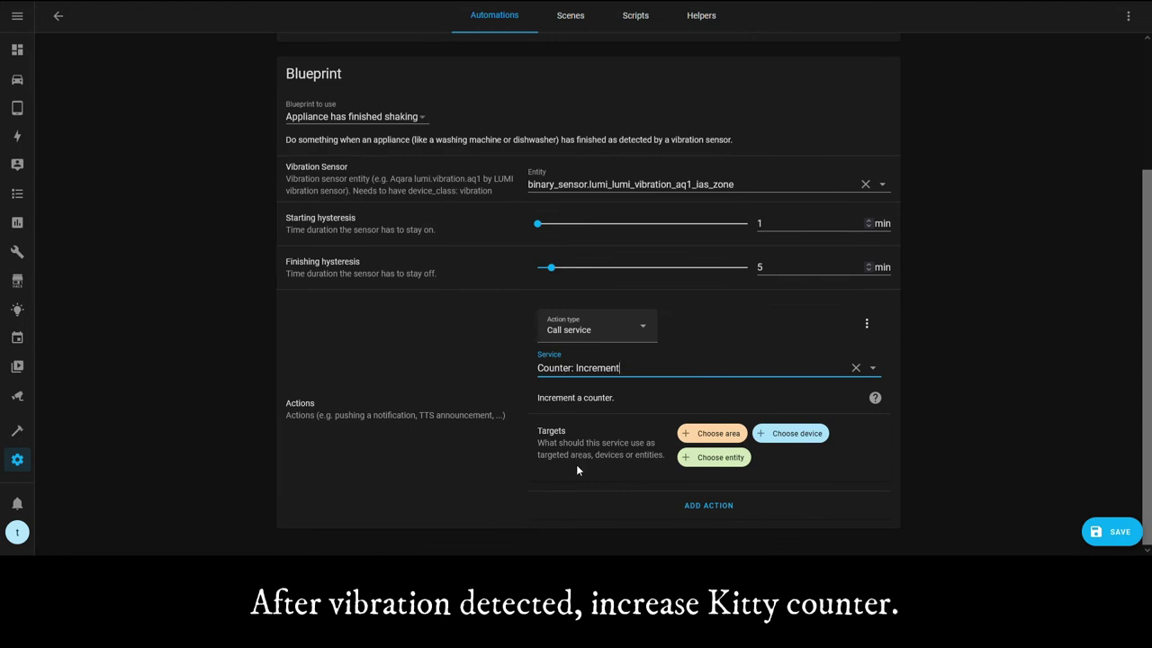
pyautogui.click(720, 458)
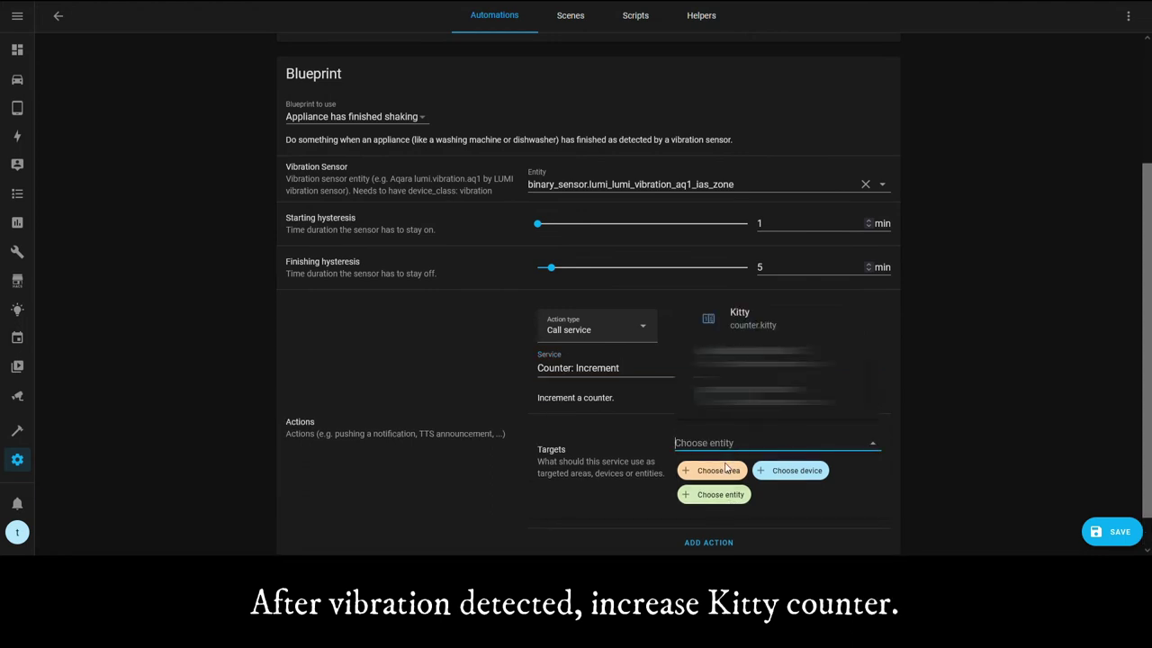
pyautogui.click(756, 321)
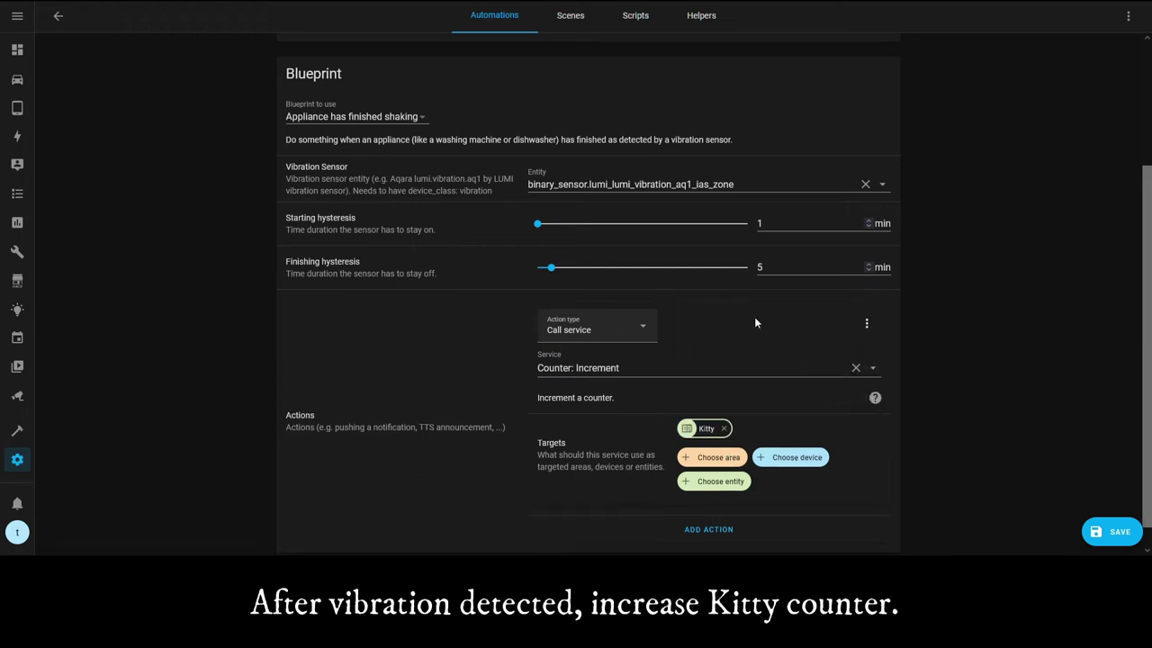
pyautogui.scroll(-1, 770, 342)
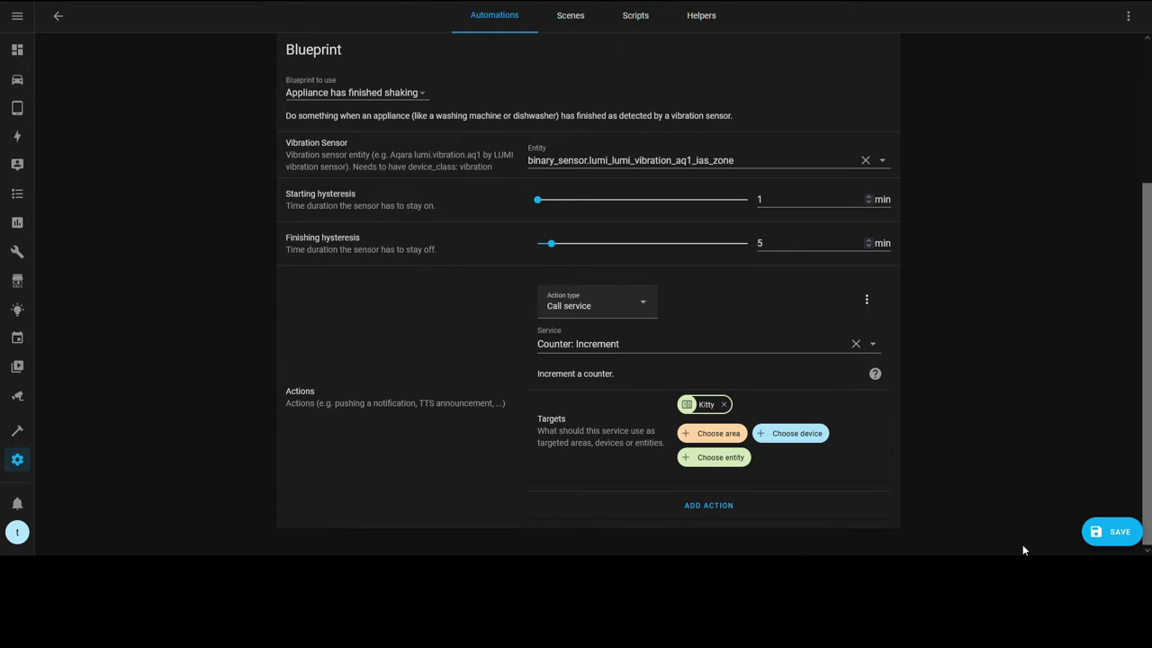
pyautogui.click(1118, 540)
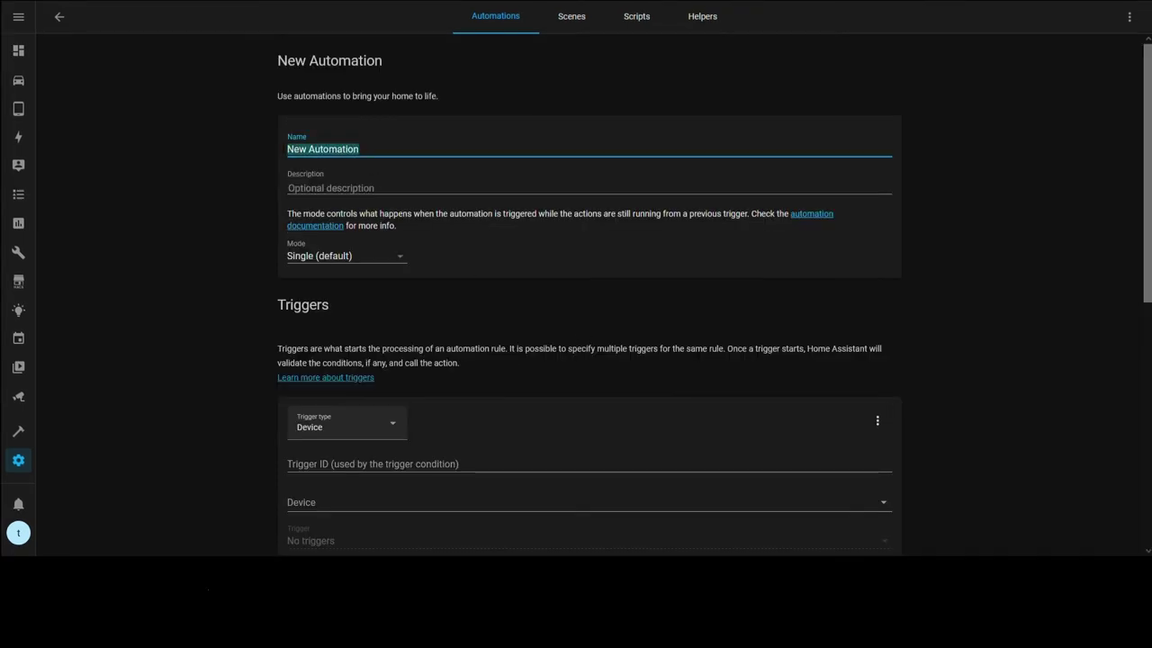
# Name the automation "Cat's toilet full" and describe it as "When kitty counter reaches upper value, turn on (red) light, send push notification..."
pyautogui.write('C')
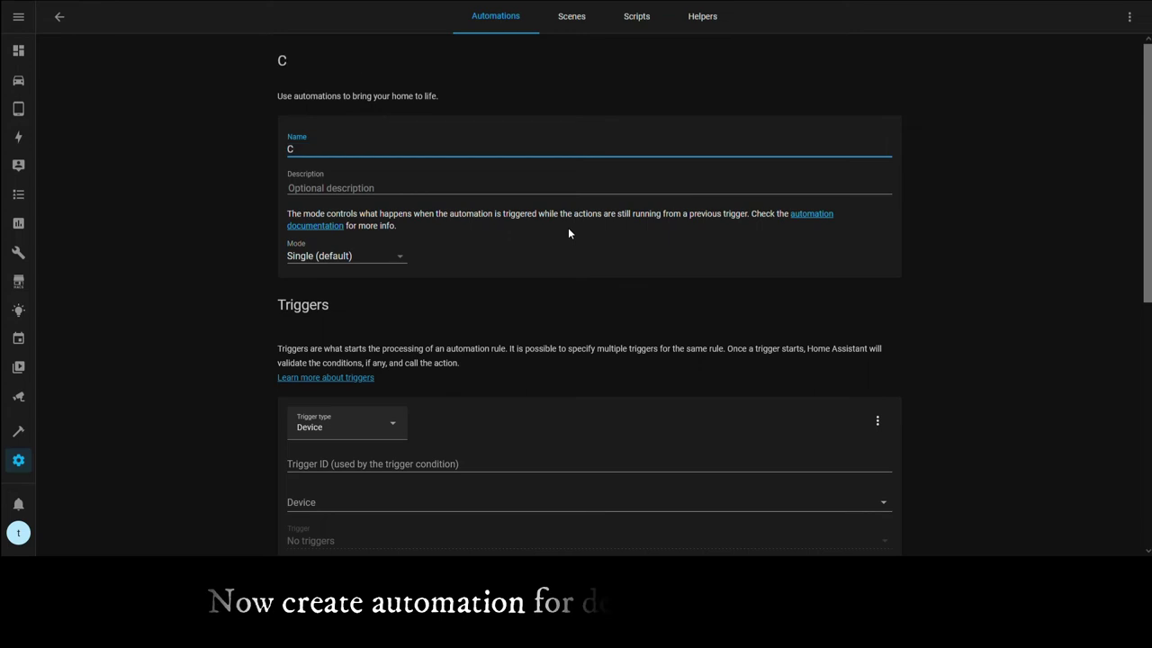
pyautogui.write("at's toilet full")
pyautogui.click(519, 189)
pyautogui.write('When kitty counter reac')
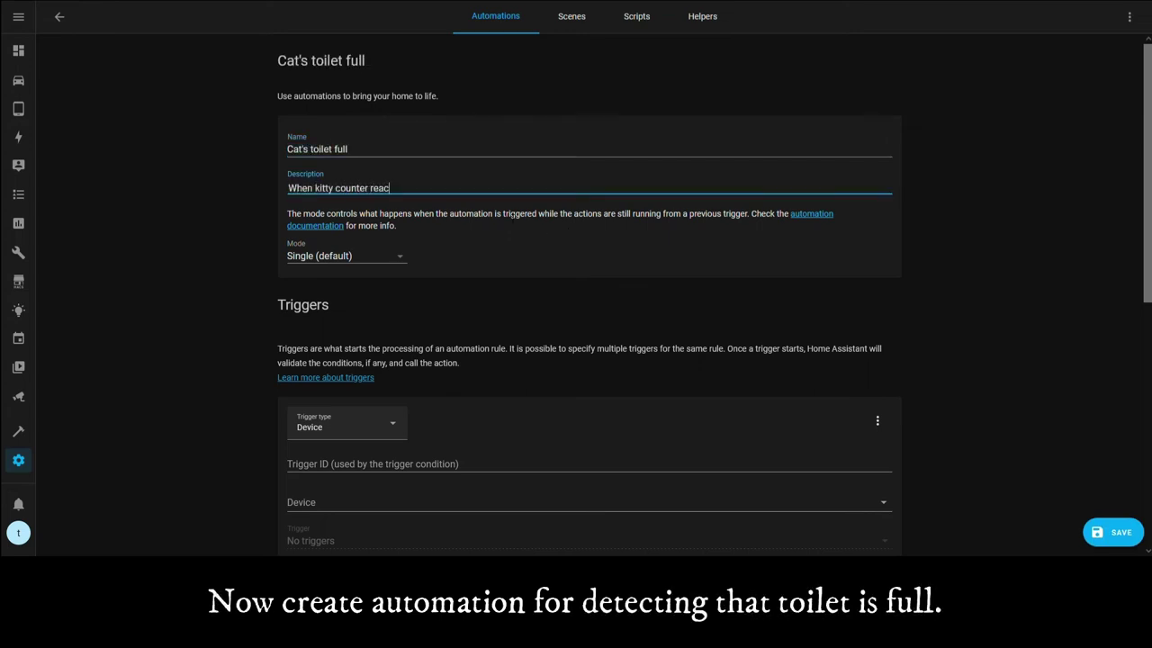
pyautogui.write('hes upper')
pyautogui.write(' value, ')
pyautogui.write('send n')
pyautogui.press('BackSpace')
pyautogui.press('BackSpace')
pyautogui.press('BackSpace')
pyautogui.press('BackSpace')
pyautogui.press('BackSpace')
pyautogui.press('BackSpace')
pyautogui.write('turn on lig')
pyautogui.press('BackSpace')
pyautogui.press('BackSpace')
pyautogui.press('BackSpace')
pyautogui.write('not')
pyautogui.press('BackSpace')
pyautogui.press('BackSpace')
pyautogui.press('BackSpace')
pyautogui.write('(red) light,')
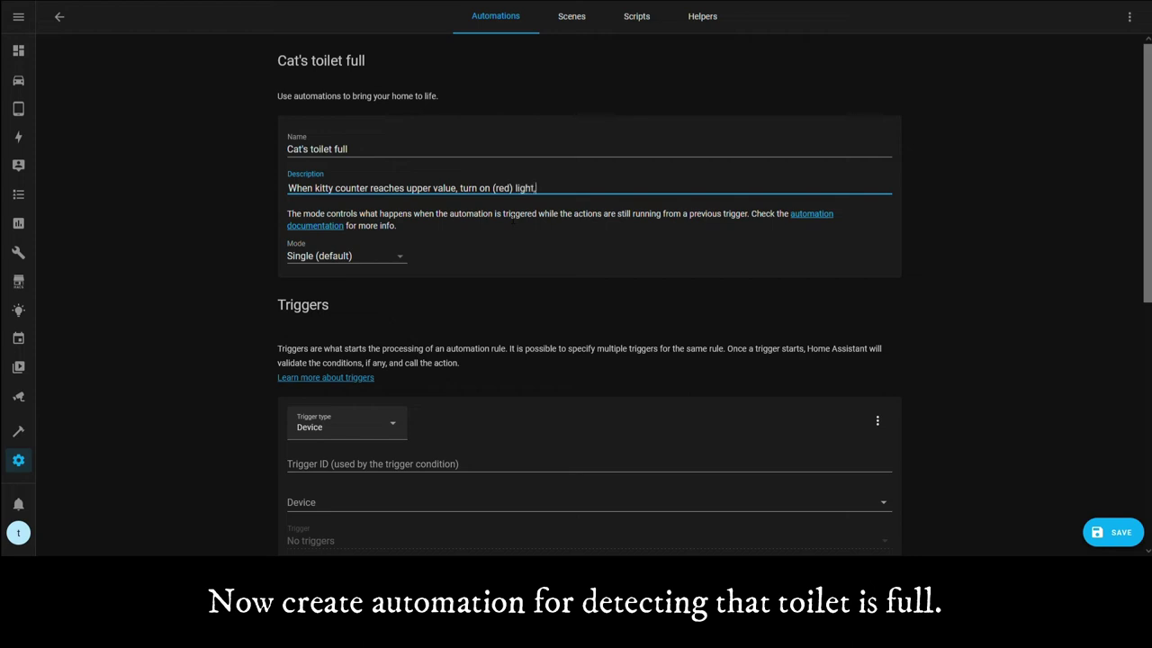
pyautogui.write(' send push notification...')
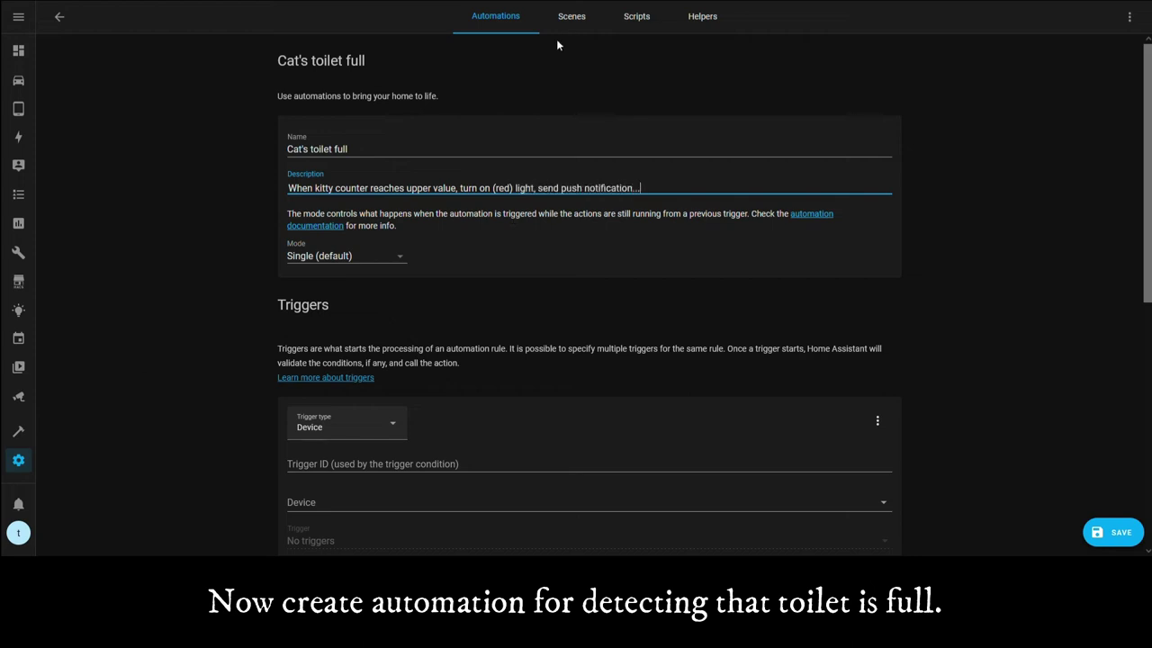
# Change the automation's trigger type to State and set its entity to Kitty (counter.kitty)
pyautogui.scroll(-2, 494, 295)
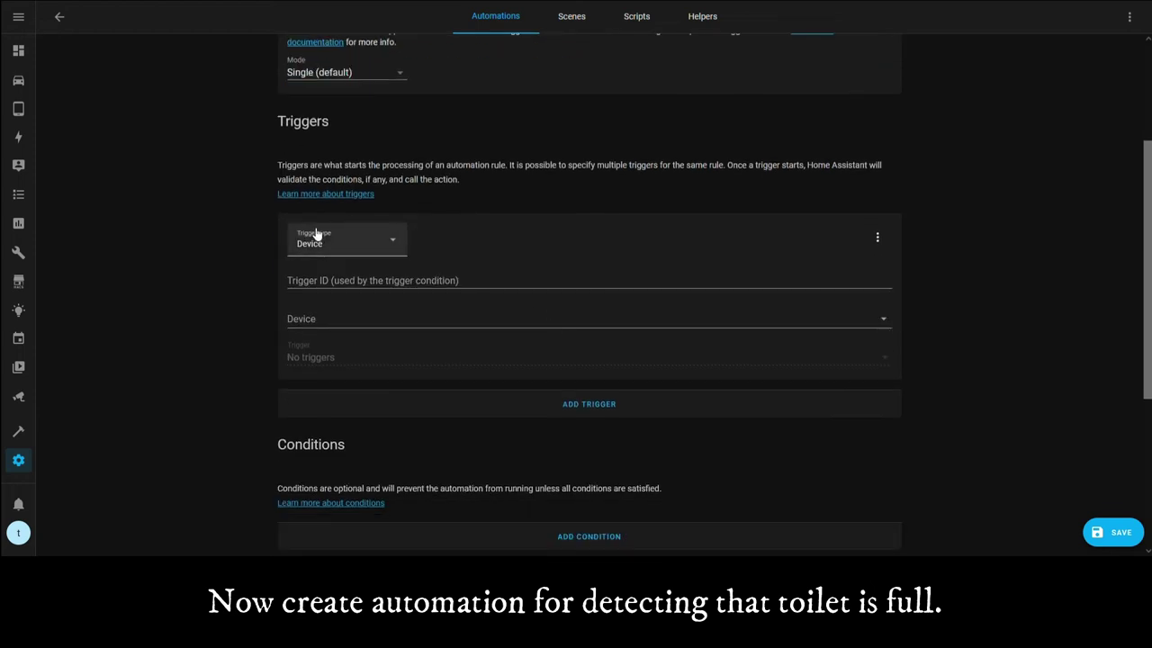
pyautogui.click(391, 243)
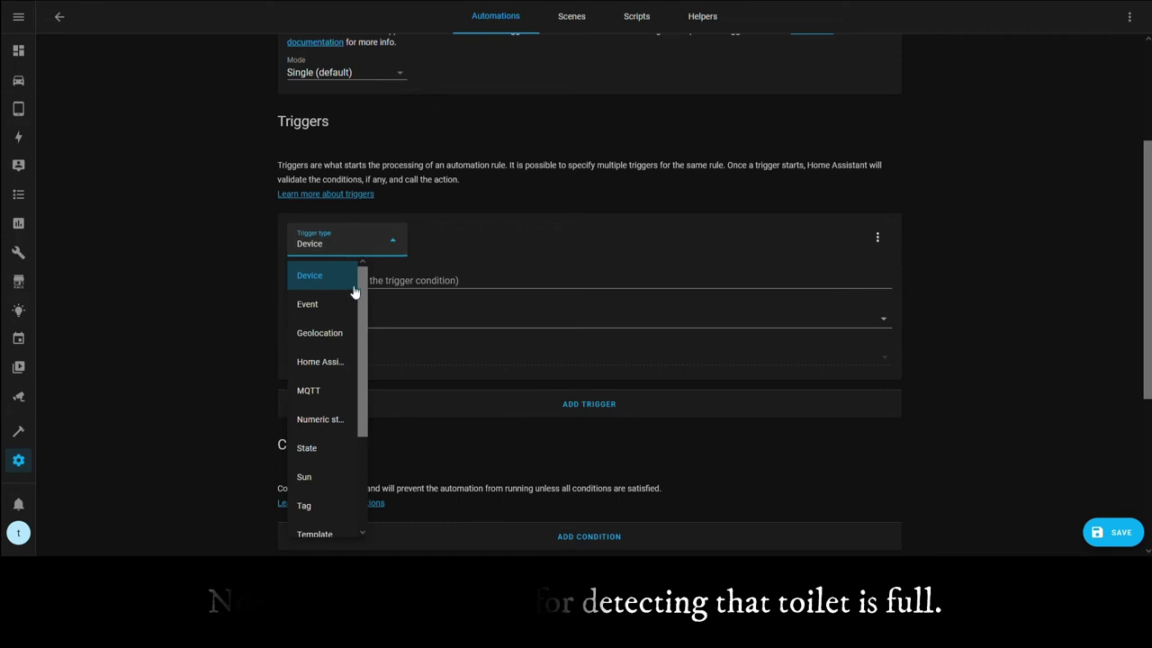
pyautogui.click(319, 447)
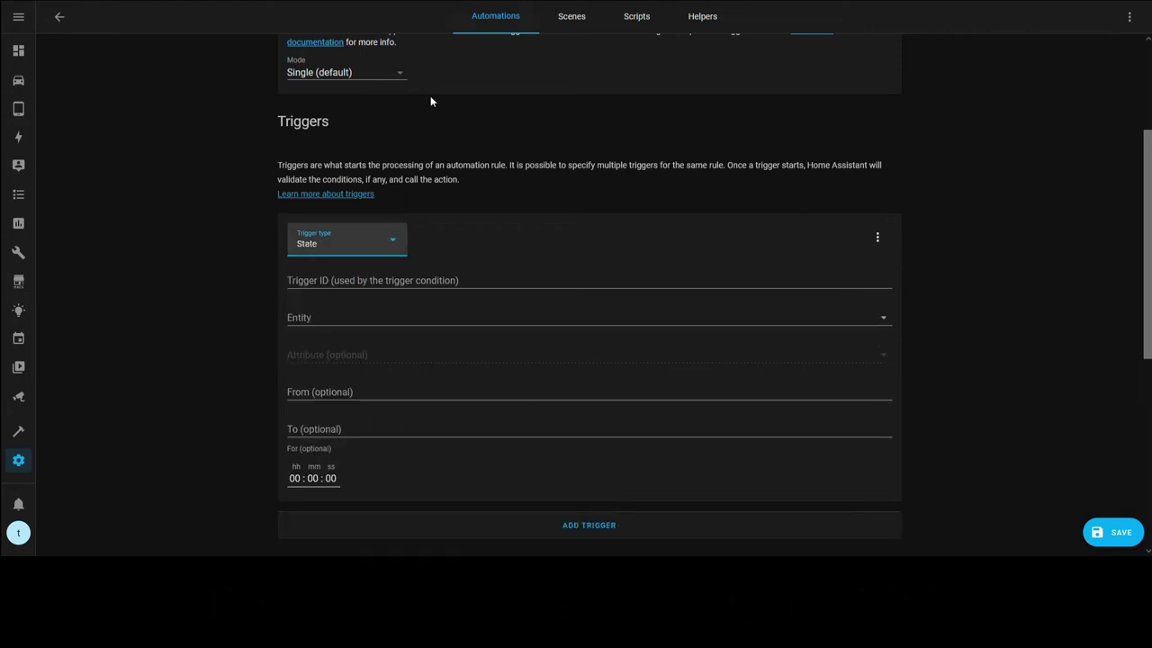
pyautogui.click(344, 321)
pyautogui.write('kitt')
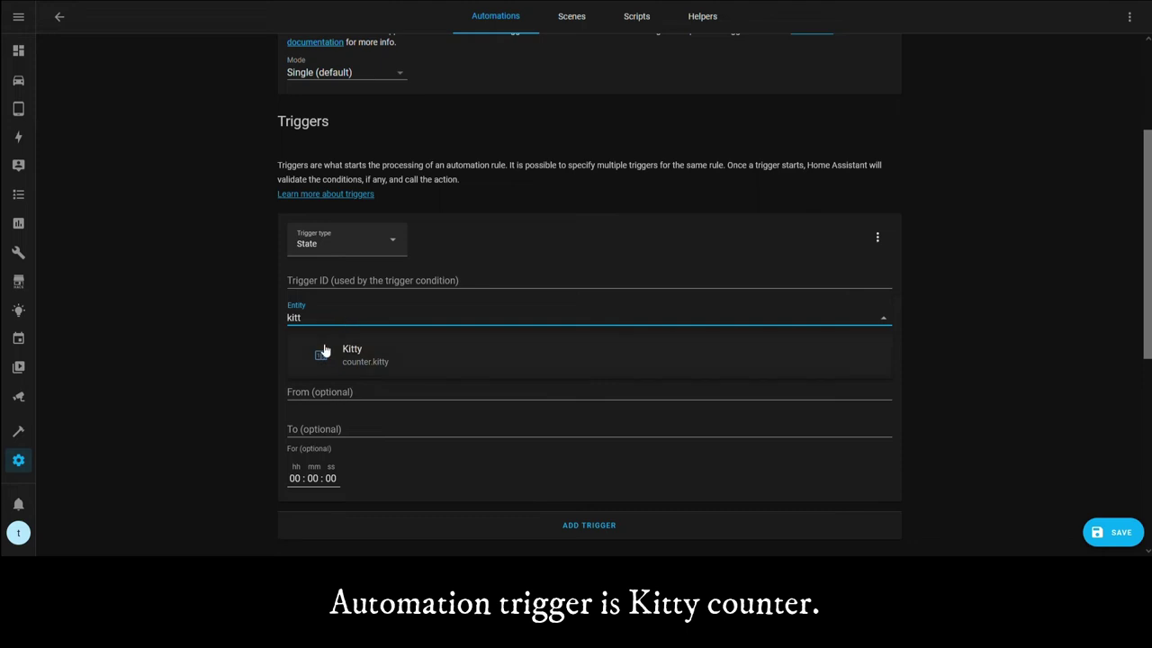
pyautogui.click(324, 351)
# Add a condition of type Numeric state to the automation
pyautogui.scroll(-1, 552, 404)
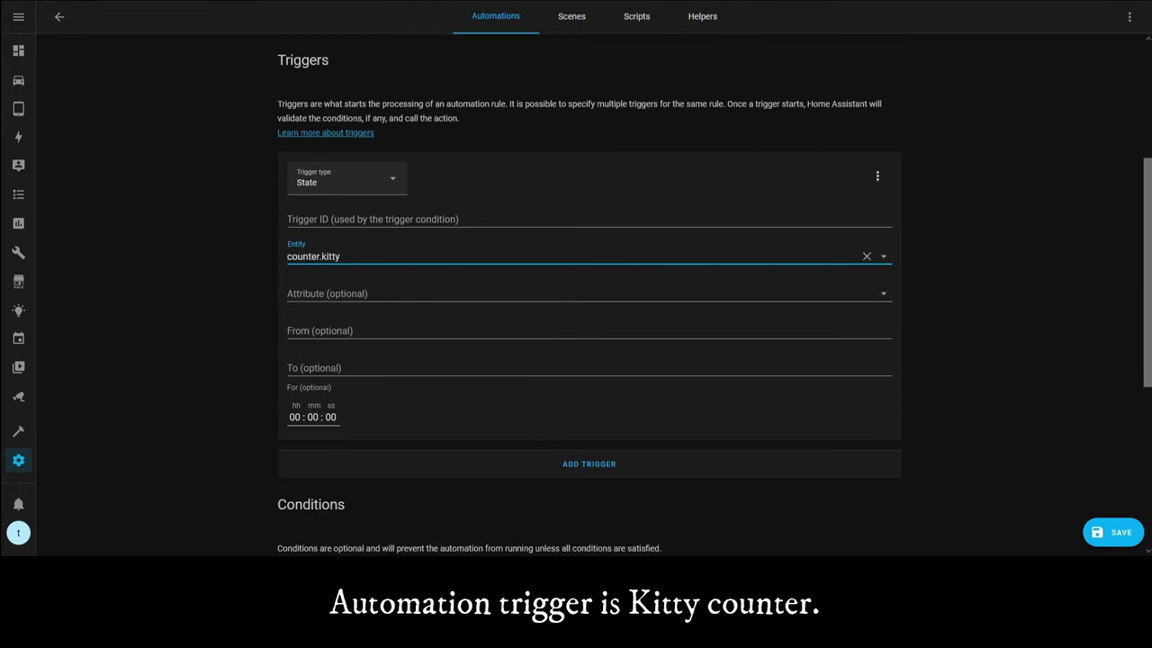
pyautogui.scroll(-2, 674, 402)
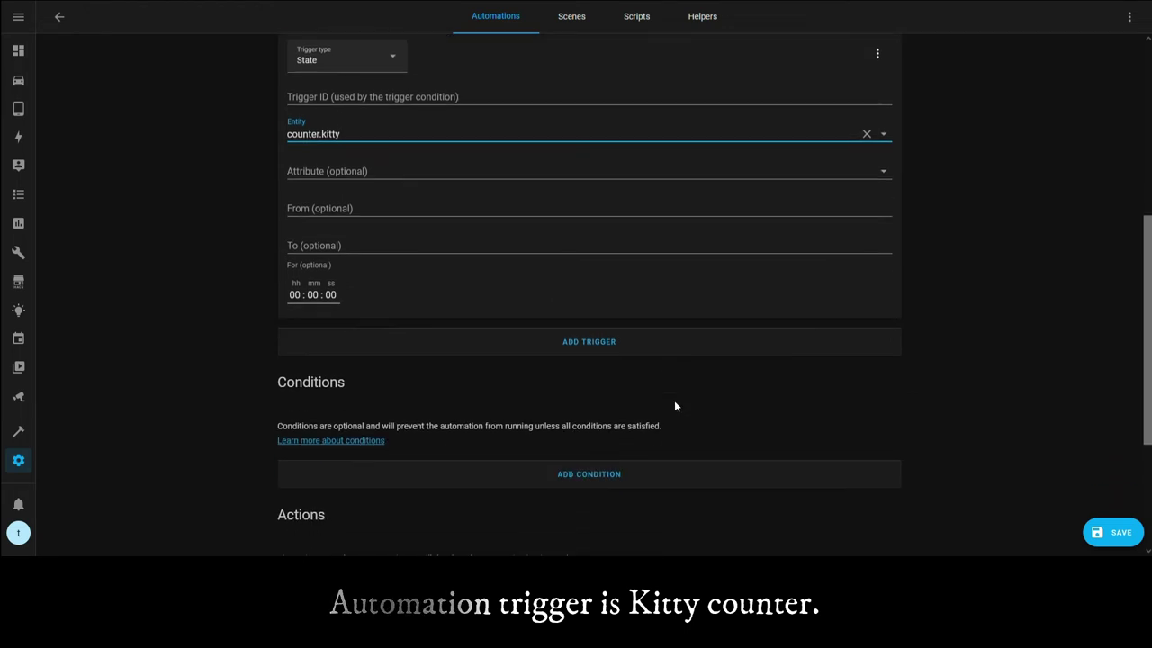
pyautogui.scroll(-3, 682, 401)
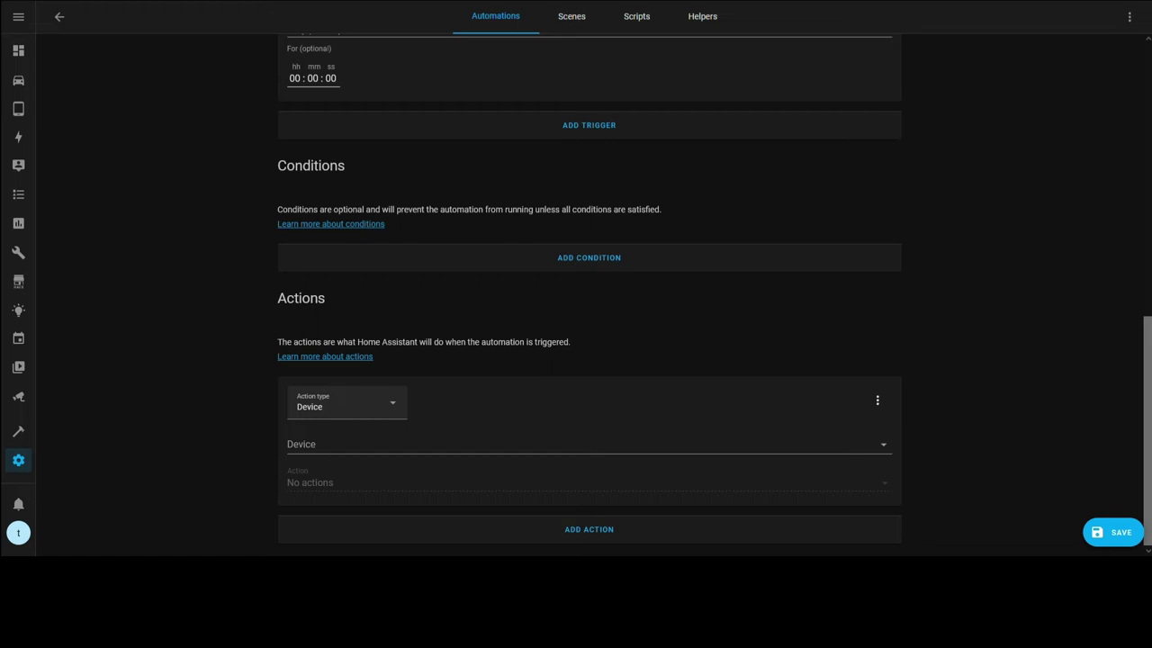
pyautogui.scroll(2, 513, 231)
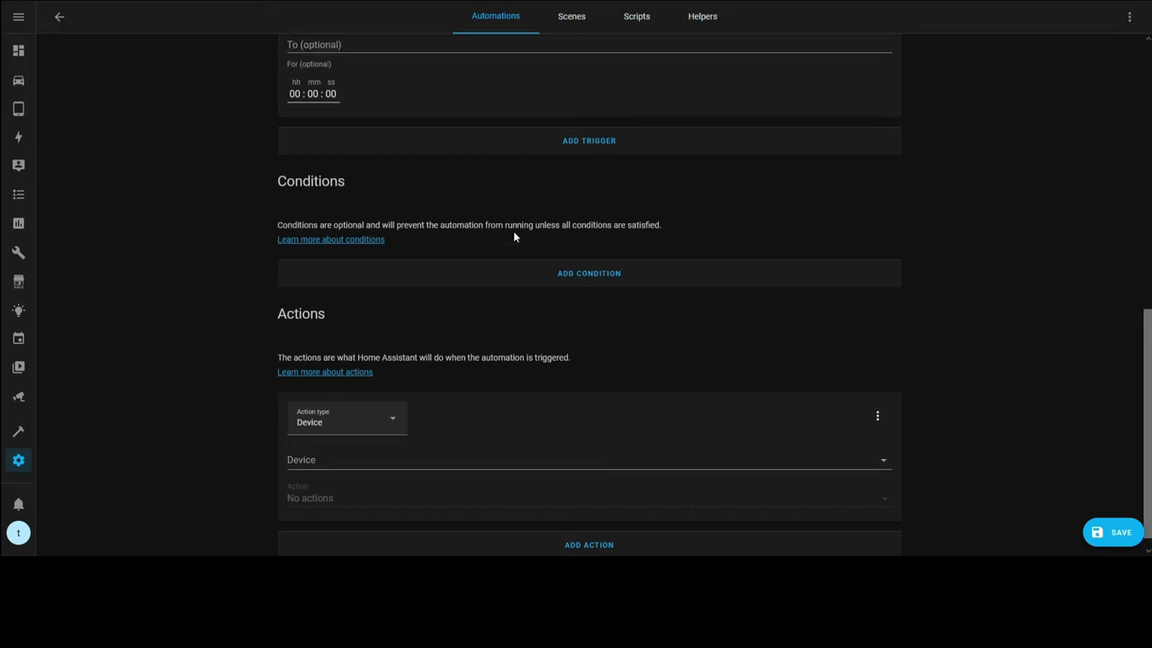
pyautogui.scroll(2, 962, 360)
pyautogui.scroll(-3, 658, 267)
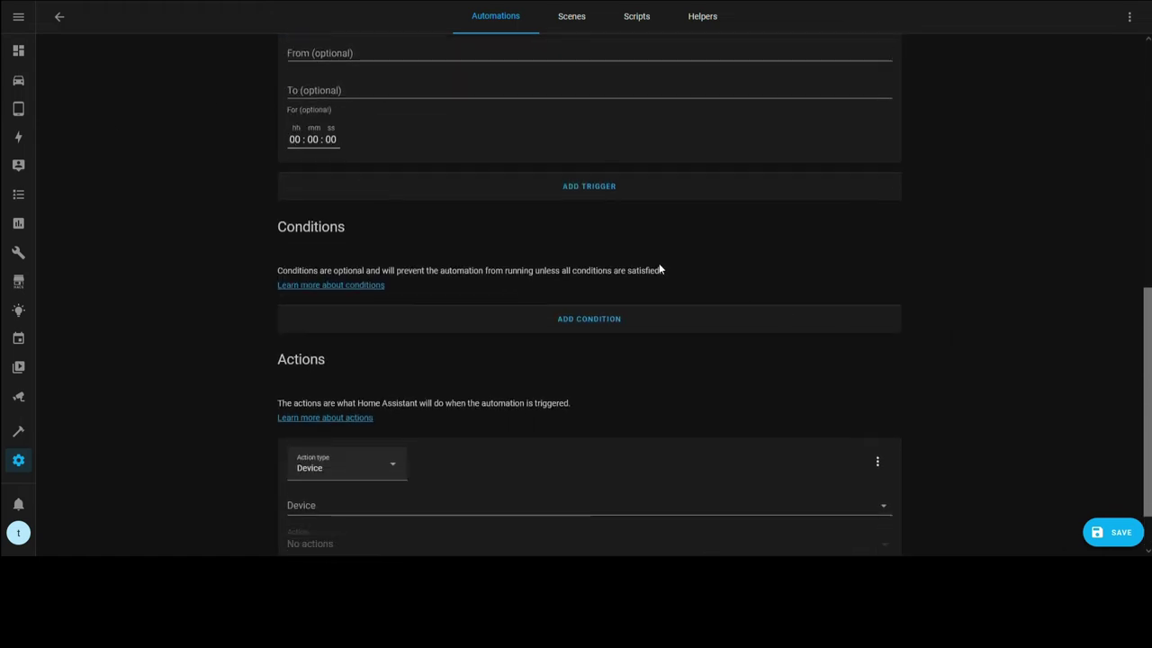
pyautogui.click(593, 322)
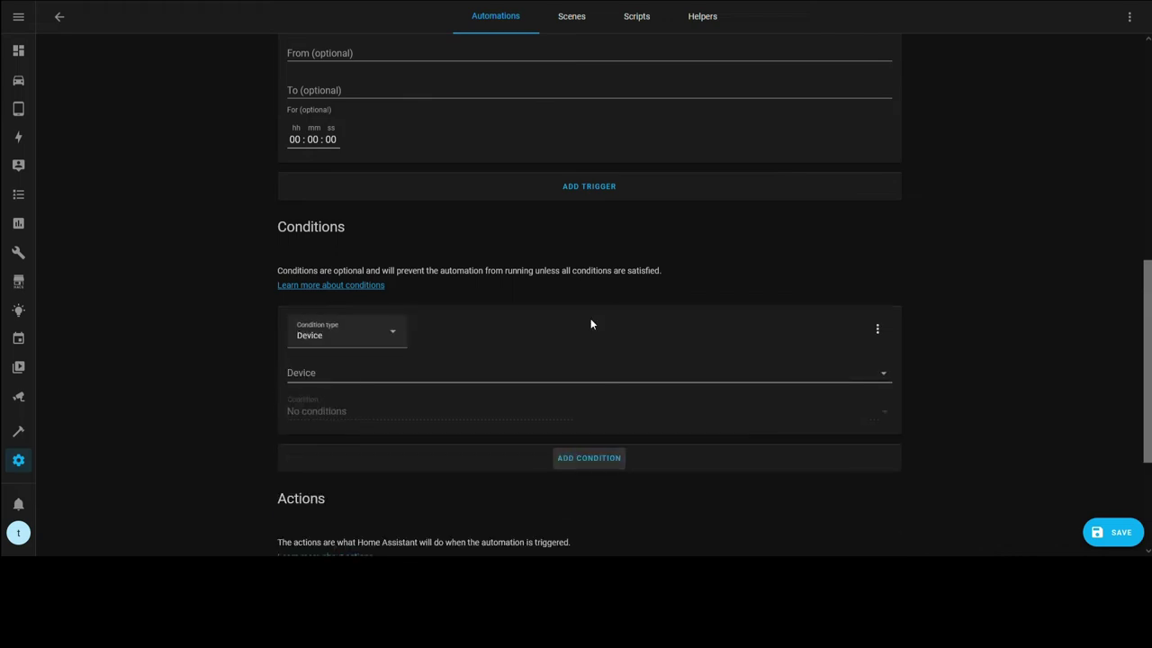
pyautogui.click(354, 340)
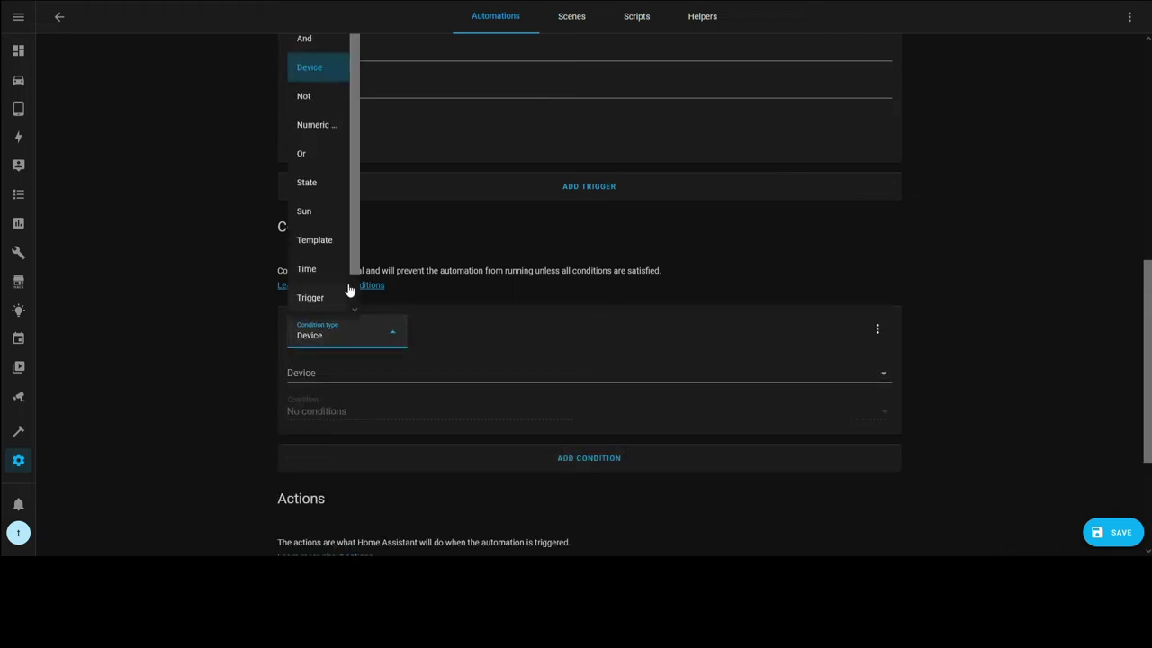
pyautogui.click(317, 126)
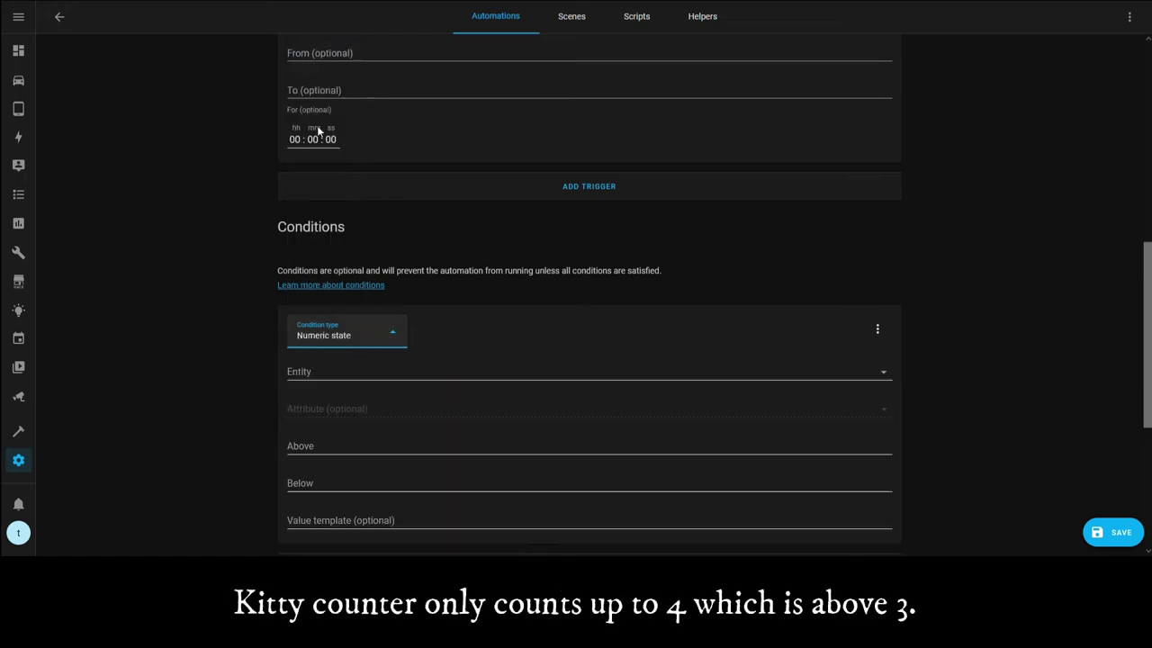
# Set the numeric state condition's entity to Kitty (counter.kitty) and its Above value to 3
pyautogui.scroll(-1, 367, 345)
pyautogui.click(359, 313)
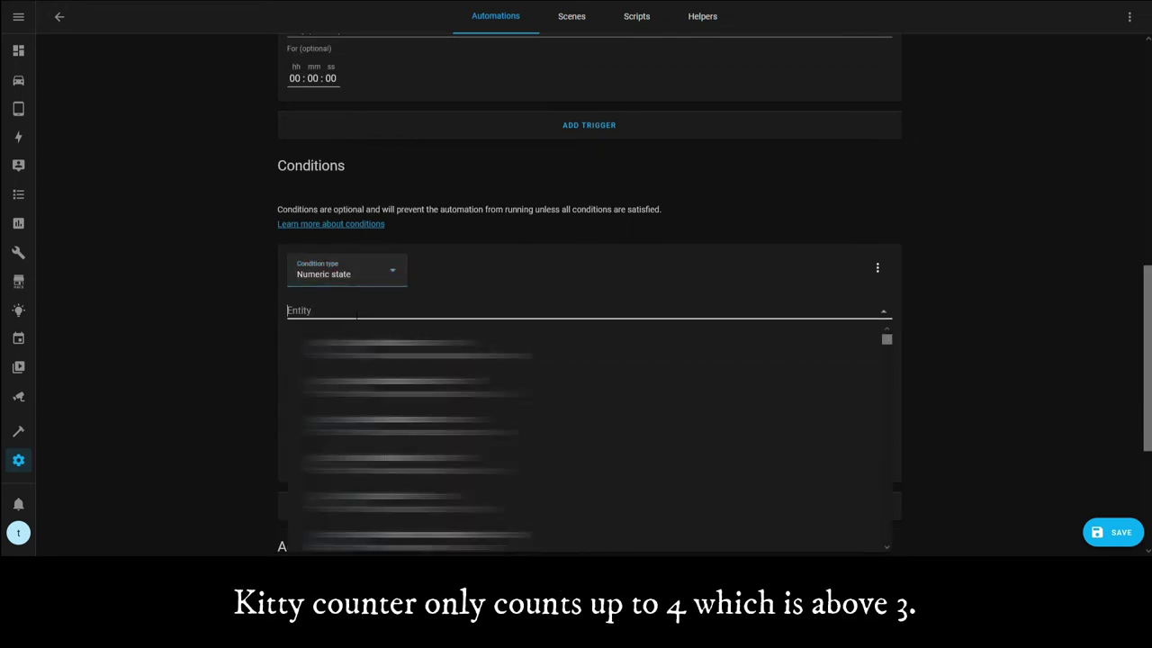
pyautogui.write('kitt')
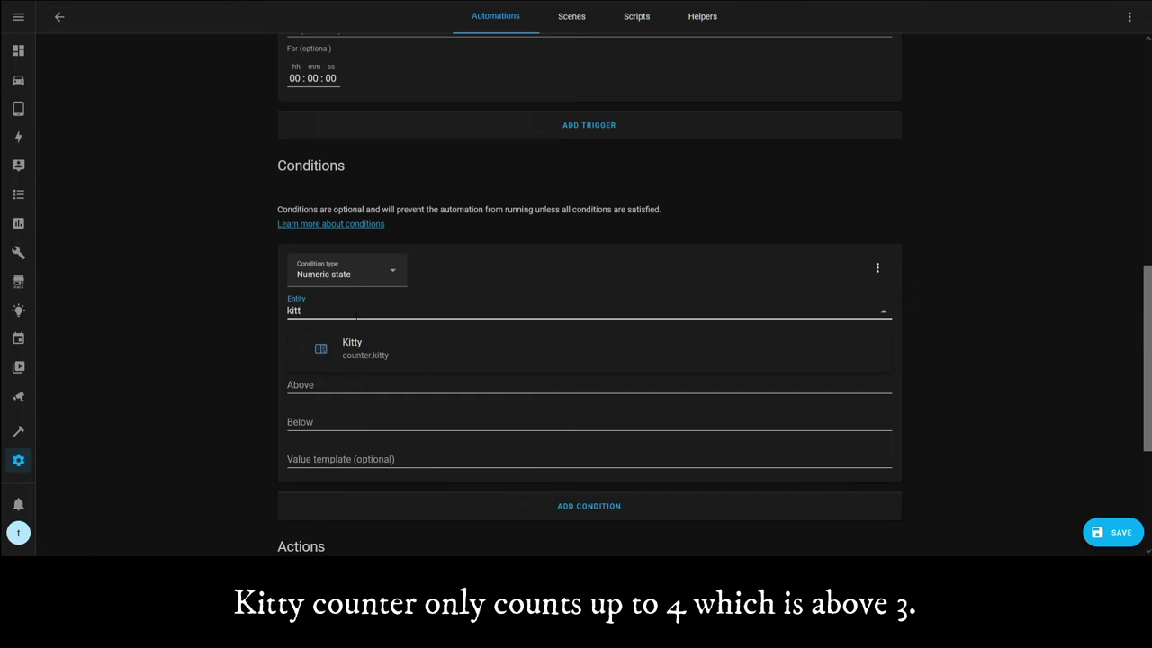
pyautogui.click(347, 338)
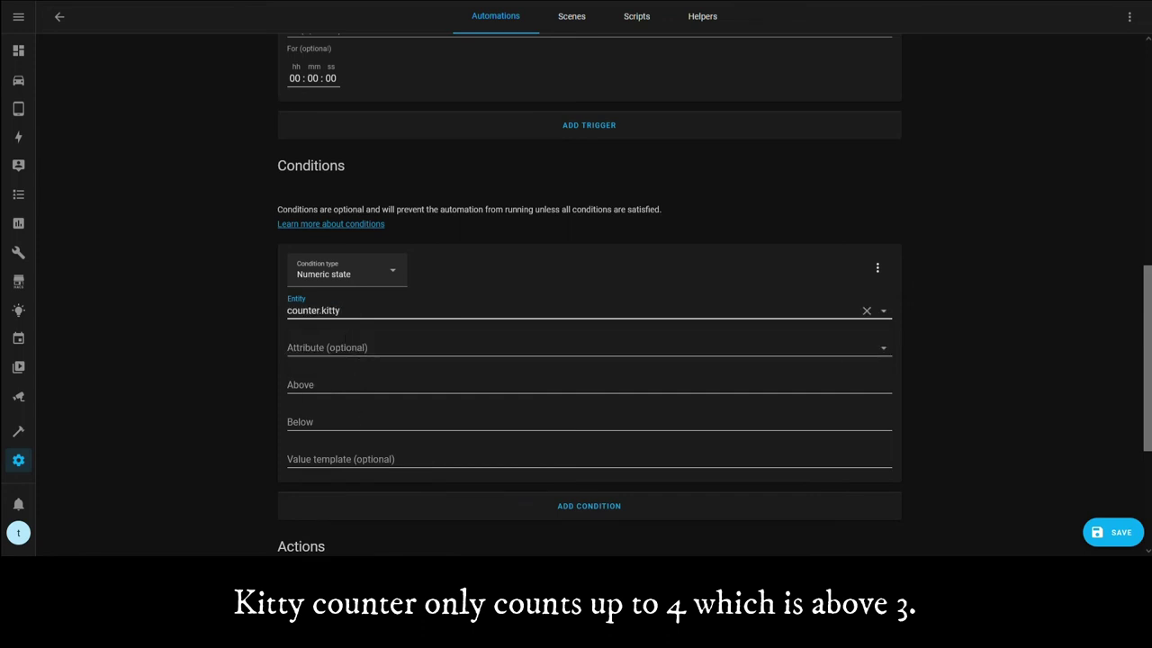
pyautogui.click(324, 402)
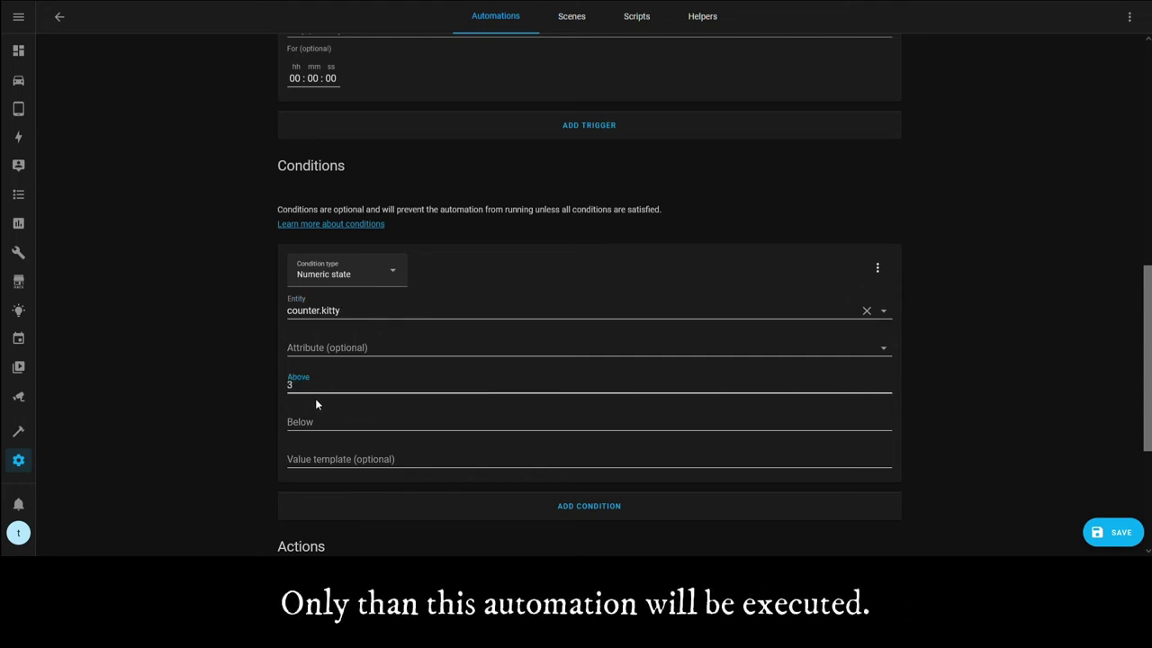
# Change the automation's action type to Call service and choose the service Light: Turn on
pyautogui.scroll(-1, 315, 397)
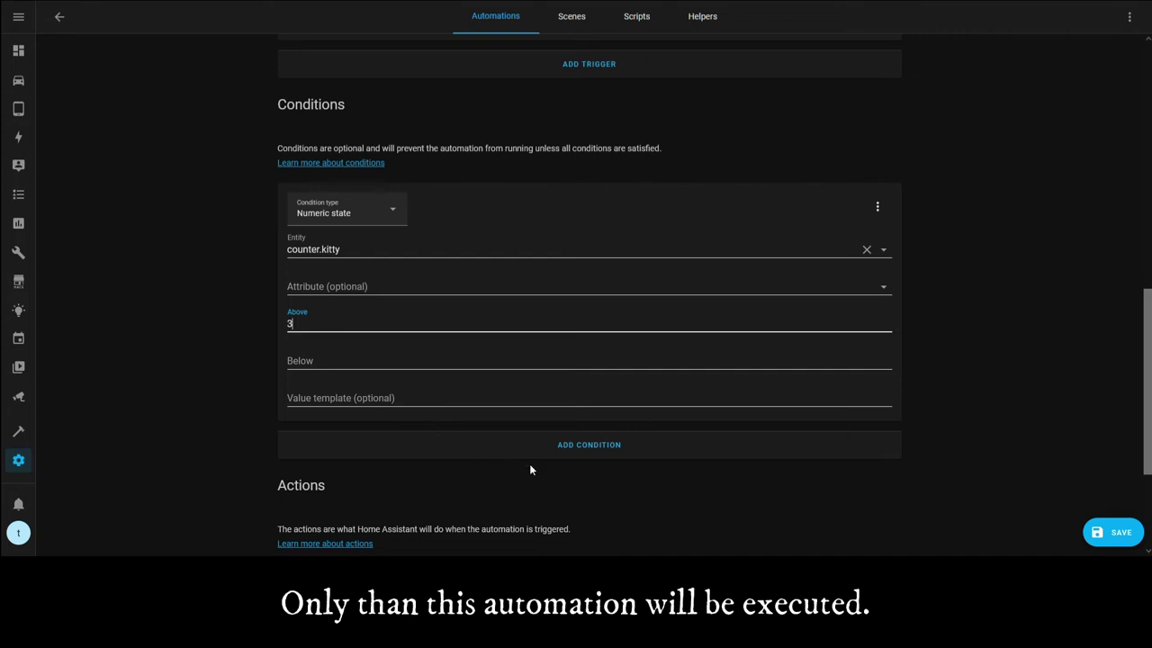
pyautogui.scroll(-3, 549, 486)
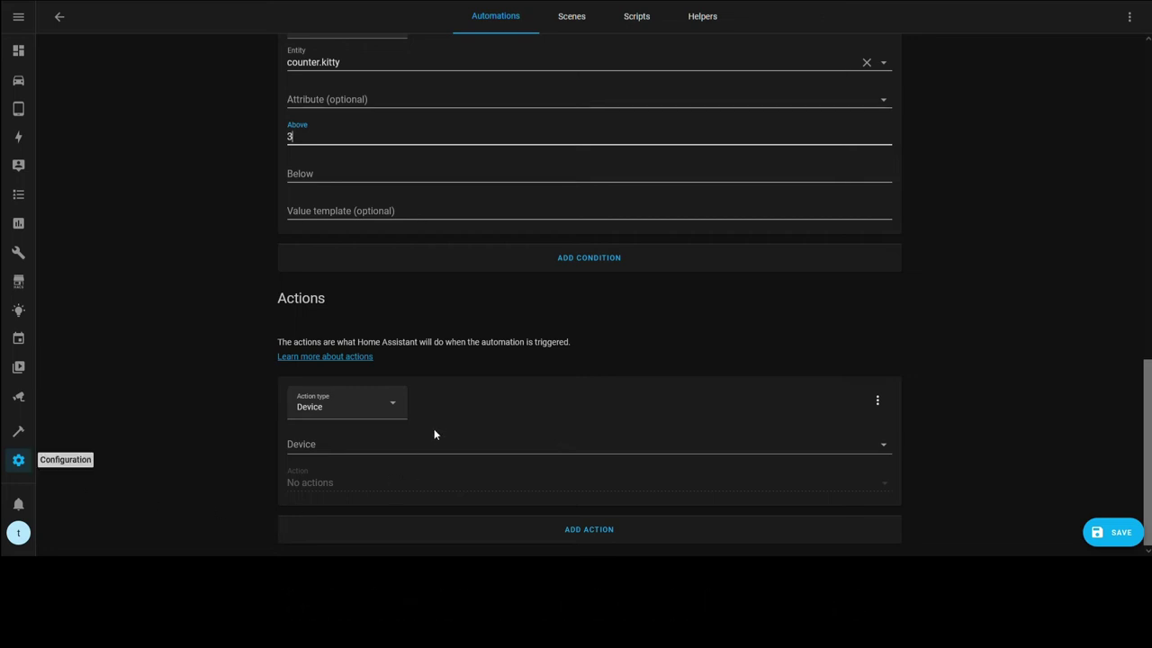
pyautogui.click(401, 410)
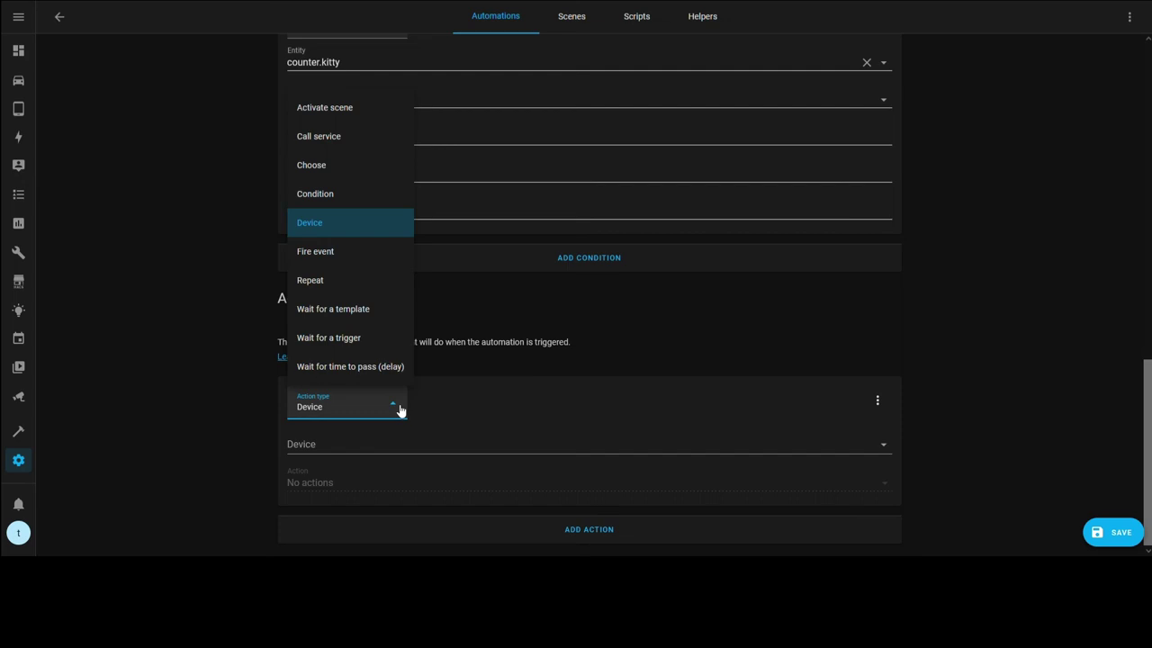
pyautogui.click(347, 137)
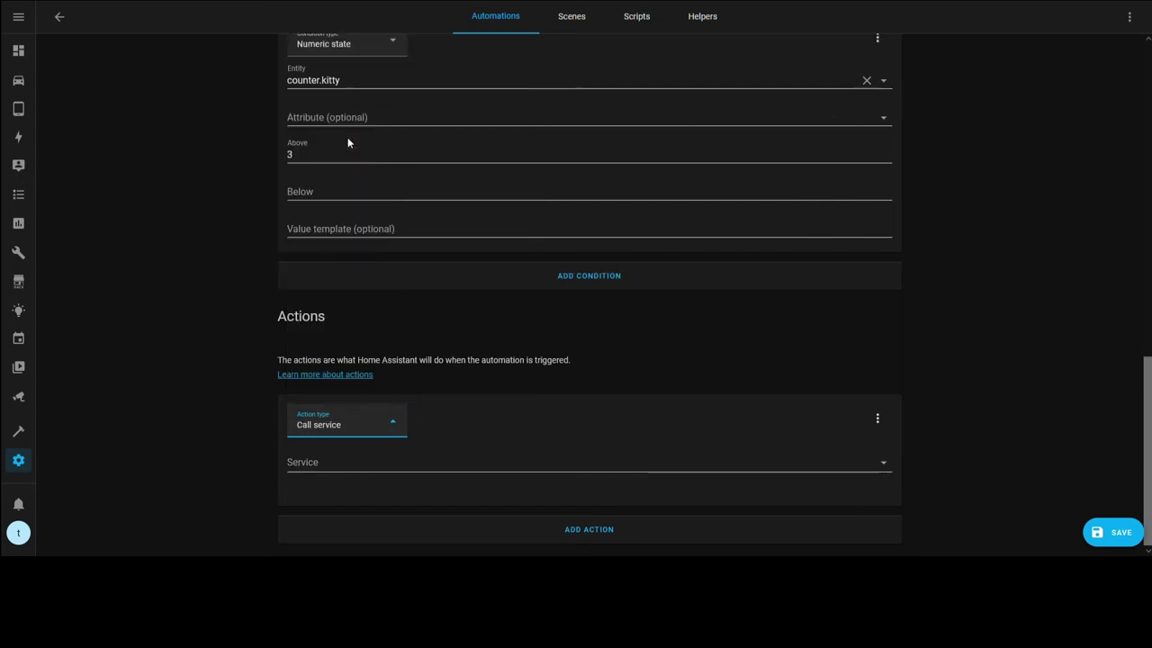
pyautogui.click(435, 462)
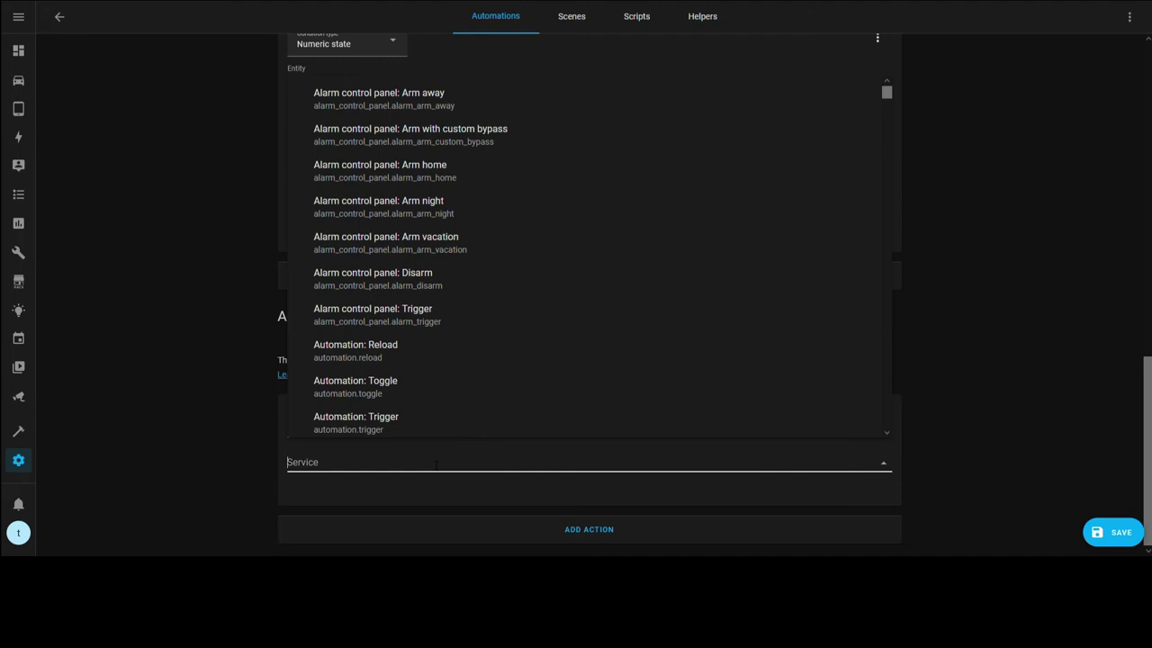
pyautogui.write('li')
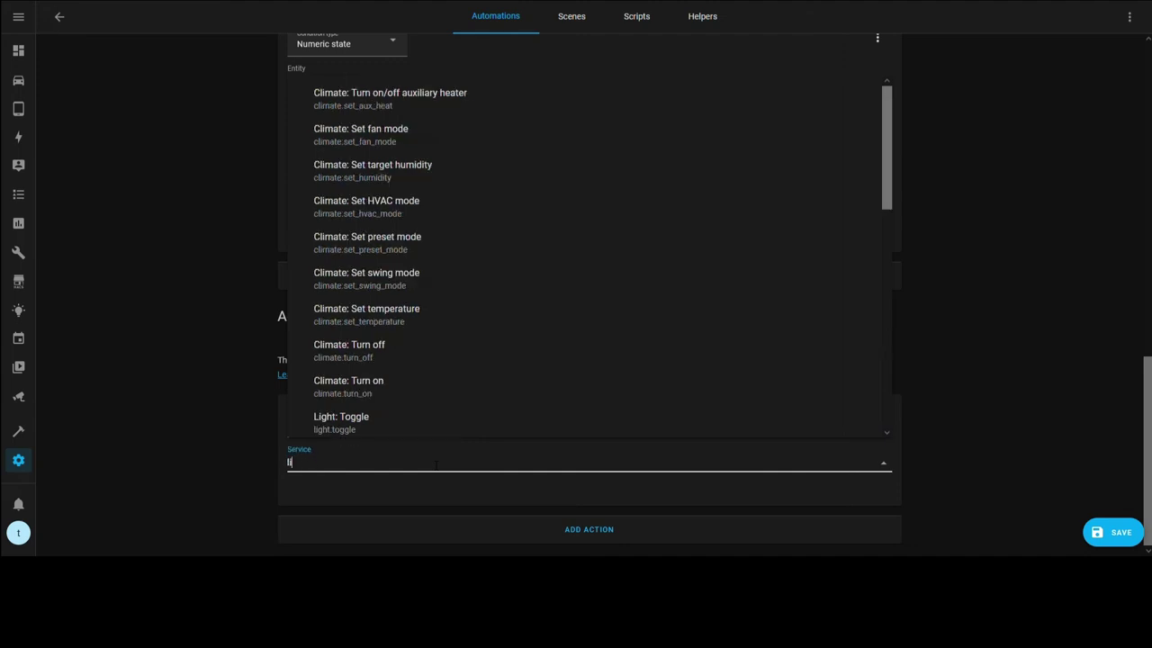
pyautogui.write('ght')
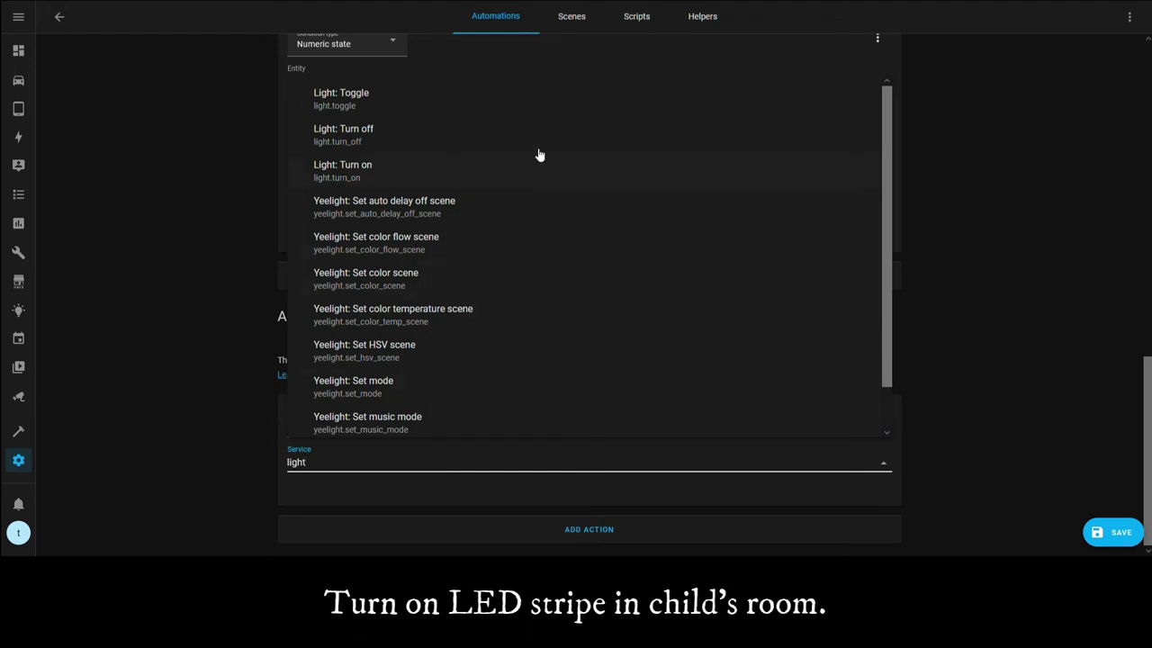
pyautogui.click(418, 181)
# Target the LED stripe Child room entity with the Light: Turn on action
pyautogui.scroll(-3, 657, 477)
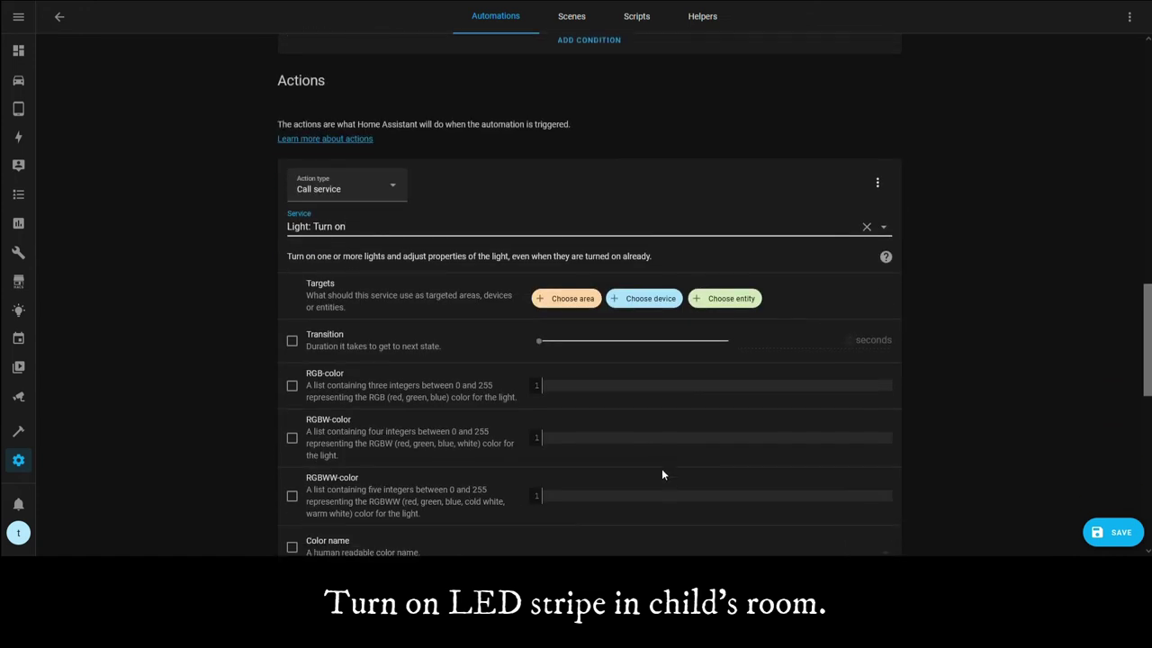
pyautogui.scroll(-1, 665, 474)
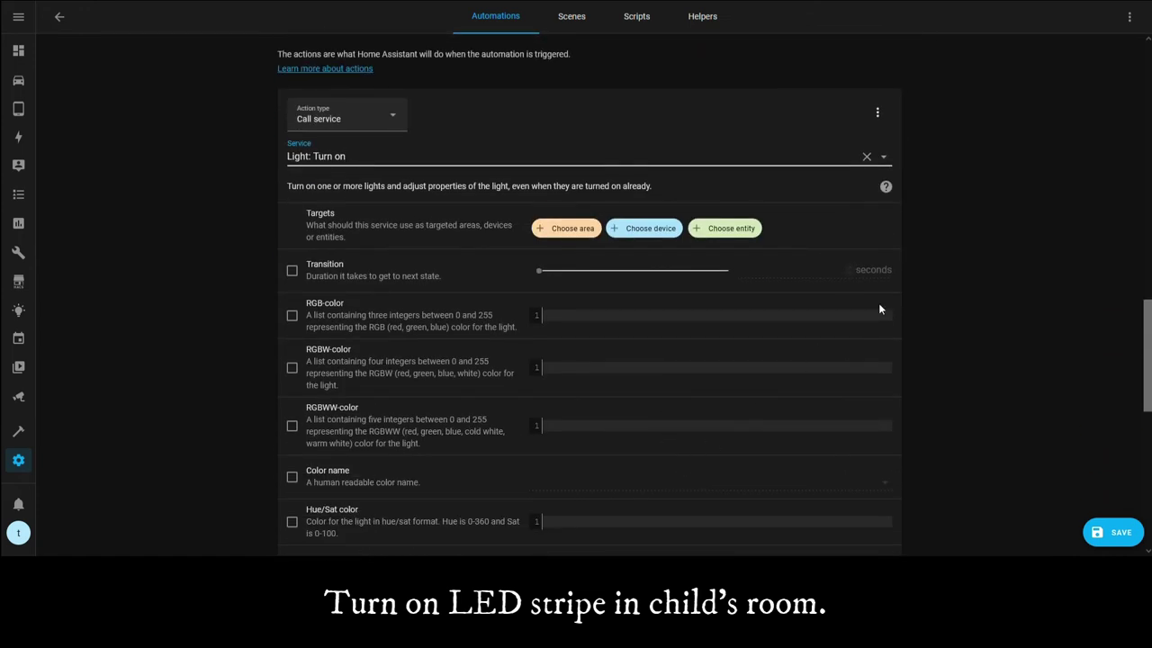
pyautogui.click(729, 227)
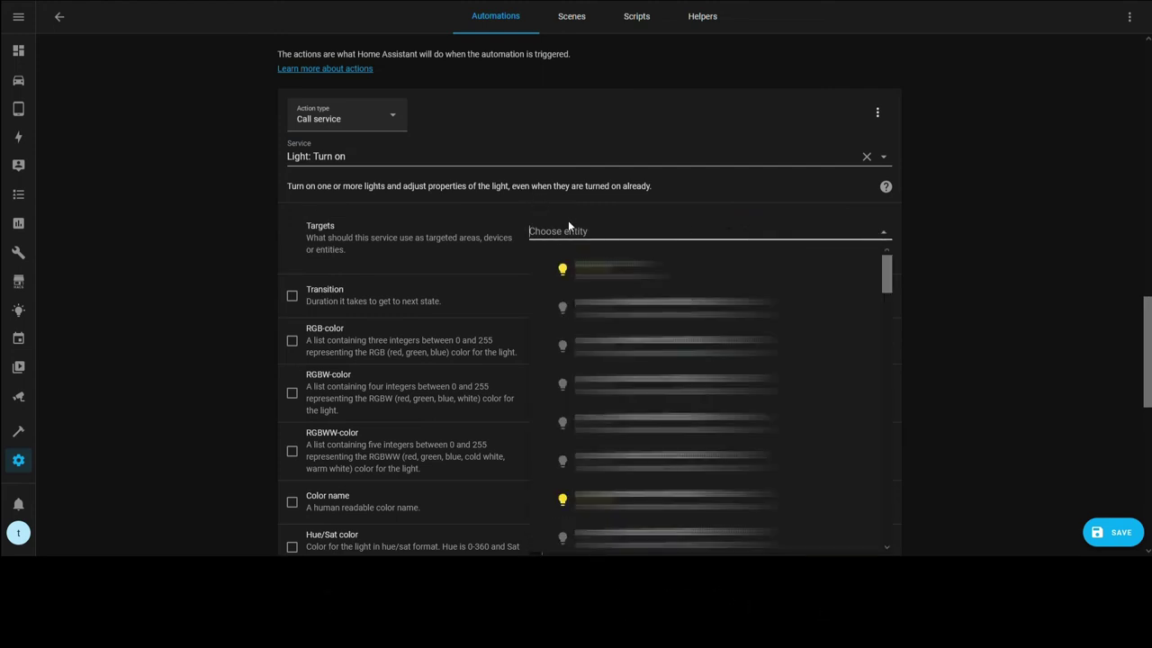
pyautogui.write('led')
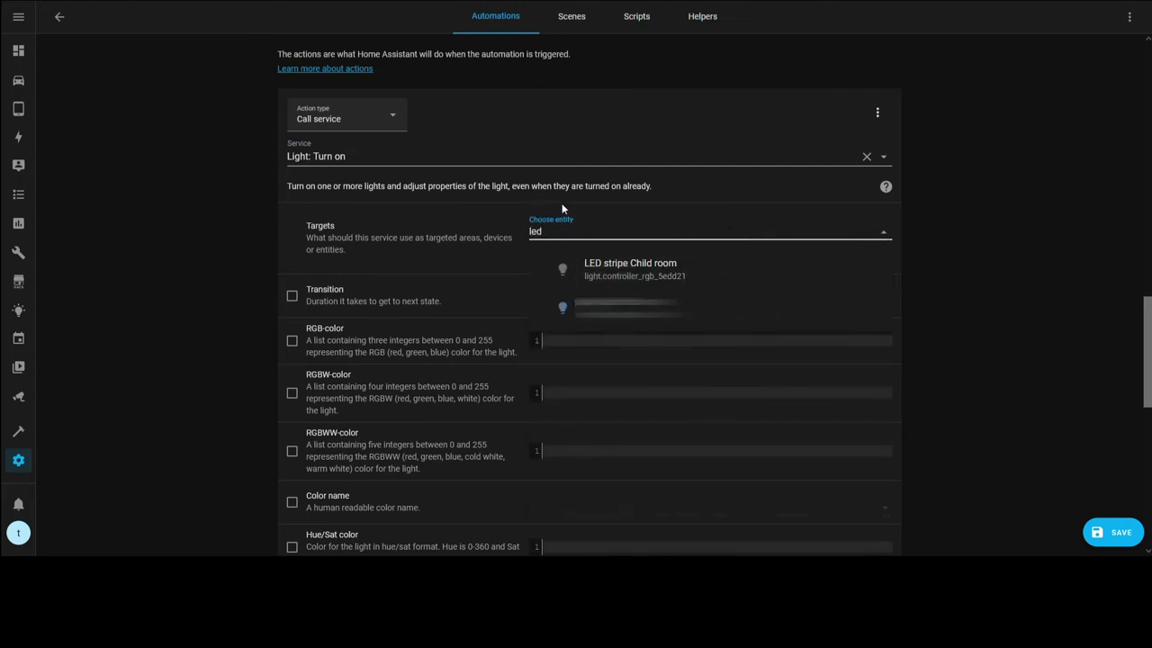
pyautogui.click(623, 266)
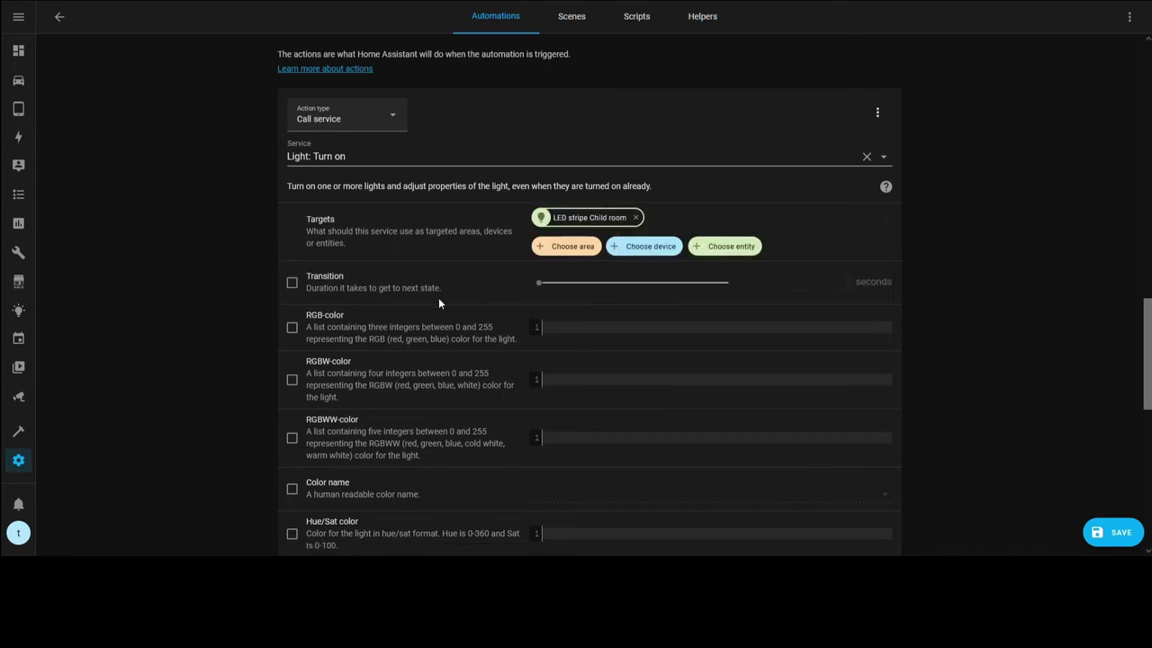
# Enable the light action's RGB-color and enter the list values 255, 0 and 60
pyautogui.click(291, 328)
pyautogui.write('- 255')
pyautogui.press('Return')
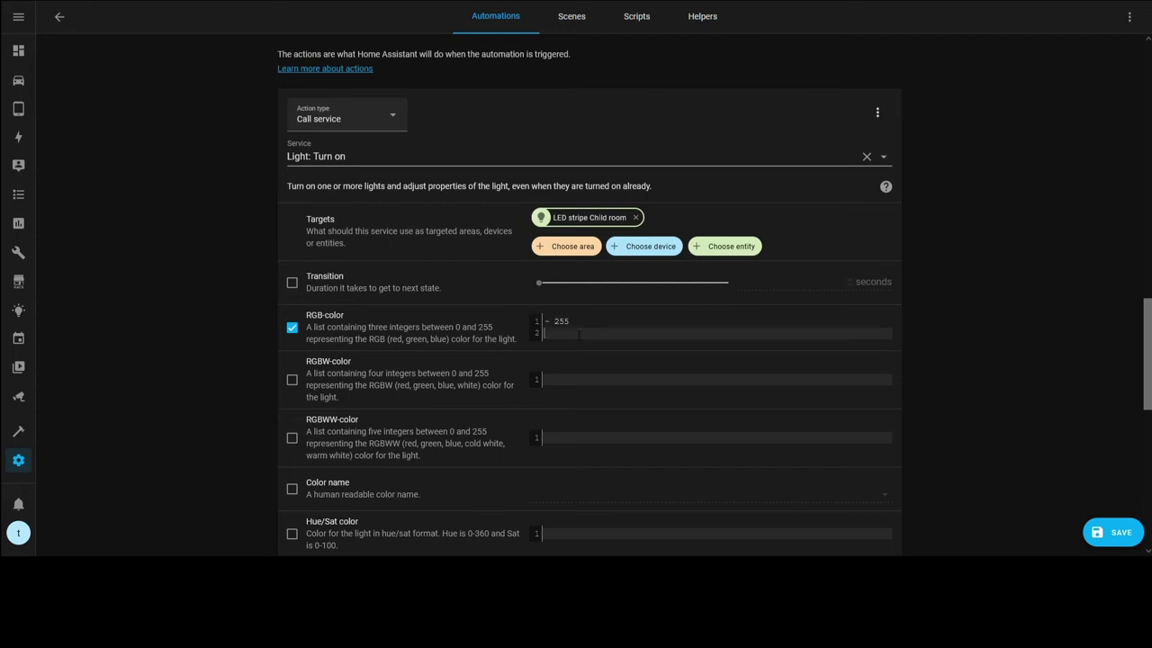
pyautogui.write('0')
pyautogui.press('Return')
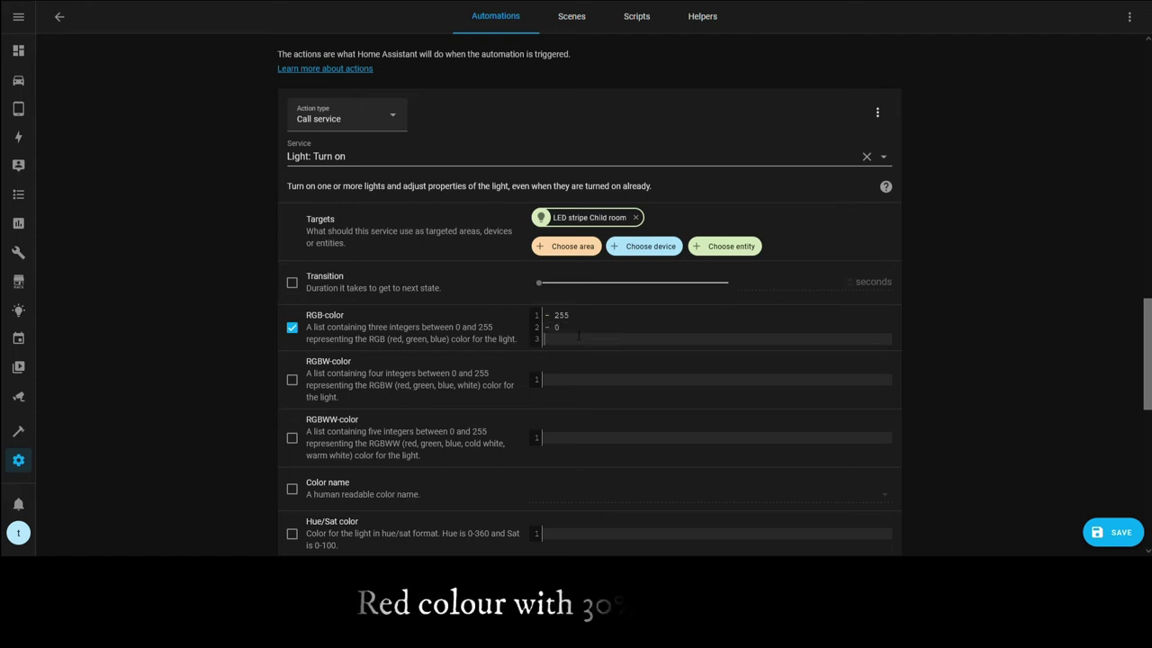
pyautogui.write('- 60')
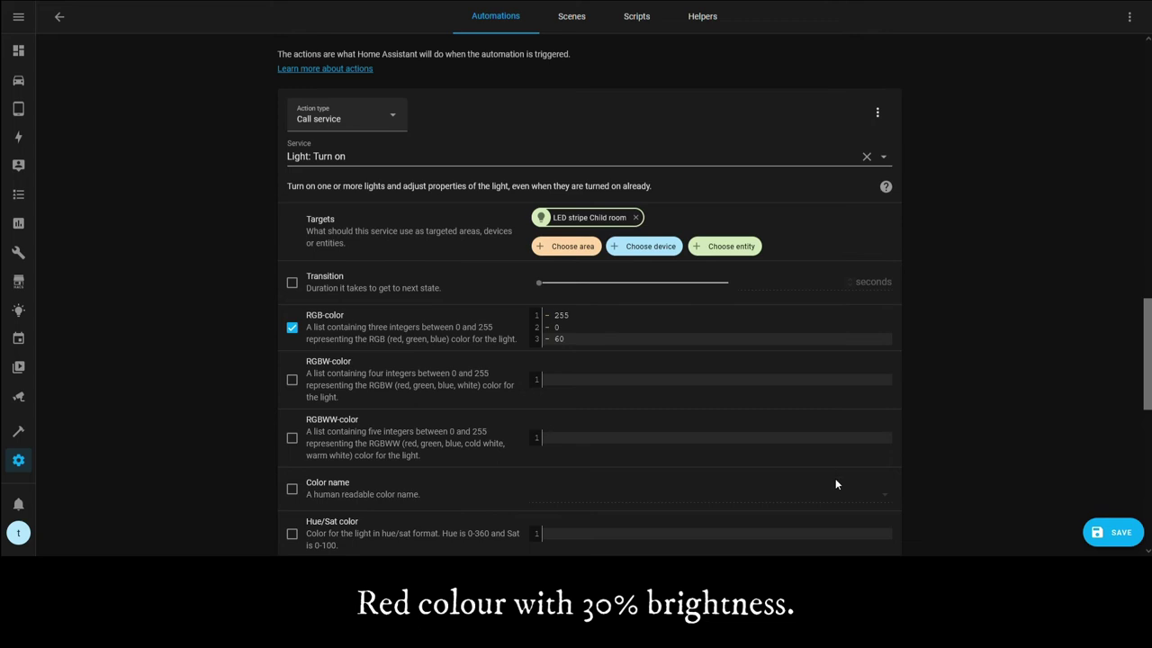
# Enable the percentage Brightness option of the Light: Turn on action and set it to 30%
pyautogui.scroll(-2, 765, 393)
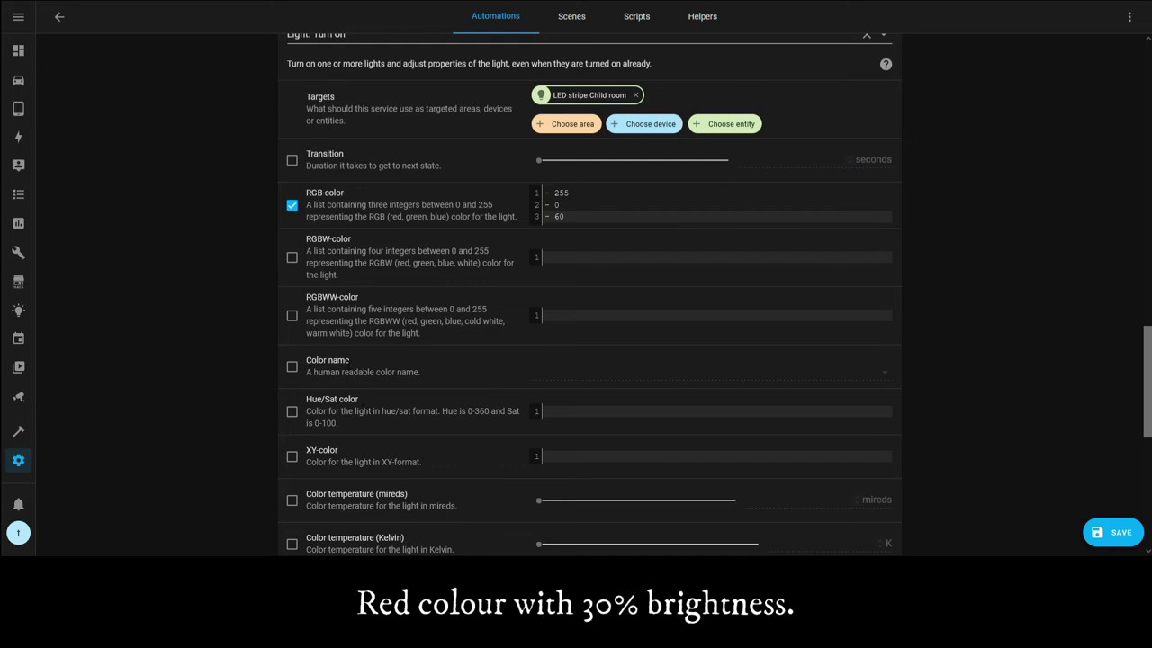
pyautogui.scroll(-2, 439, 453)
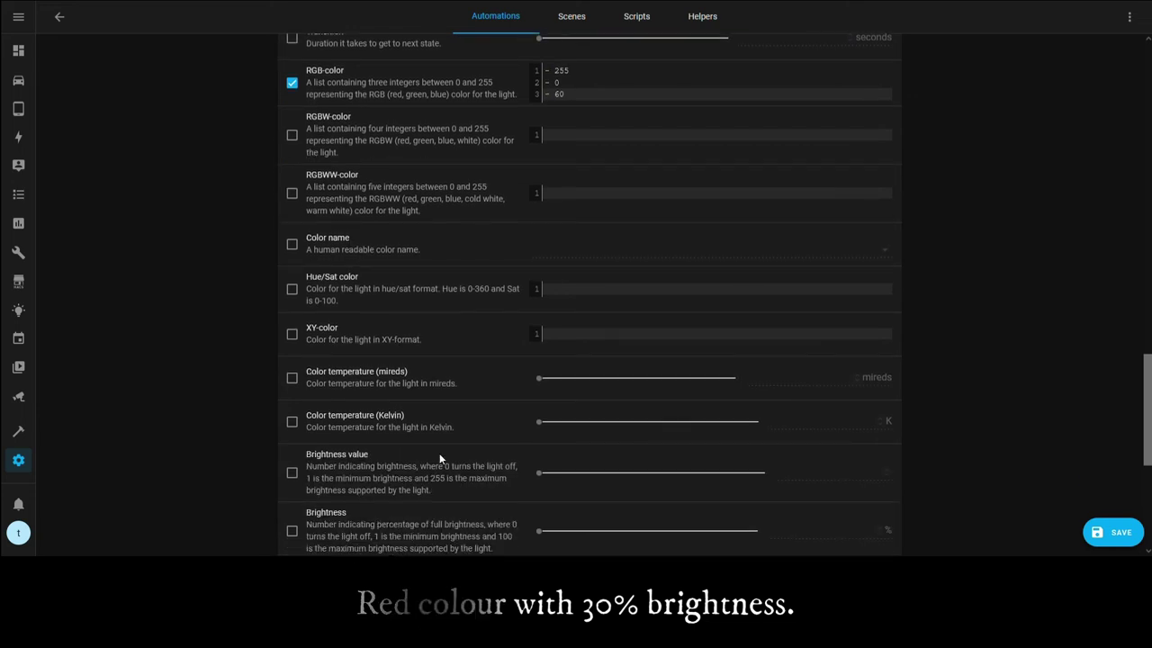
pyautogui.scroll(-2, 439, 453)
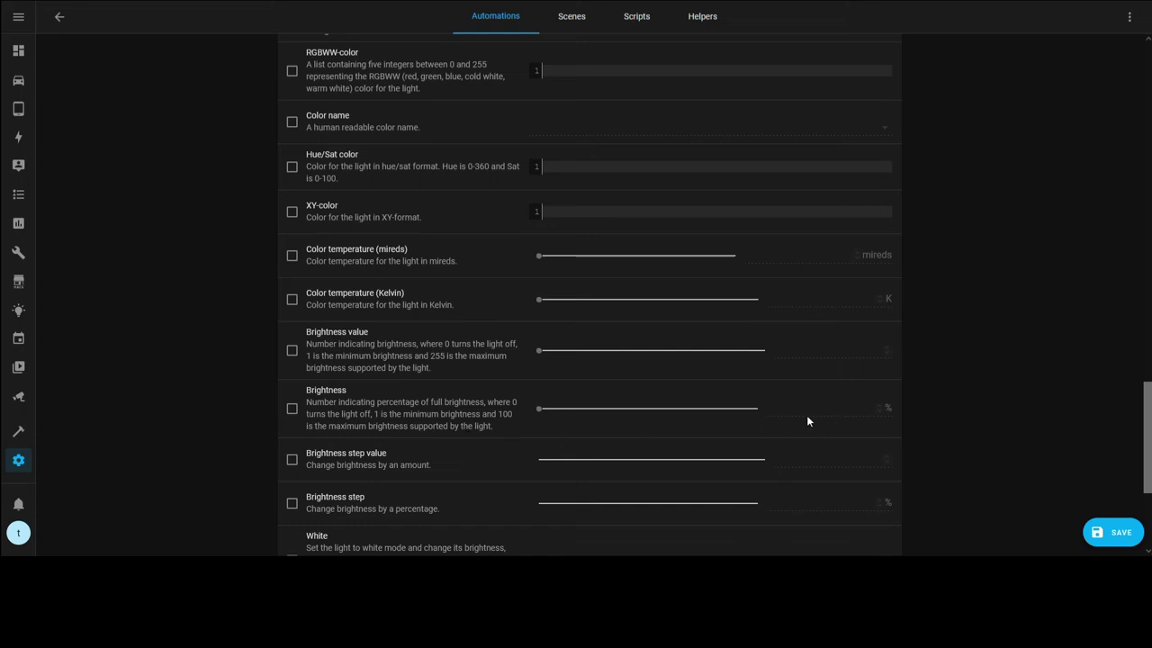
pyautogui.click(291, 409)
pyautogui.click(810, 416)
pyautogui.write('30')
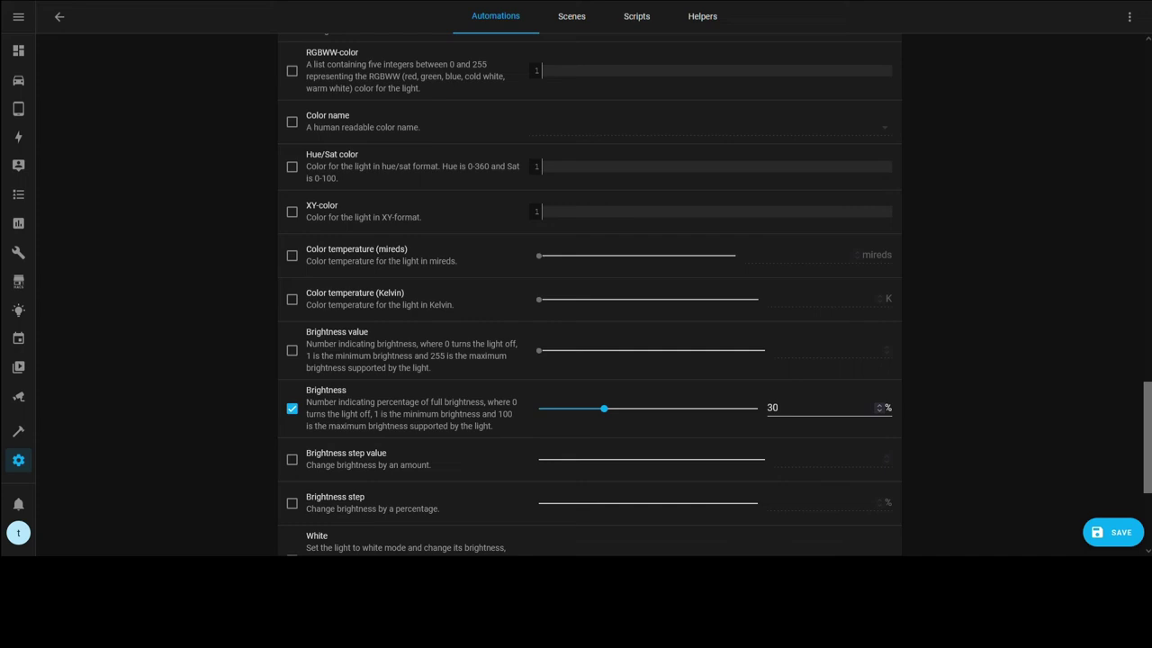
# Add a second automation action that calls the service Notifications: Send a notification via mobile_app_sm_g970f
pyautogui.scroll(-3, 794, 333)
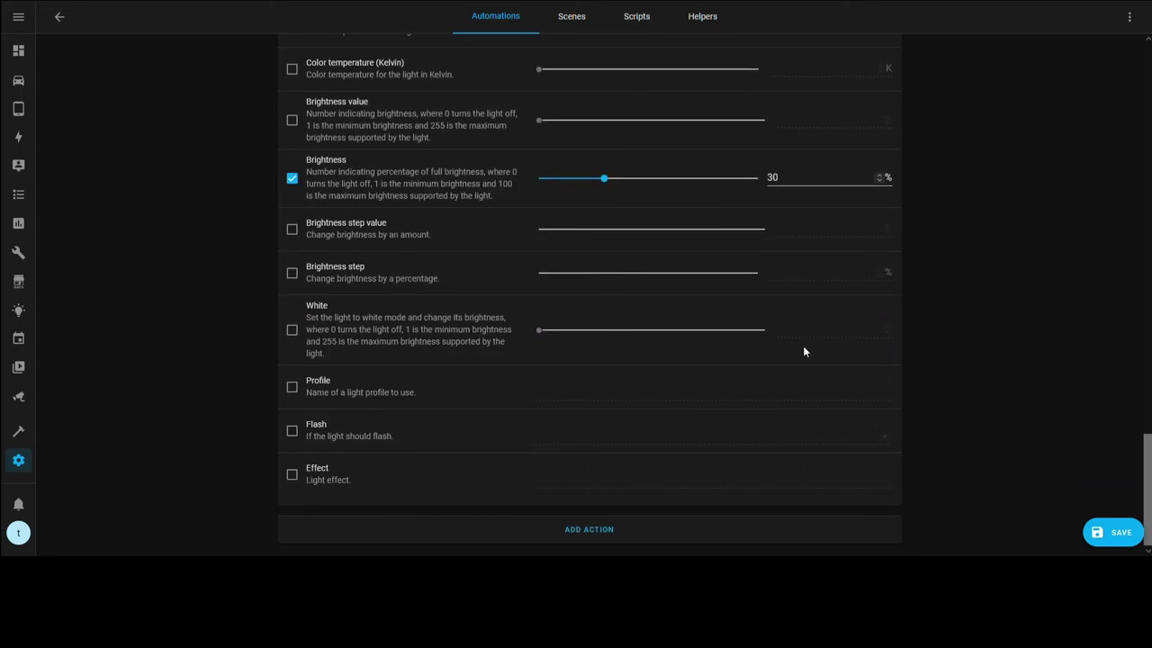
pyautogui.click(587, 531)
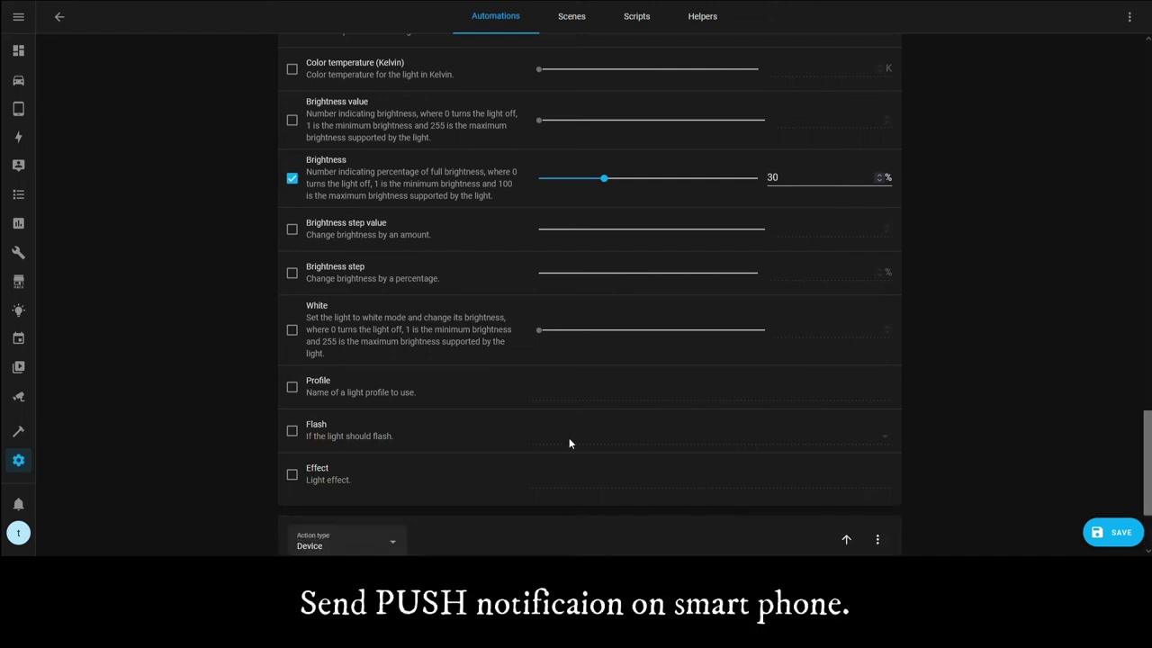
pyautogui.scroll(-2, 568, 439)
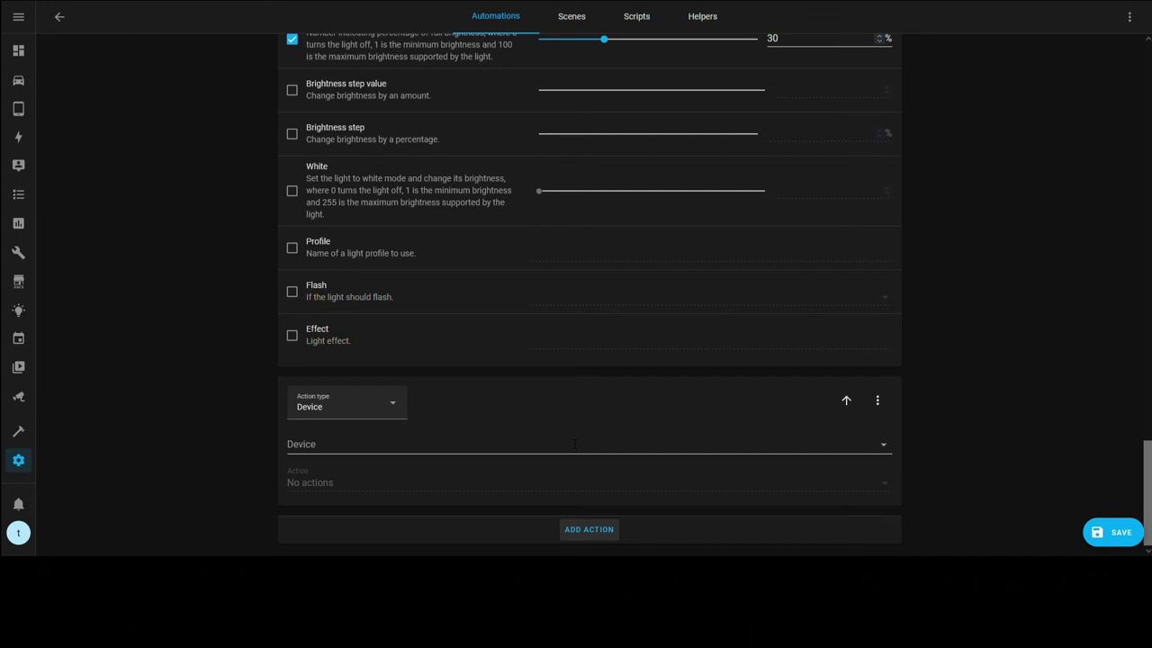
pyautogui.click(390, 414)
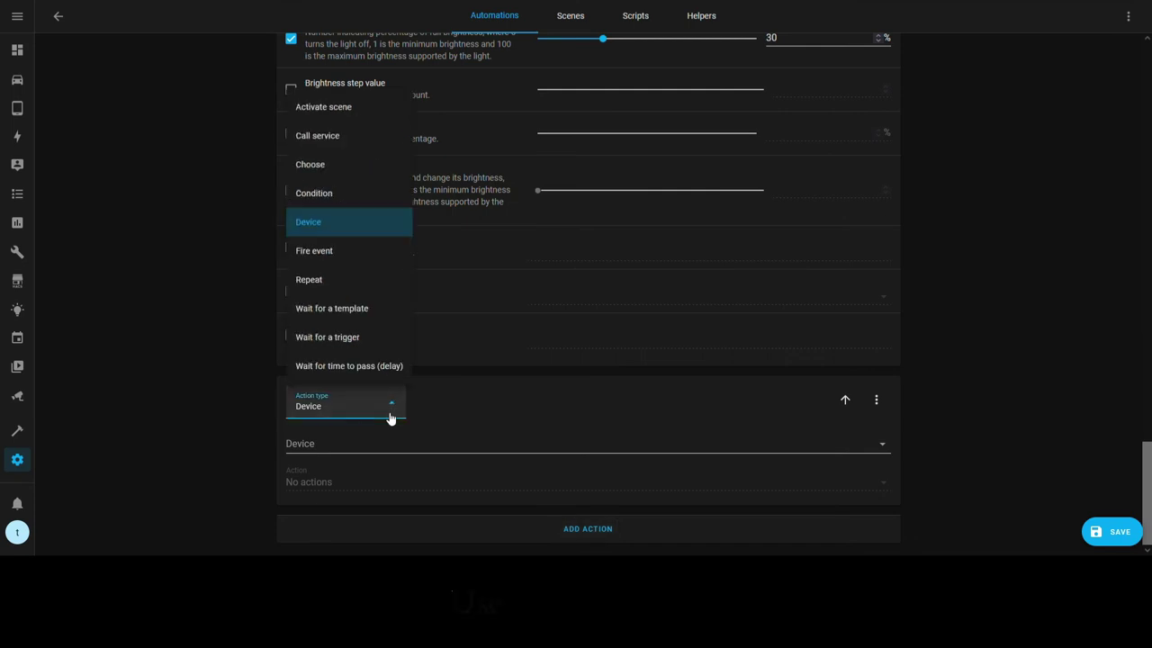
pyautogui.click(363, 136)
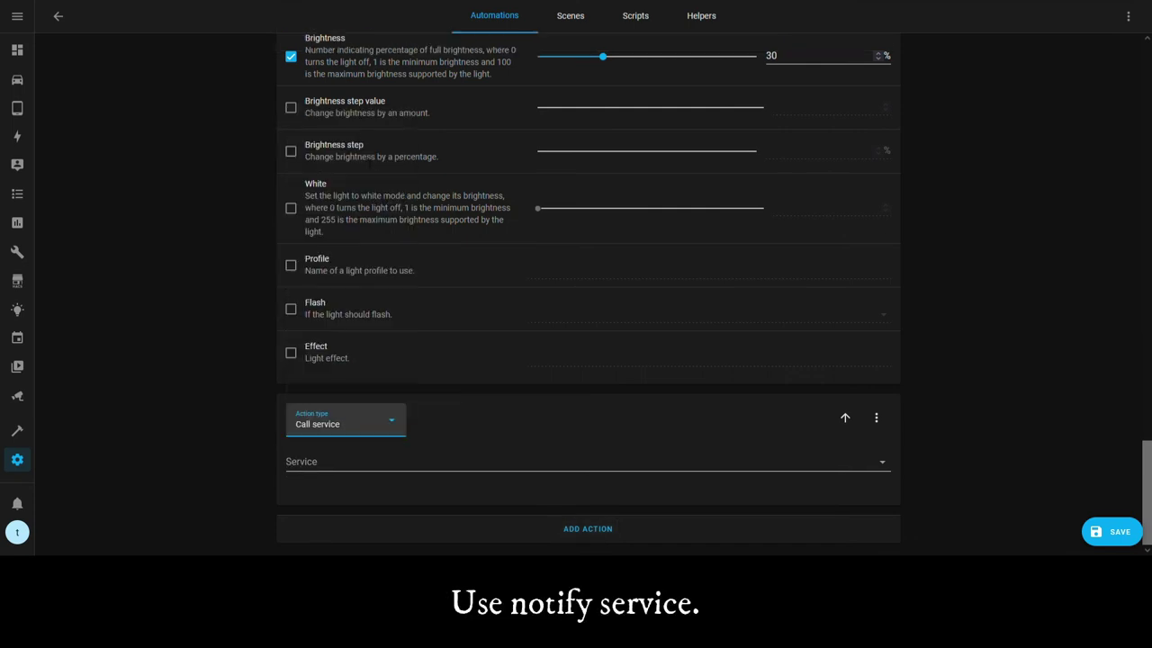
pyautogui.click(340, 464)
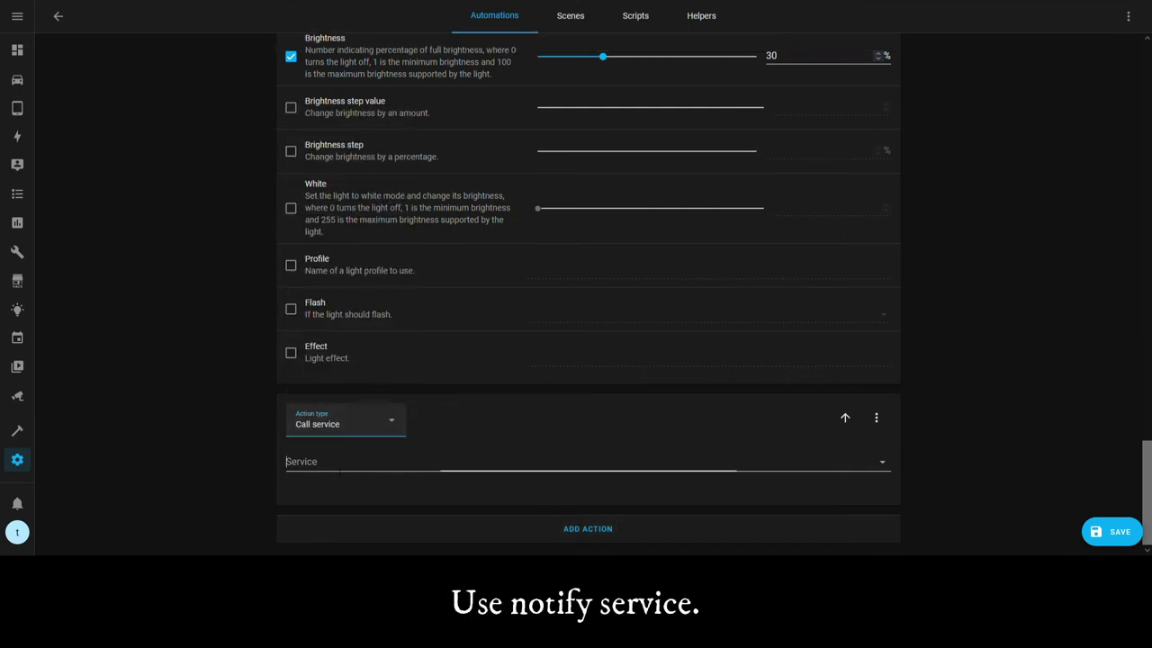
pyautogui.write('no')
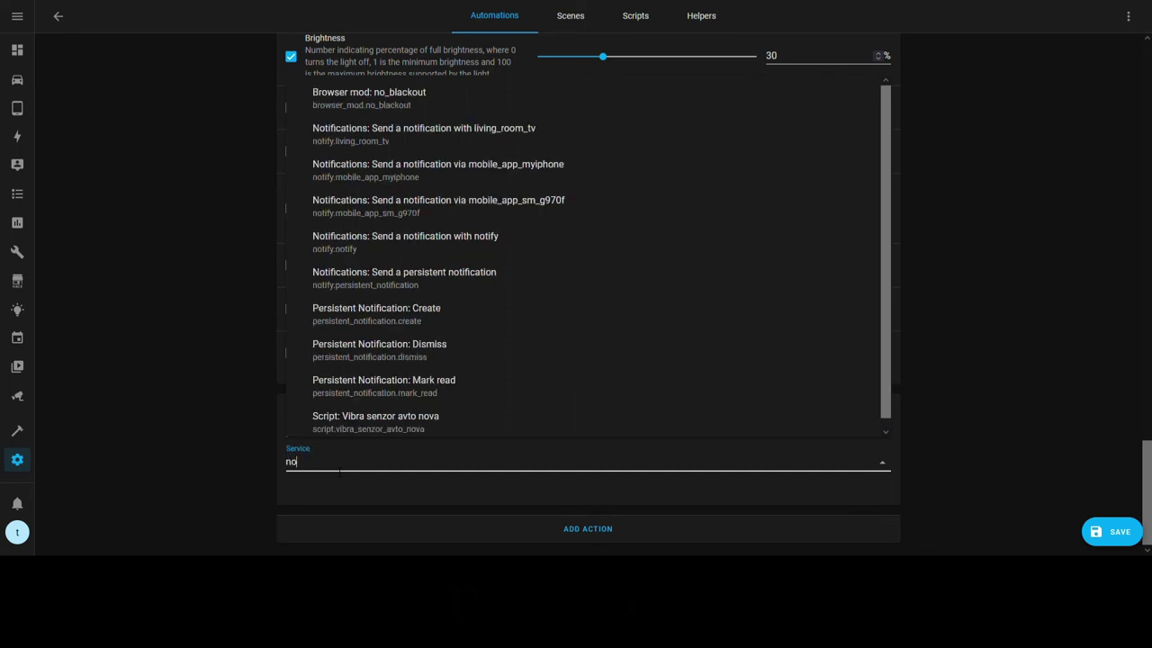
pyautogui.write('tify')
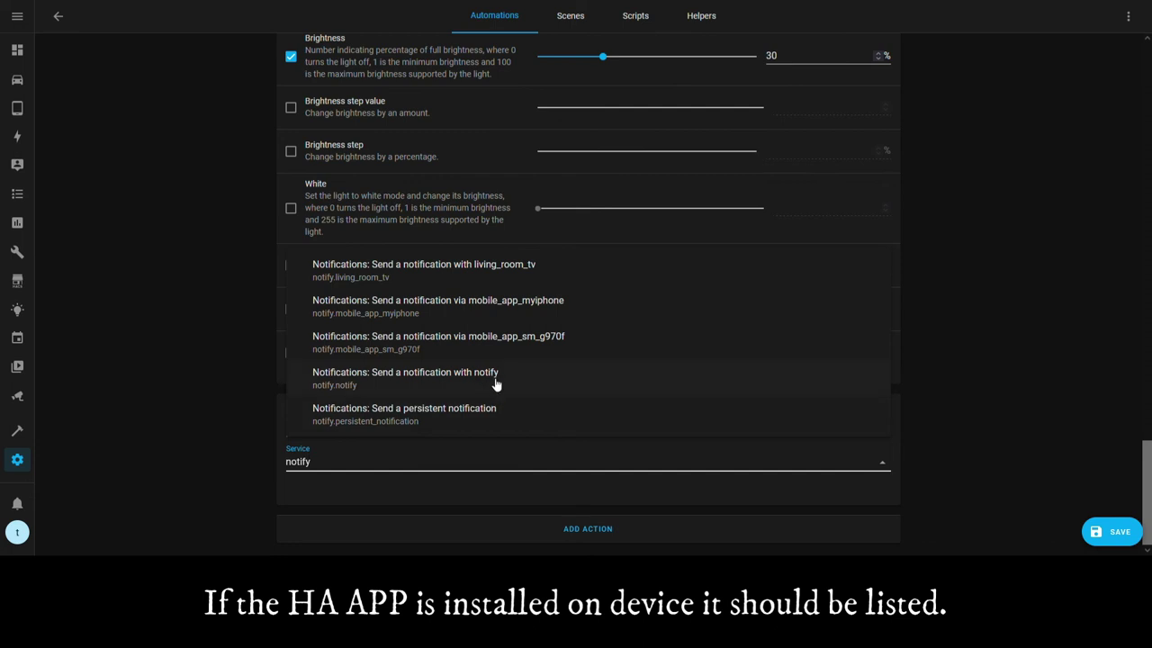
pyautogui.click(560, 350)
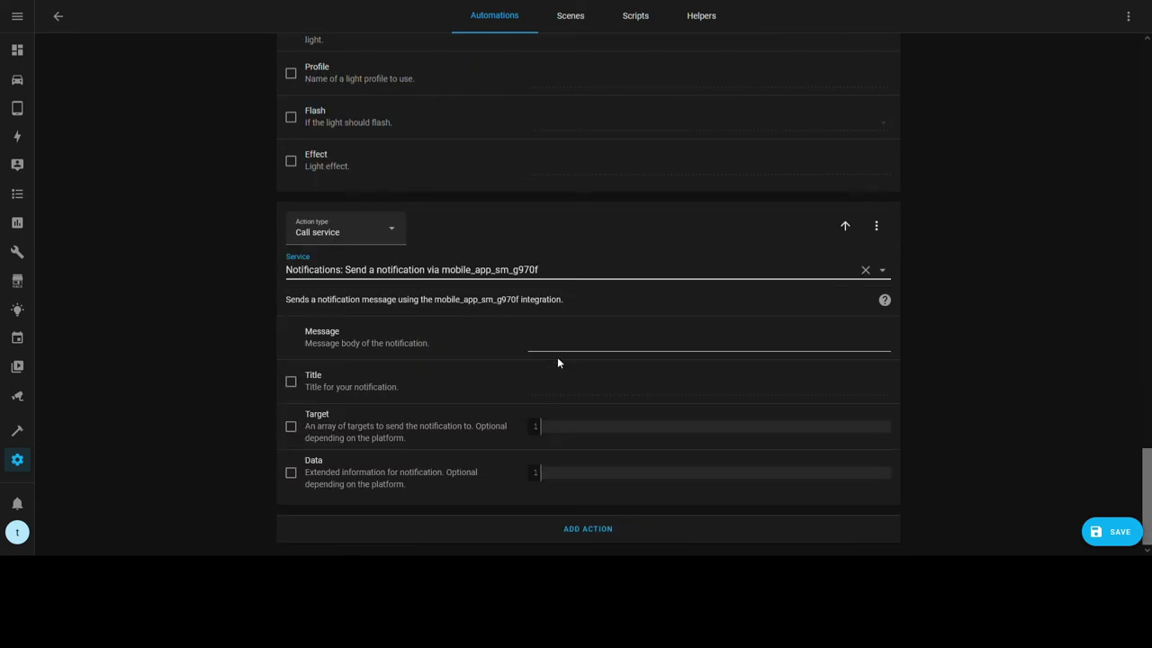
# Set the notification's message to "Toilet is FULL!" and enable its title with the text "CAT's toilet alarm"
pyautogui.click(568, 347)
pyautogui.write('Toilet is f#')
pyautogui.press('BackSpace')
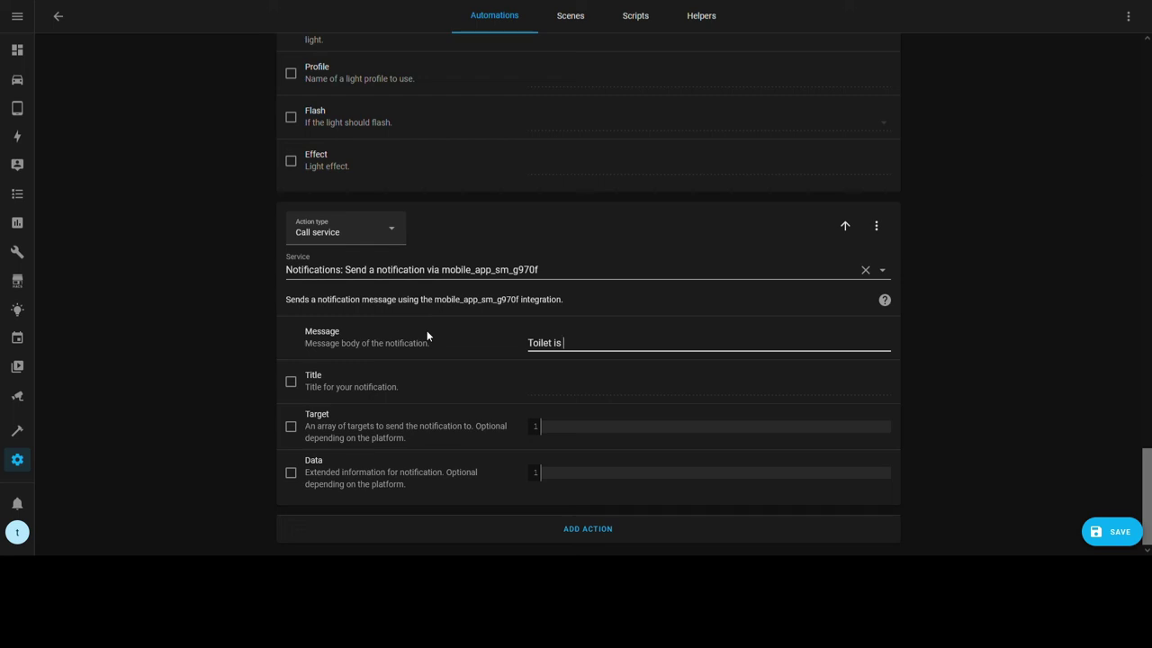
pyautogui.write('FULL!')
pyautogui.click(291, 382)
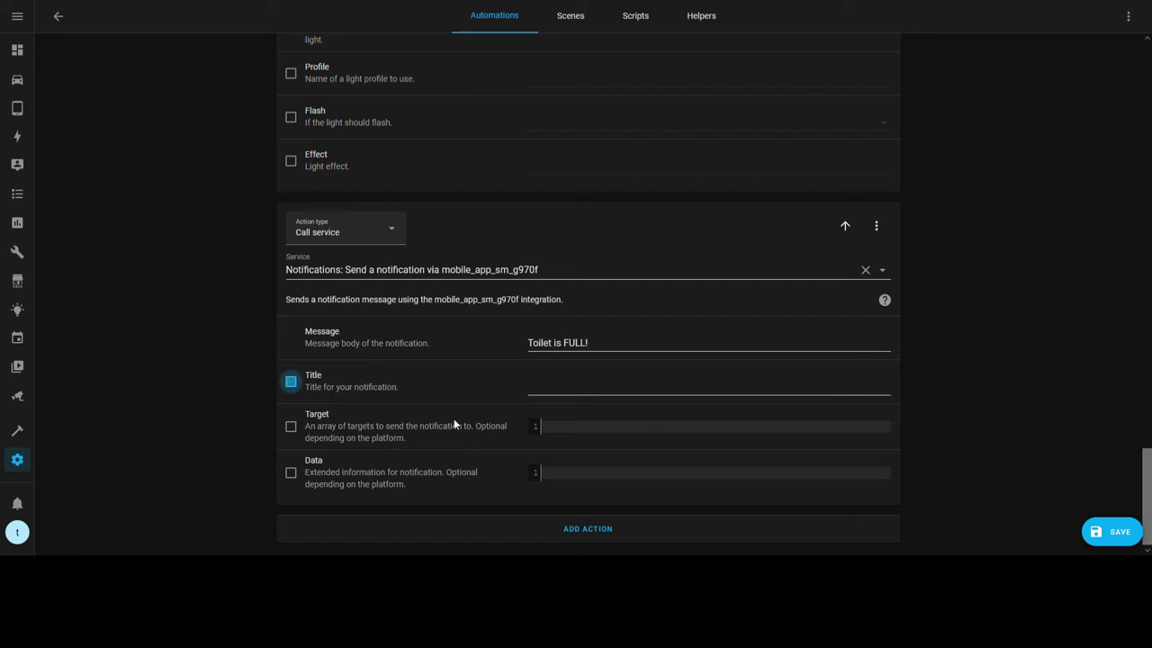
pyautogui.click(654, 393)
pyautogui.write("CAT's")
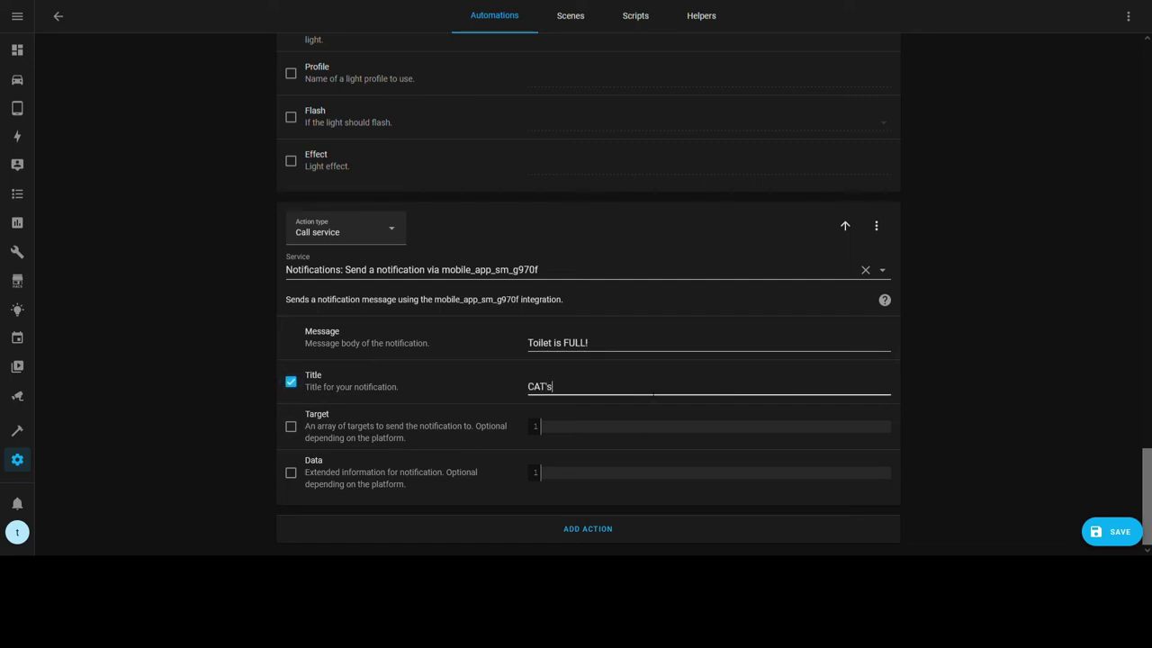
pyautogui.write(' toilet alarm')
# Enable the notification's Data with url and clickAction lines both set to /lovelace-tablica/cat, and save the automation
pyautogui.click(297, 475)
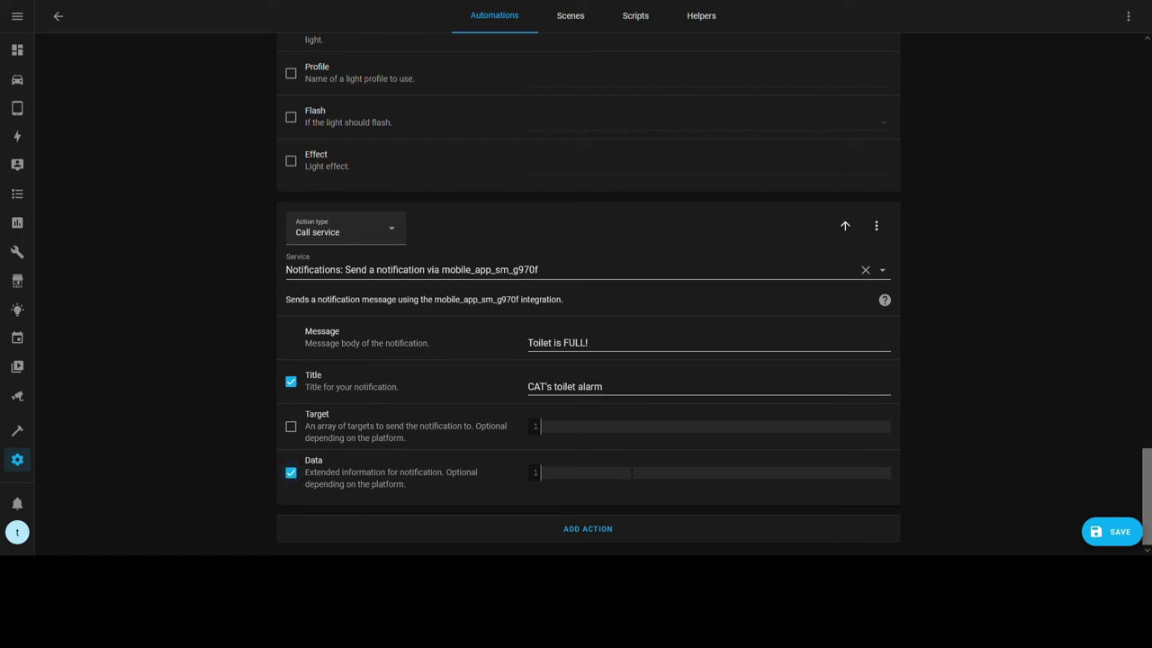
pyautogui.write('url: /lovelace-tabica')
pyautogui.press('BackSpace')
pyautogui.press('BackSpace')
pyautogui.press('BackSpace')
pyautogui.write('lica/cat')
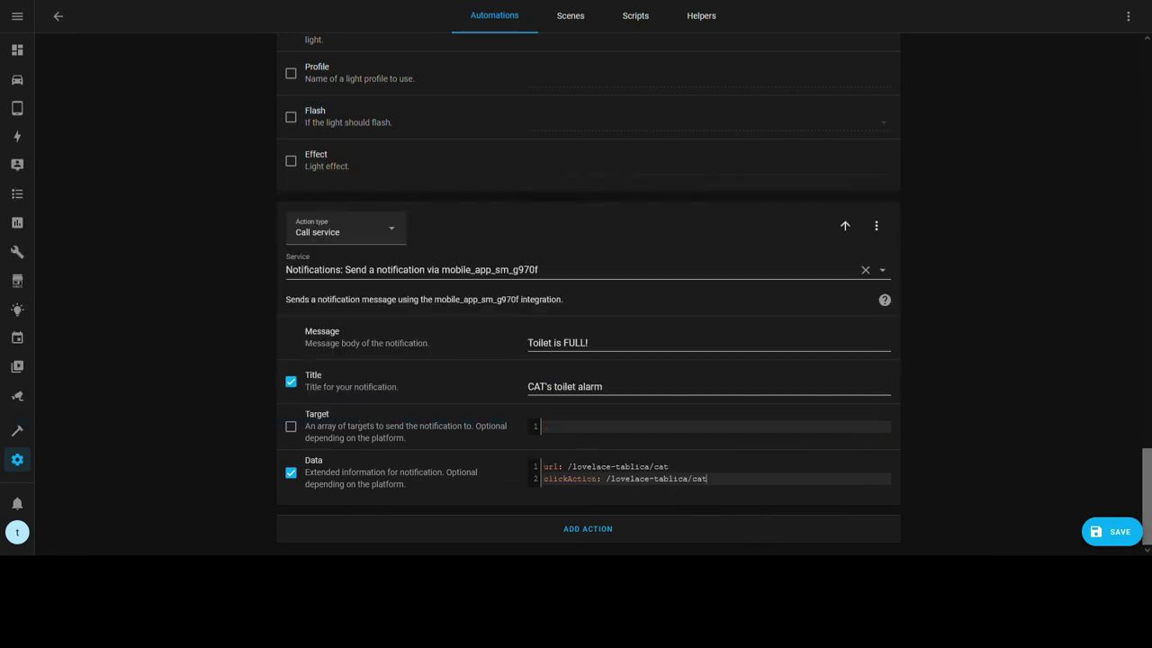
pyautogui.click(1118, 532)
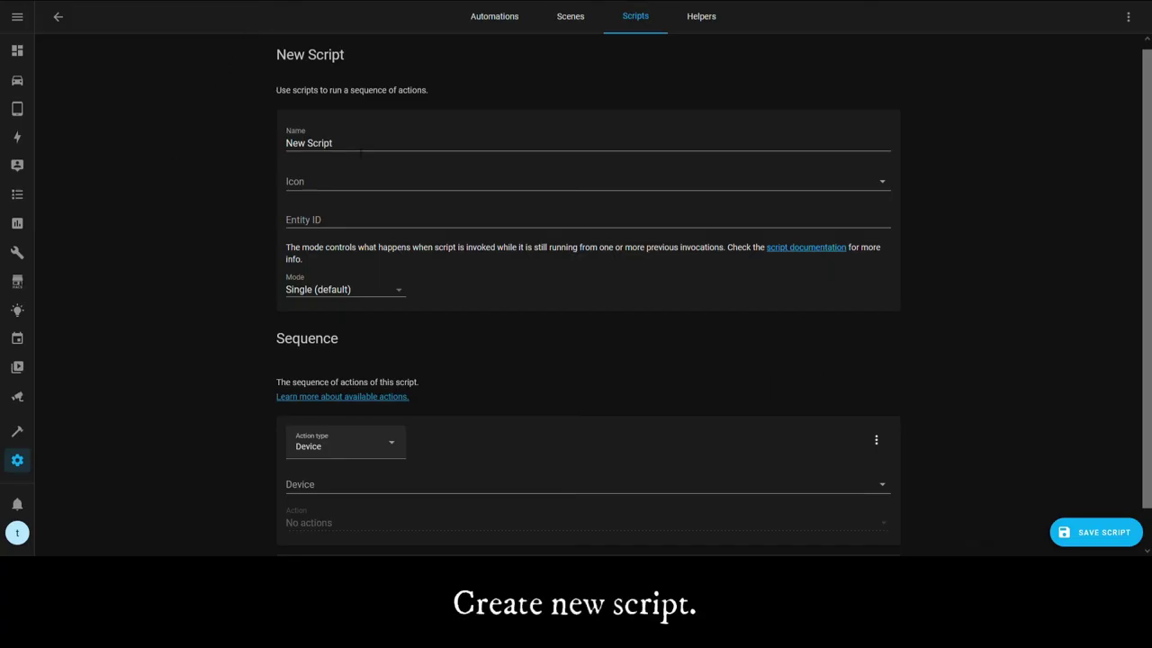
# Name the new script "Toilet cleaned" and change its first action's type to Call service
pyautogui.moveTo(368, 153); pyautogui.dragTo(286, 144)
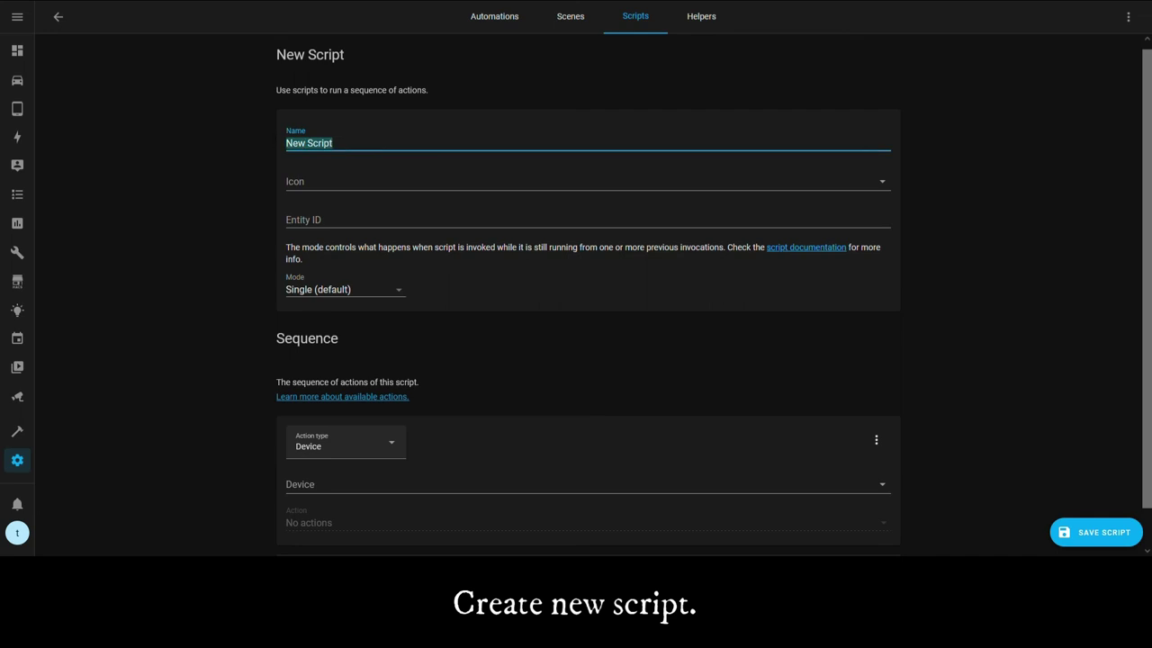
pyautogui.write('Toilet cleaned')
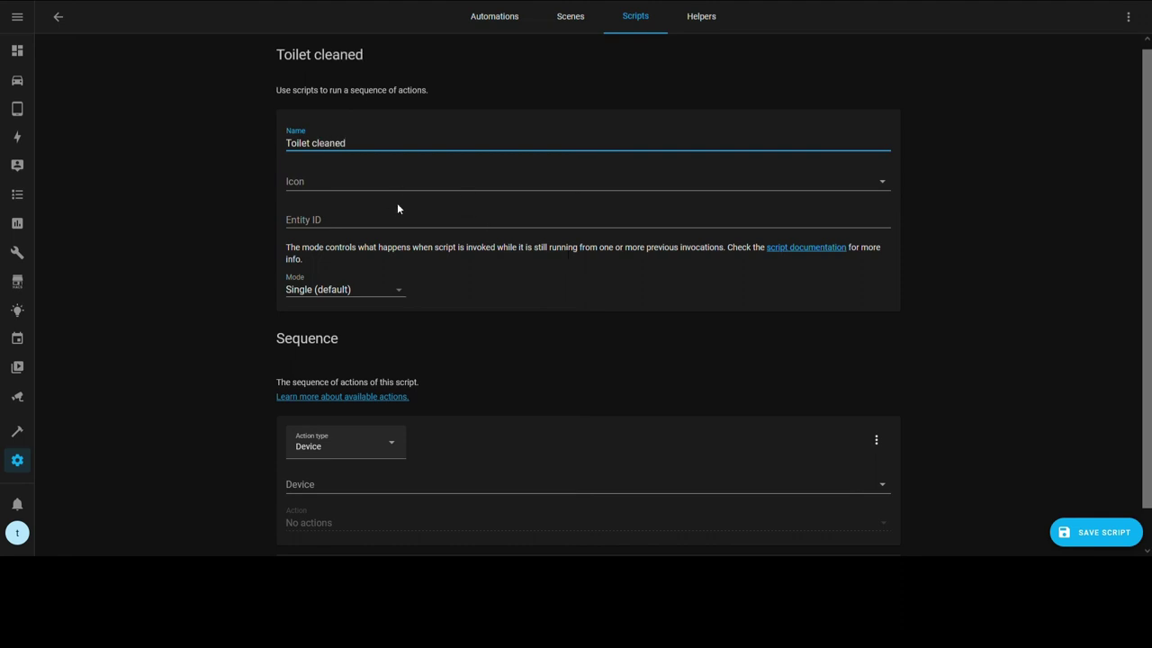
pyautogui.scroll(-1, 528, 335)
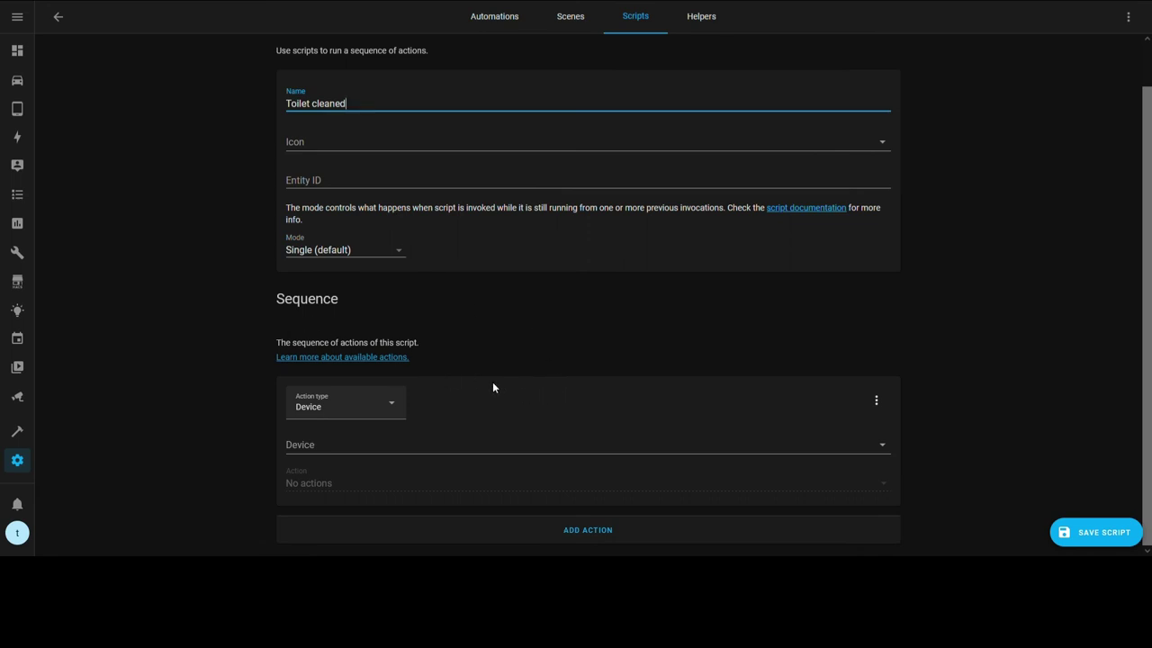
pyautogui.click(399, 411)
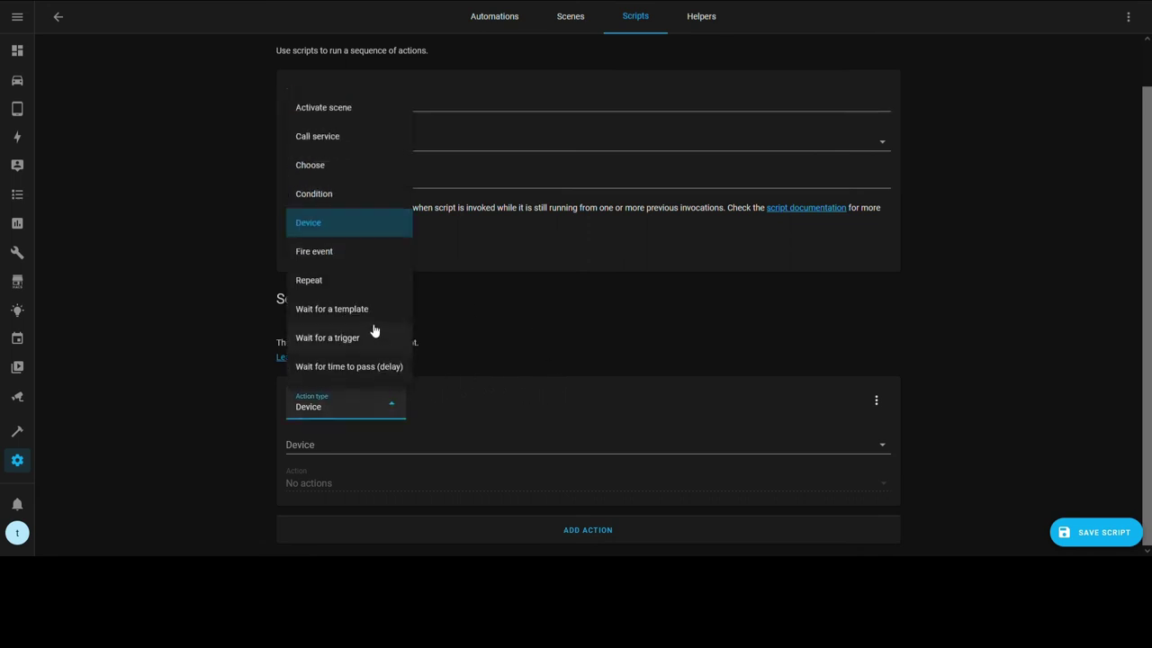
pyautogui.click(354, 135)
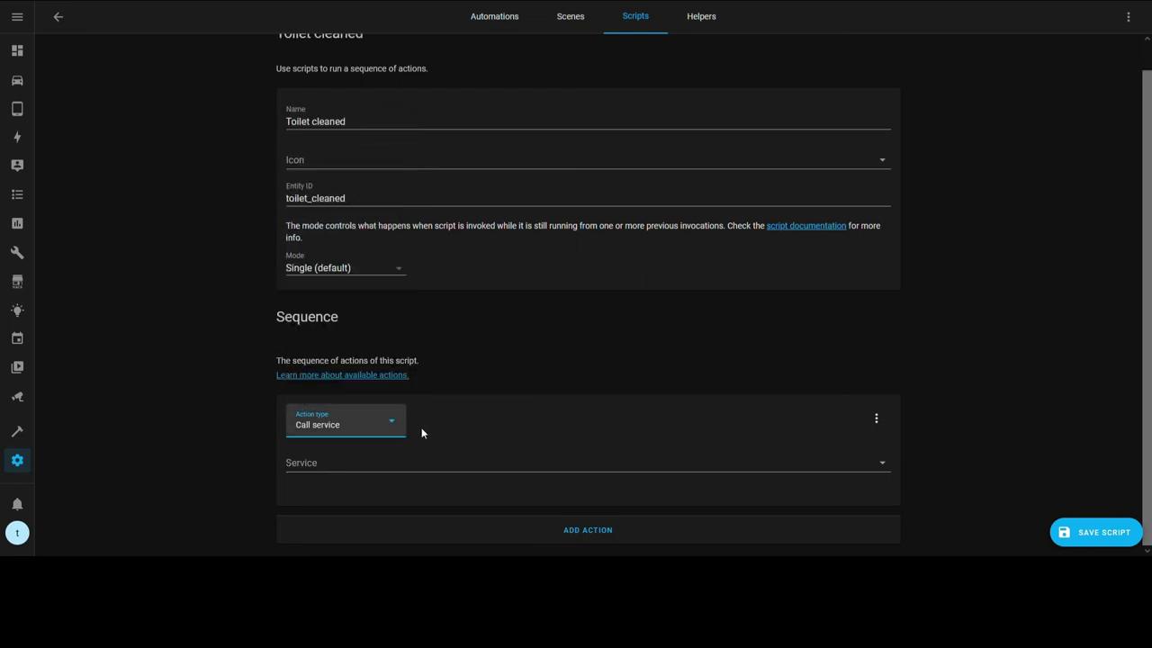
# Choose the service Counter: Reset for the script's first action and target the Kitty (counter.kitty) entity
pyautogui.click(341, 463)
pyautogui.write('counter')
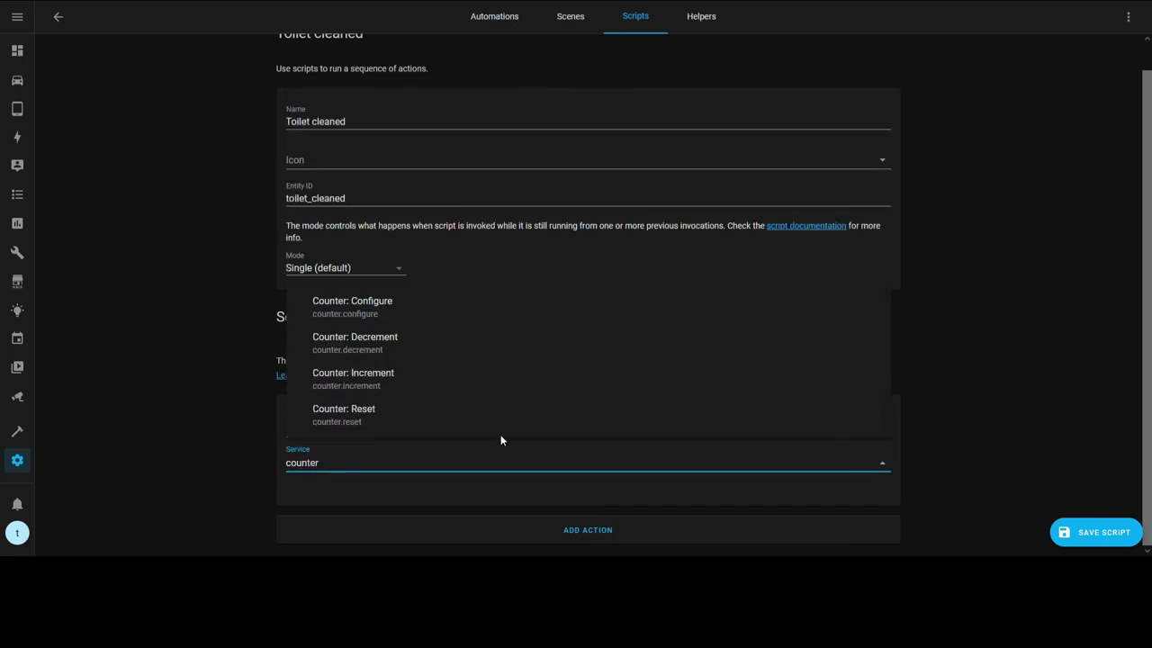
pyautogui.click(406, 419)
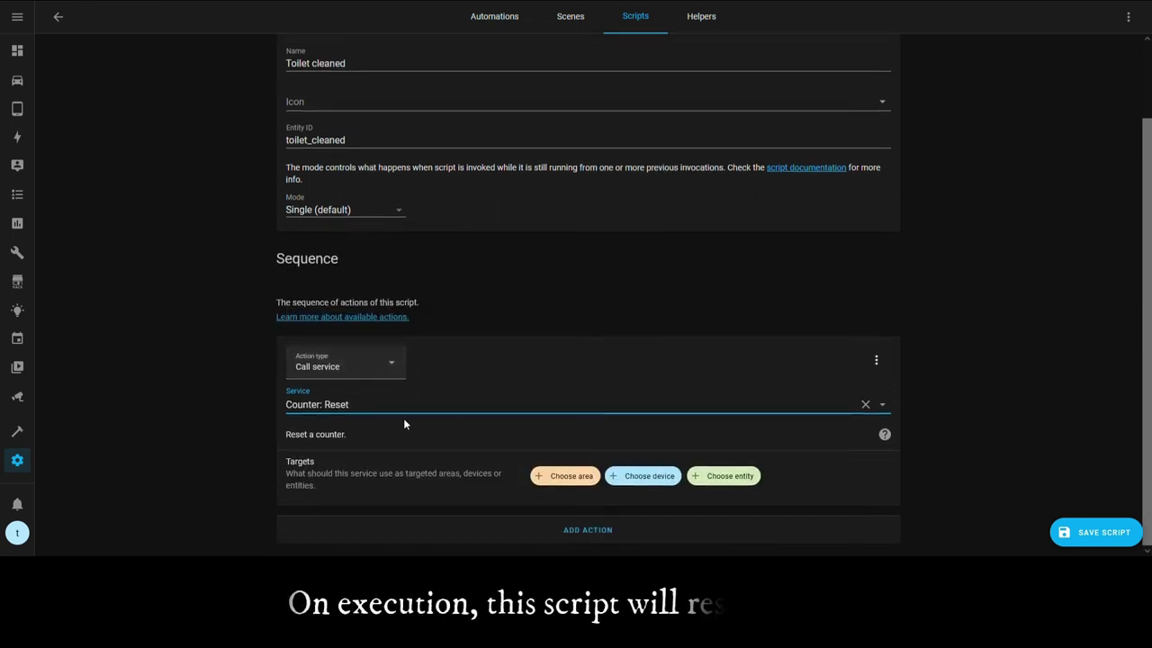
pyautogui.click(730, 486)
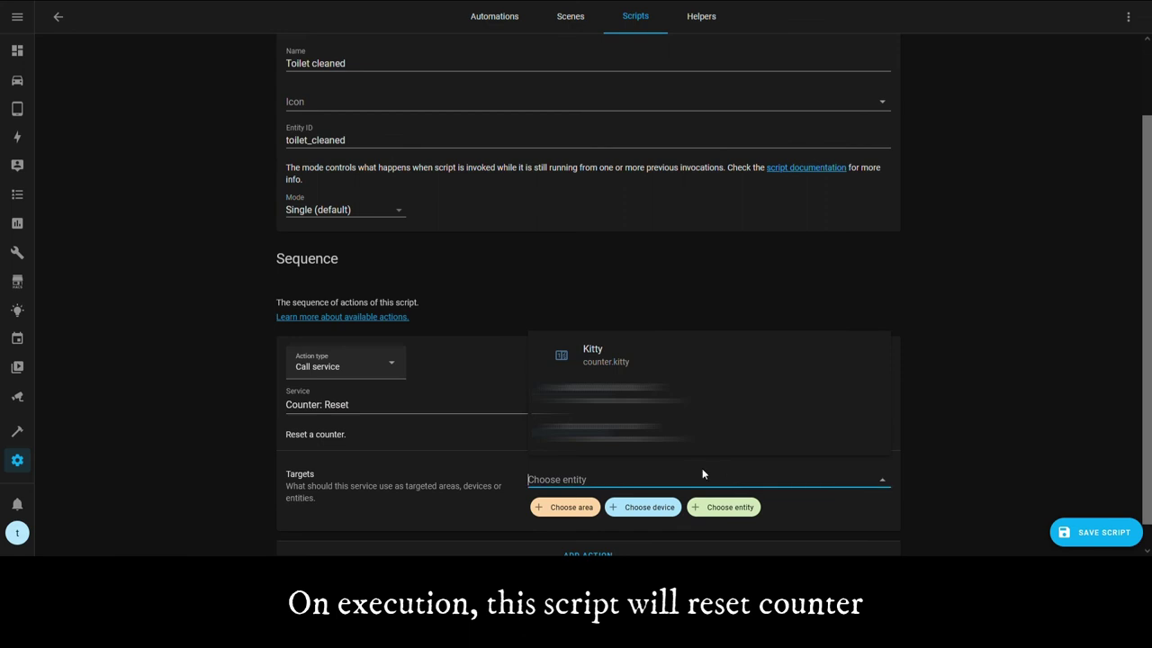
pyautogui.click(649, 360)
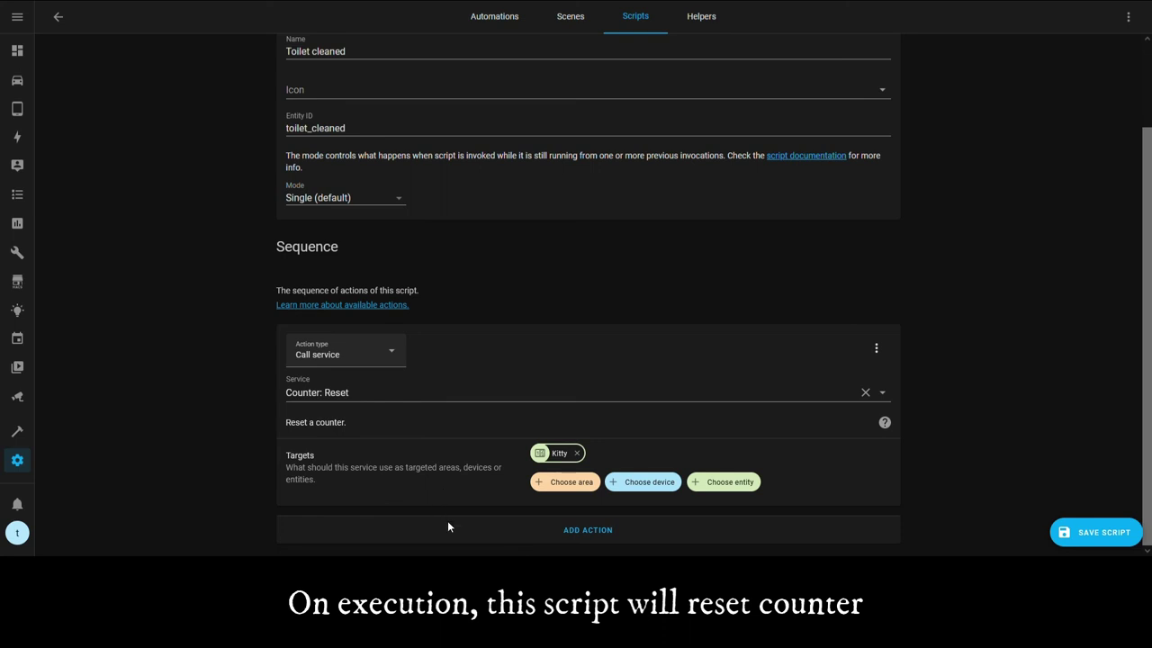
# Add a second script action of type Call service with the service Light: Turn off
pyautogui.click(587, 530)
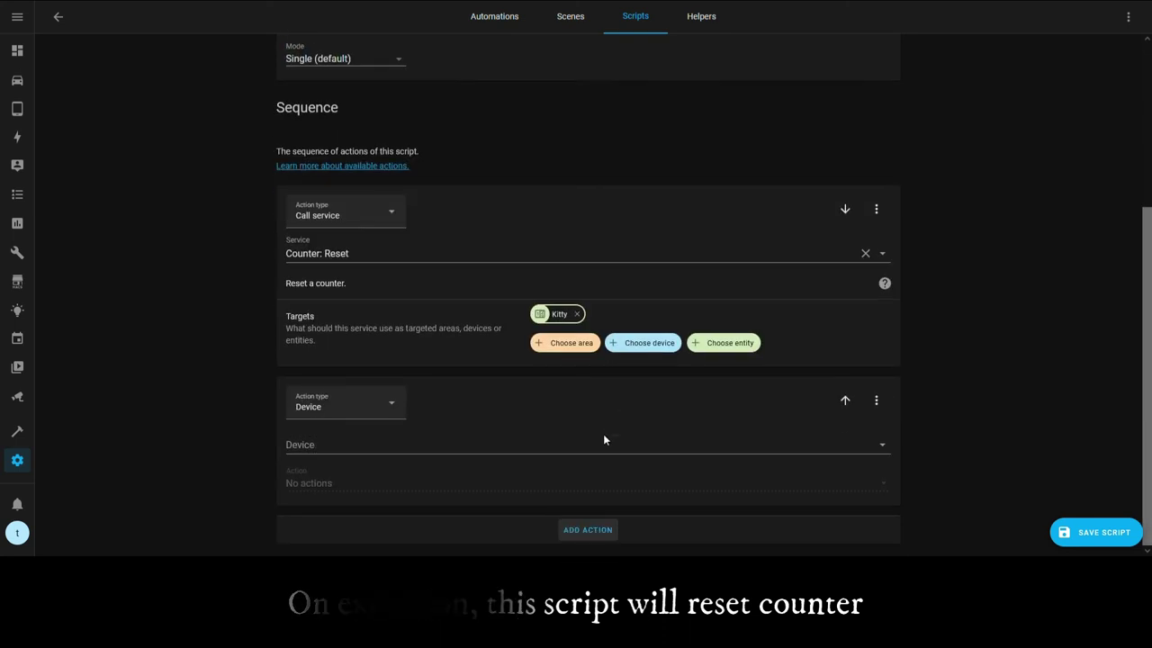
pyautogui.click(393, 414)
pyautogui.click(330, 135)
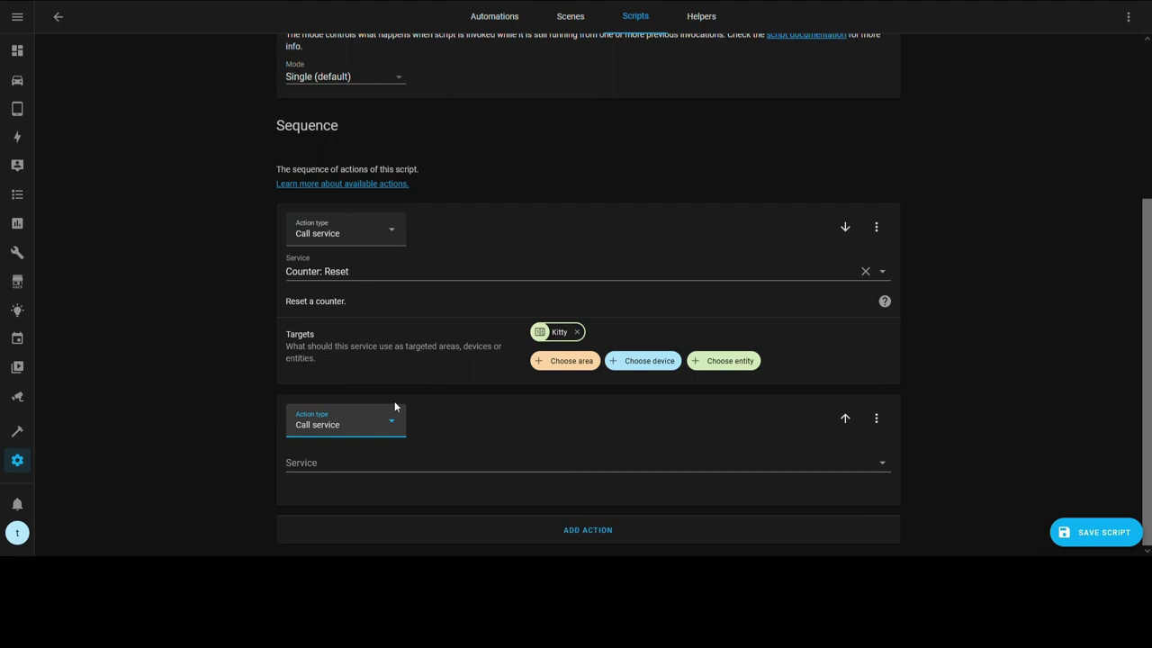
pyautogui.click(396, 462)
pyautogui.write('light')
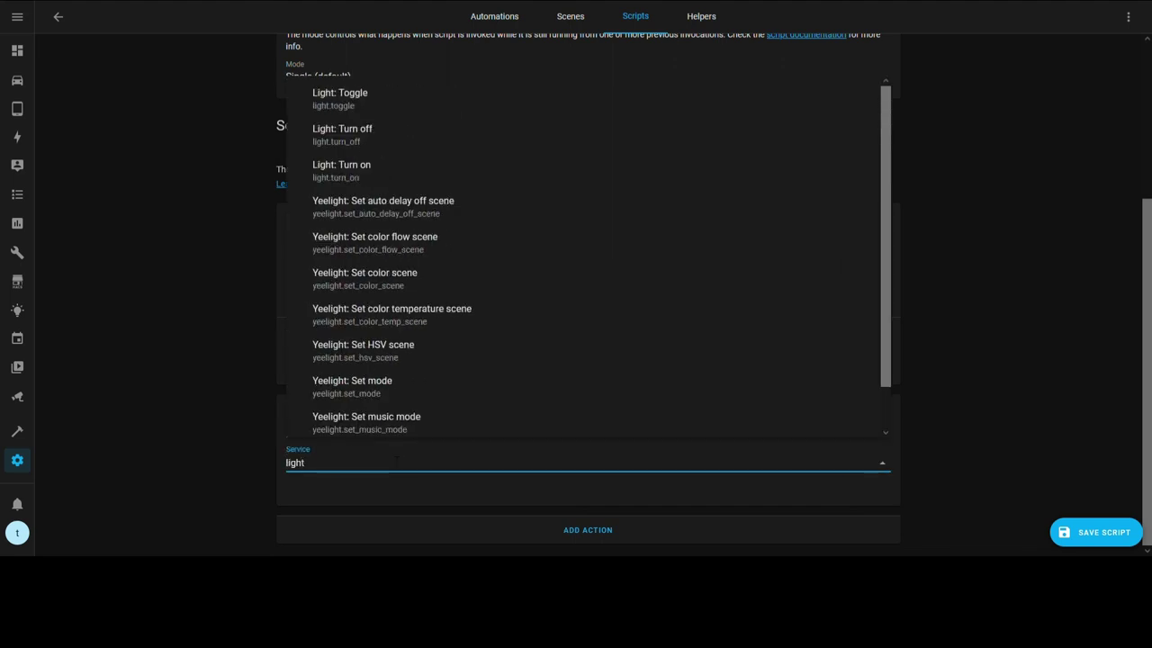
pyautogui.click(340, 128)
# Target the LED stripe Child room light entity in the Light: Turn off action and save the script
pyautogui.scroll(-2, 653, 416)
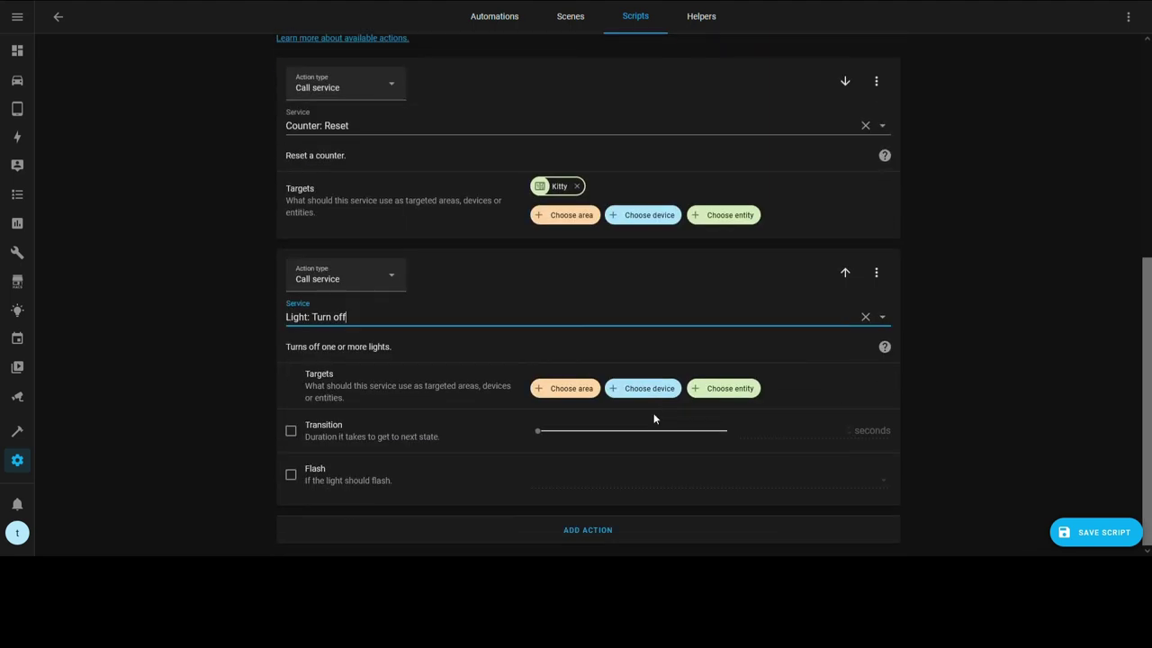
pyautogui.click(720, 398)
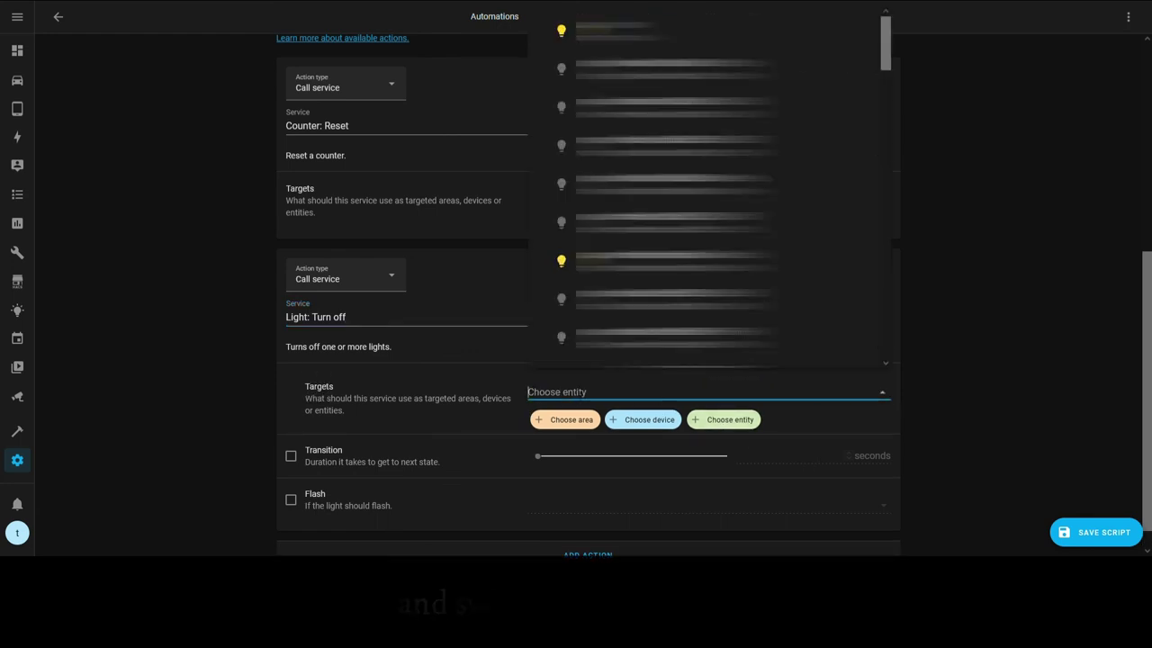
pyautogui.click(610, 392)
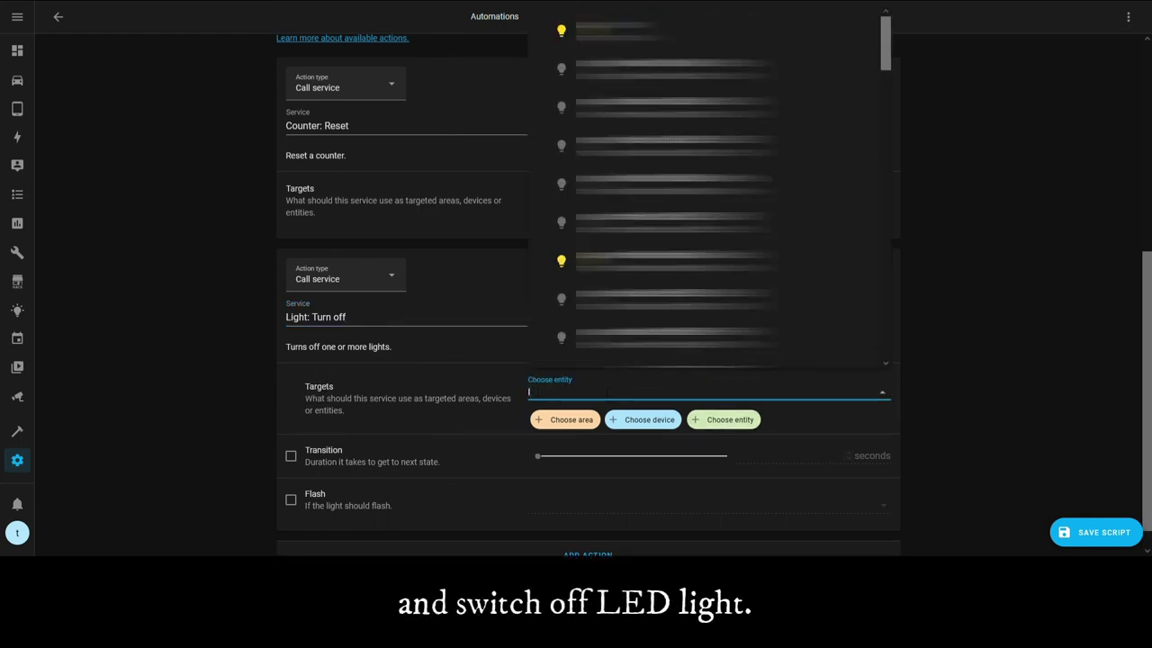
pyautogui.write('led')
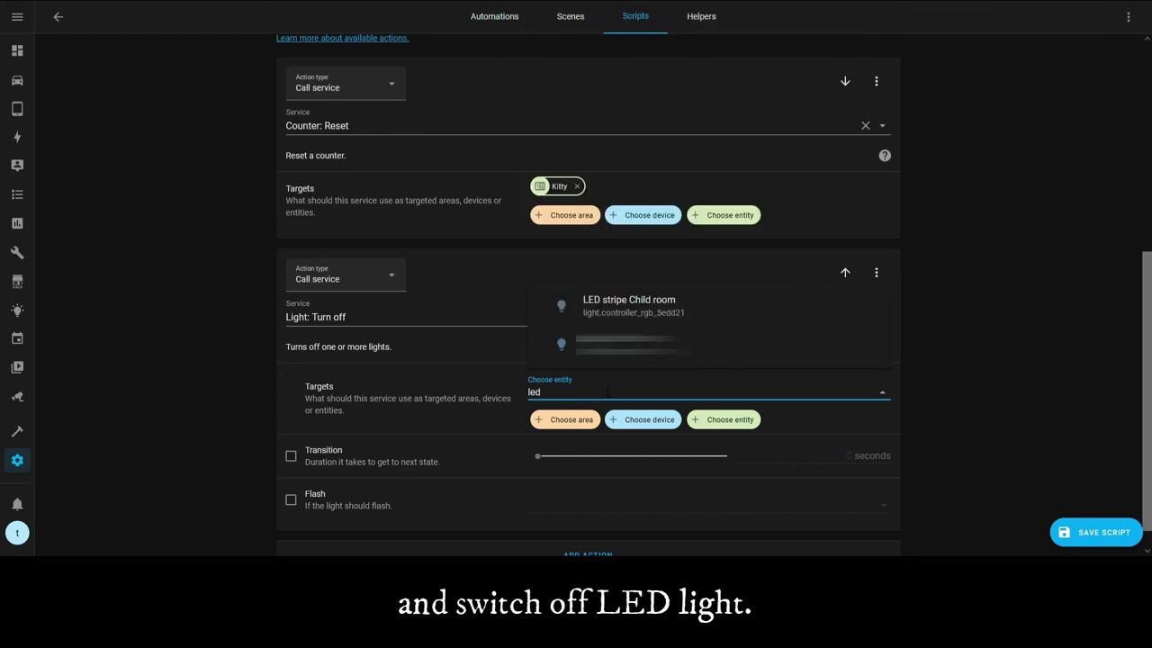
pyautogui.click(677, 313)
pyautogui.scroll(-1, 676, 312)
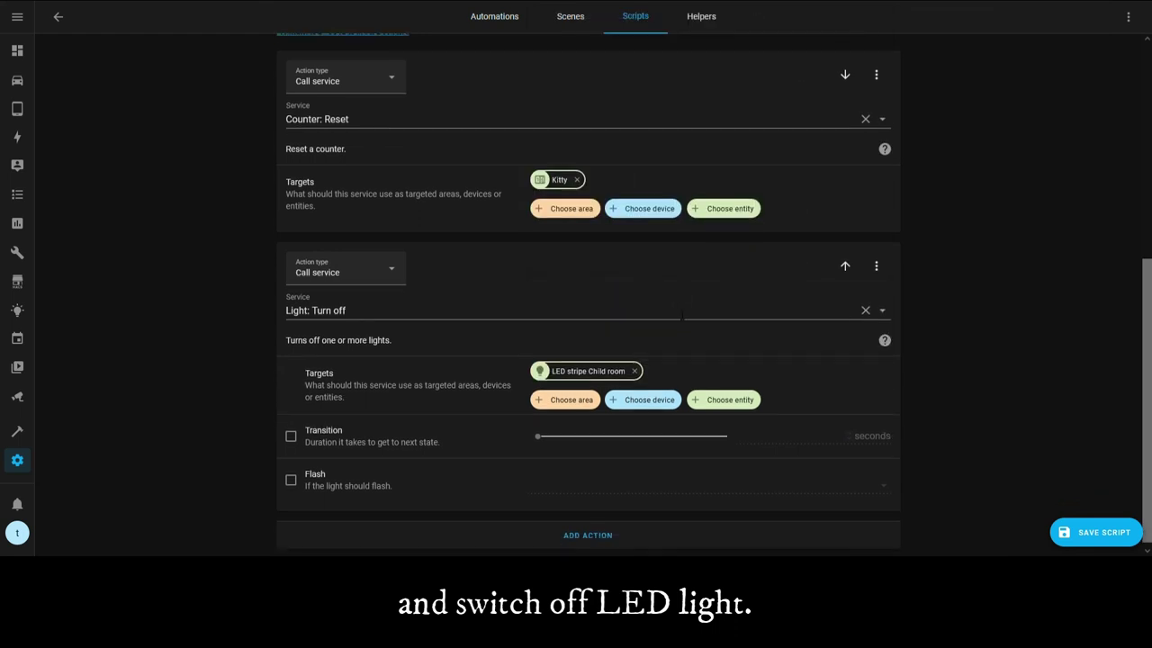
pyautogui.click(1094, 535)
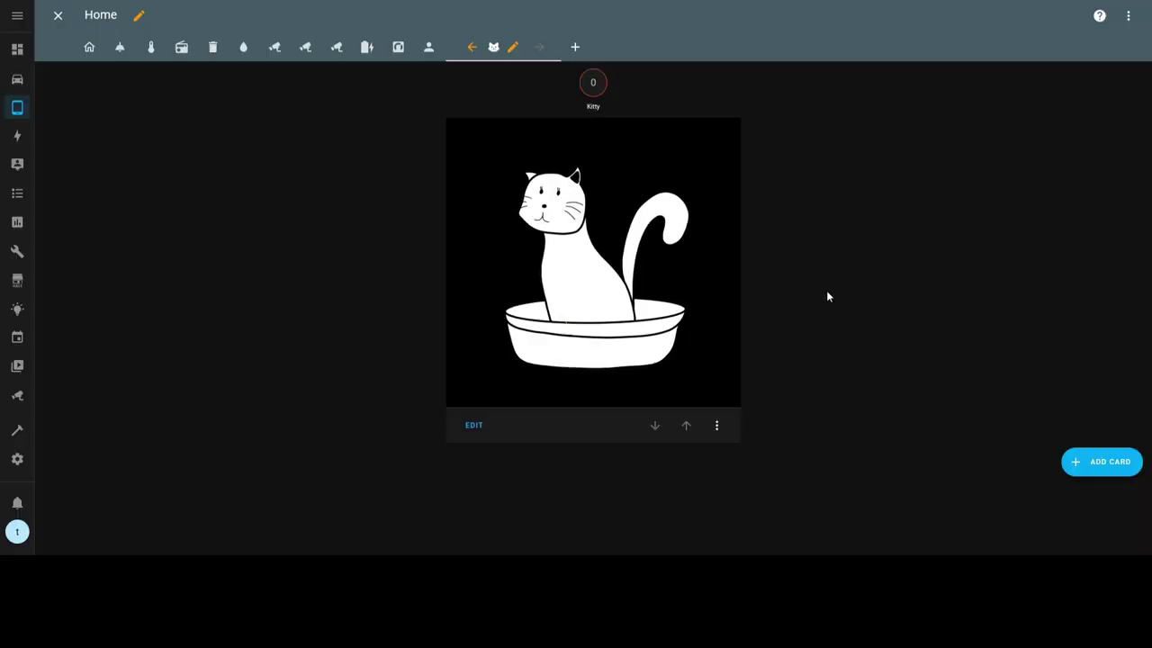
# Add a Button card to the cat view and set its entity to script.toilet_cleaned
pyautogui.click(1112, 466)
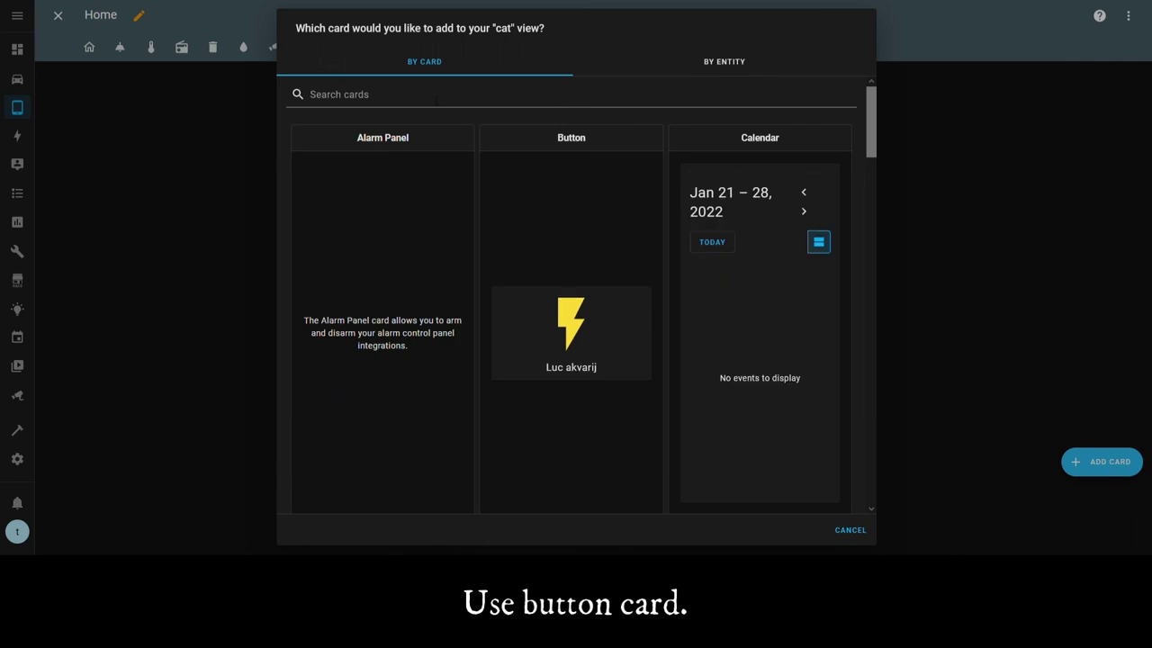
pyautogui.click(564, 354)
pyautogui.moveTo(389, 109); pyautogui.dragTo(252, 103)
pyautogui.write('c')
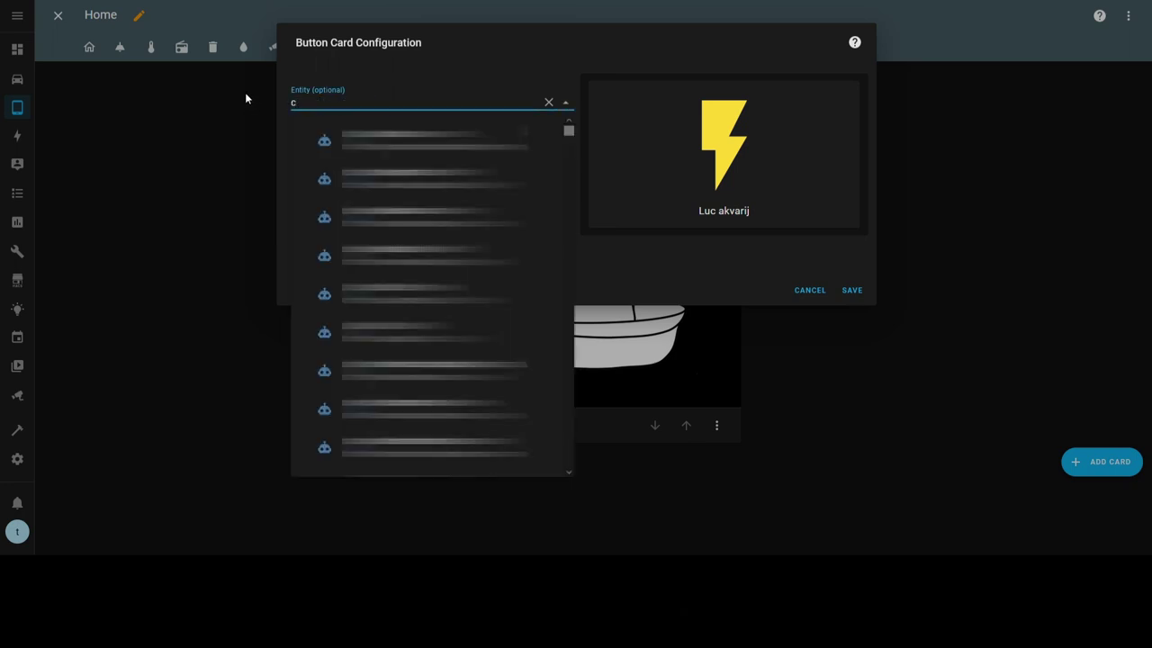
pyautogui.write('le')
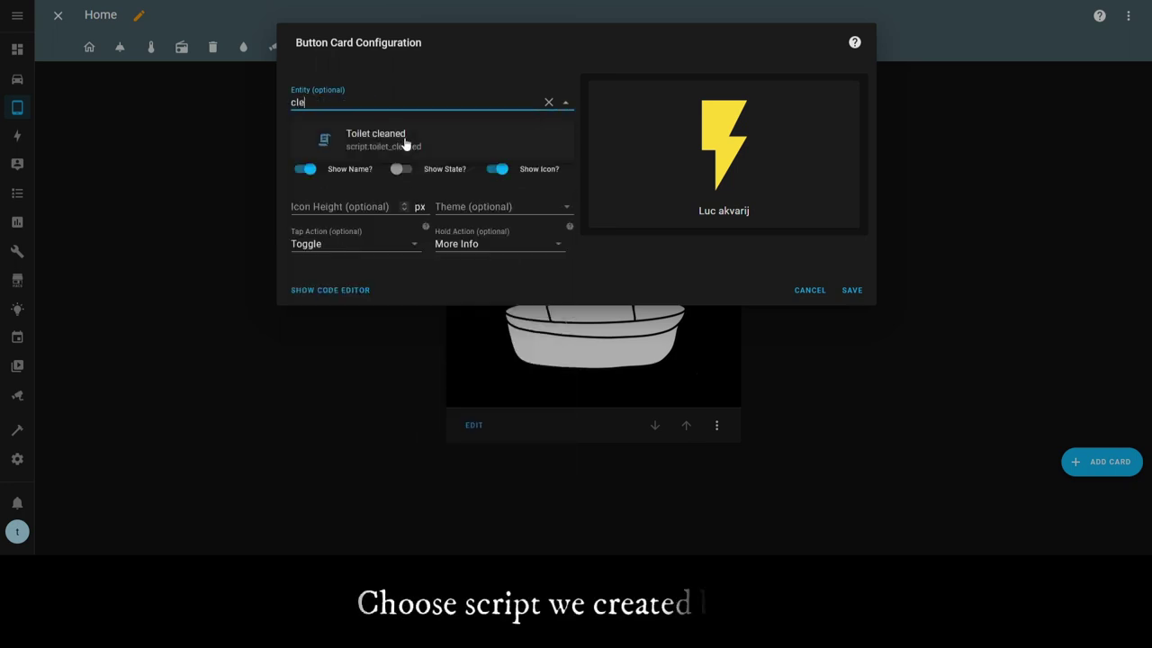
pyautogui.click(475, 147)
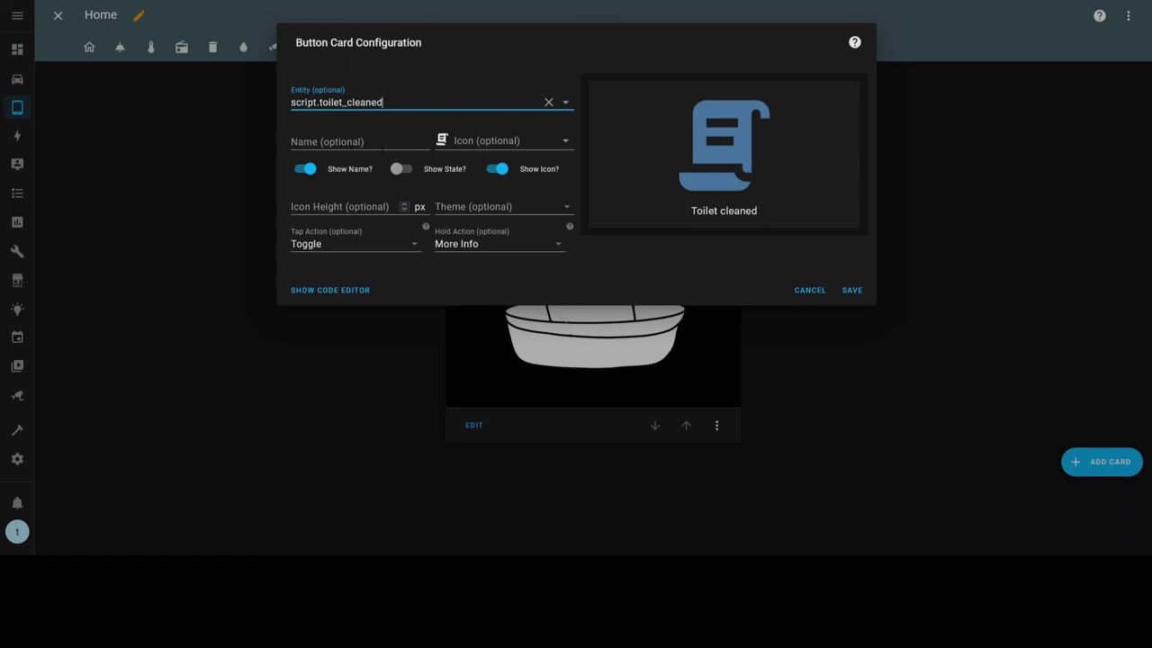
# Give the button card the mdi:vacuum icon with a height of 50 px and save the card
pyautogui.click(541, 140)
pyautogui.write('mdi')
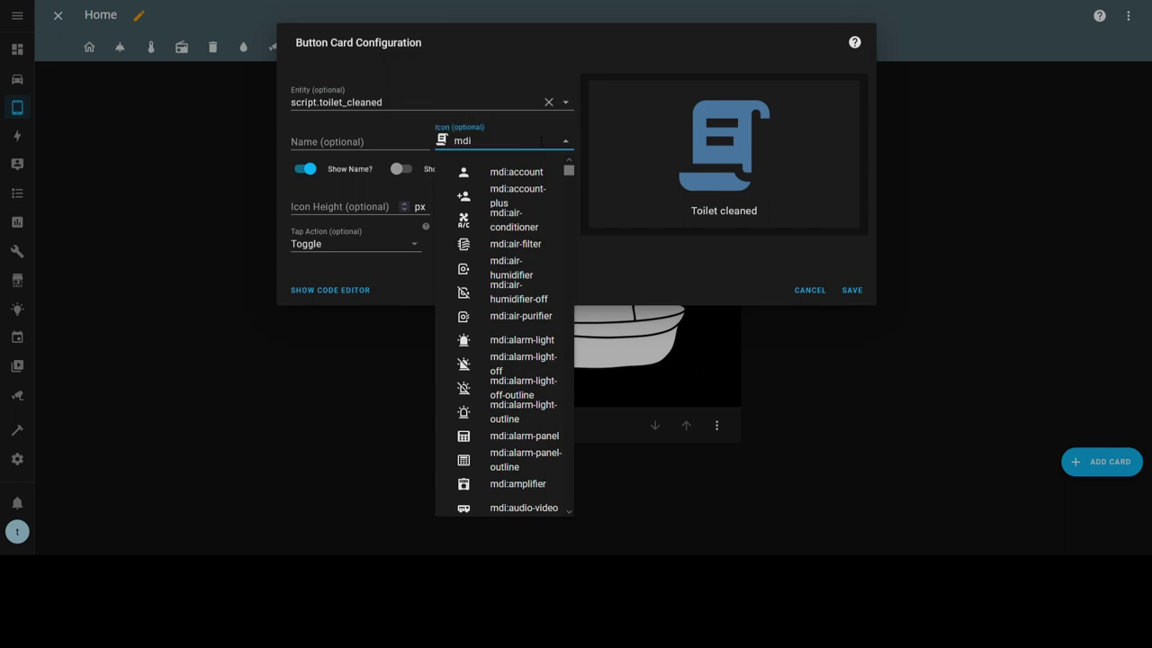
pyautogui.write(':vac')
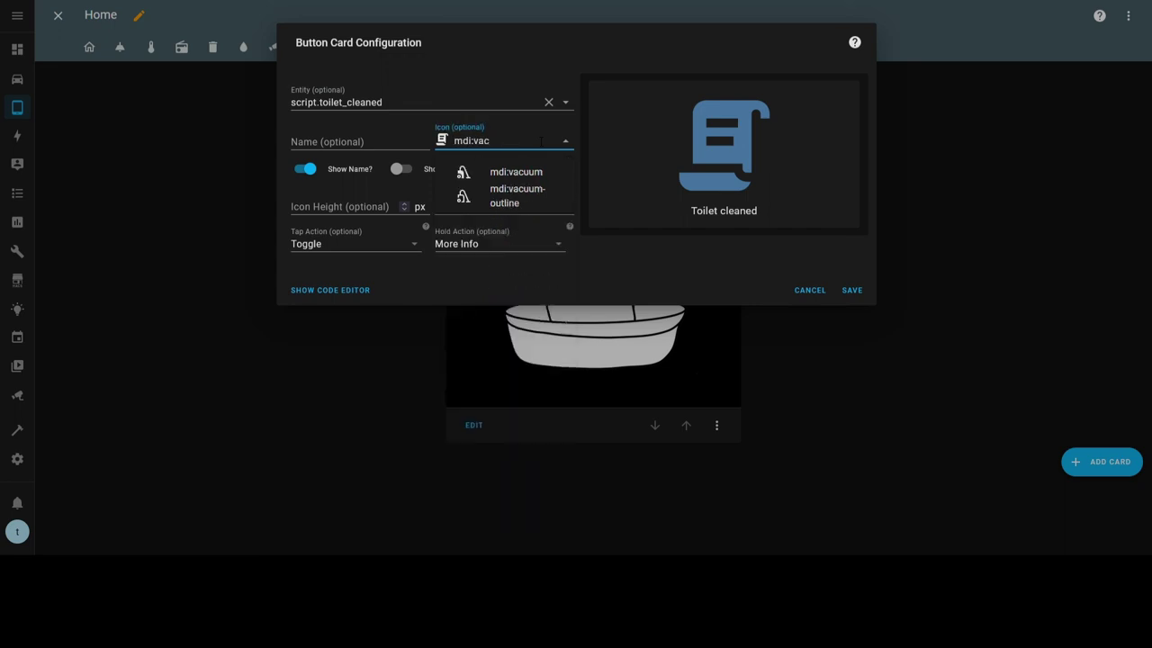
pyautogui.click(514, 175)
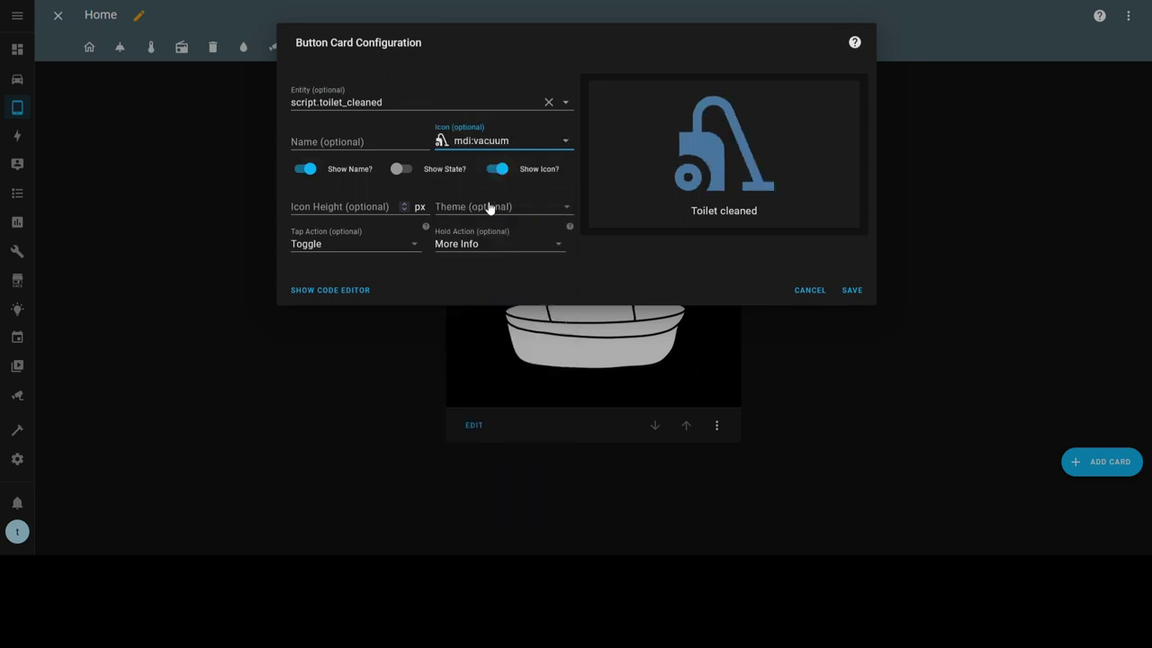
pyautogui.click(360, 212)
pyautogui.write('50')
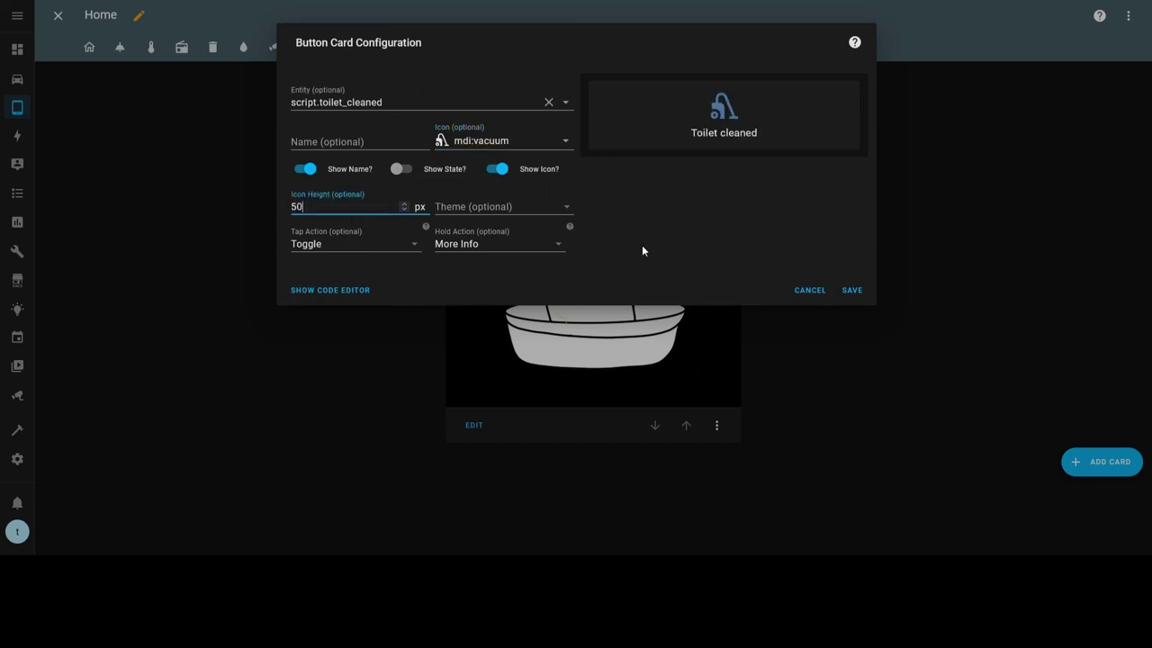
pyautogui.click(849, 290)
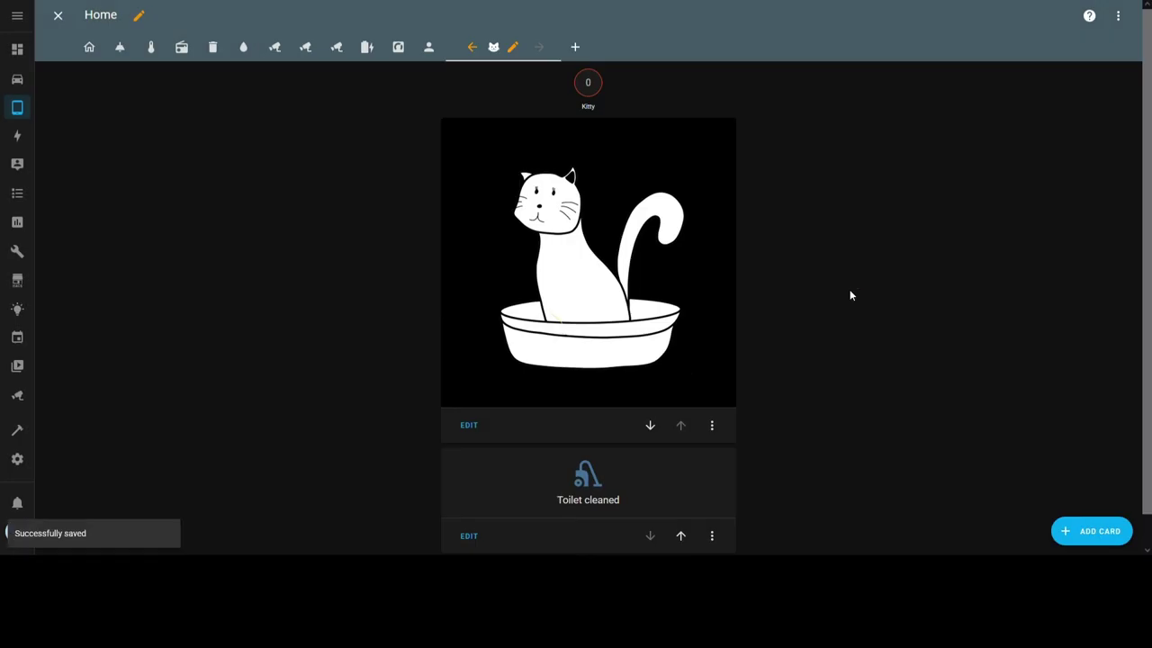
pyautogui.scroll(-1, 850, 290)
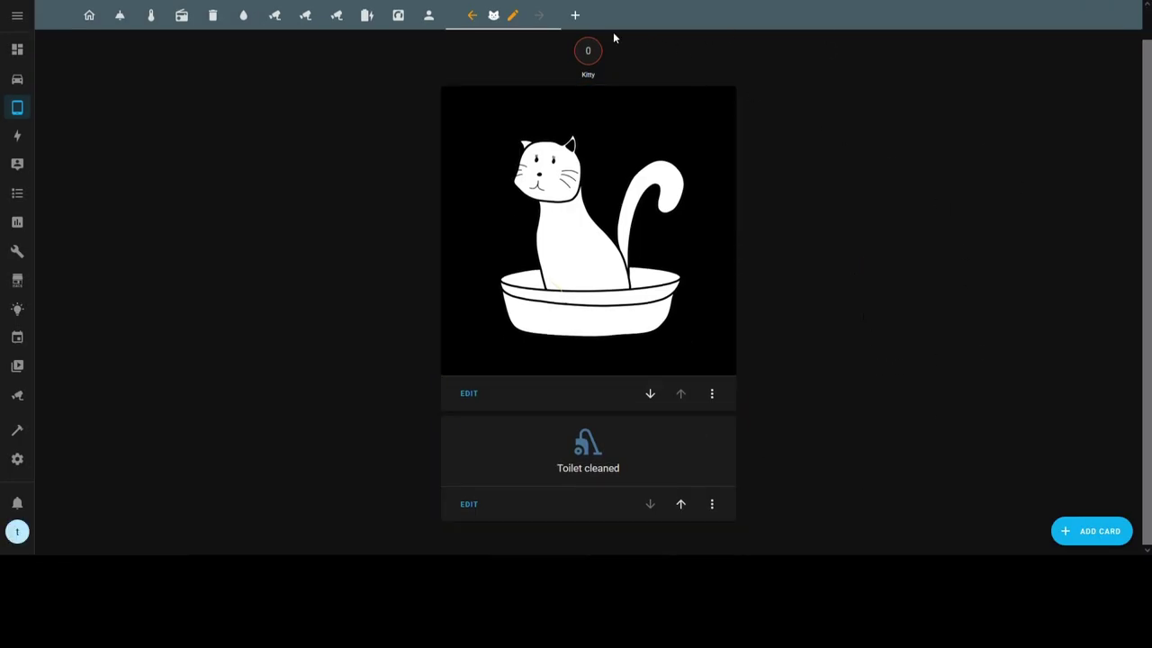
# Increment the Kitty counter four times from its badge details and close the details
pyautogui.click(587, 50)
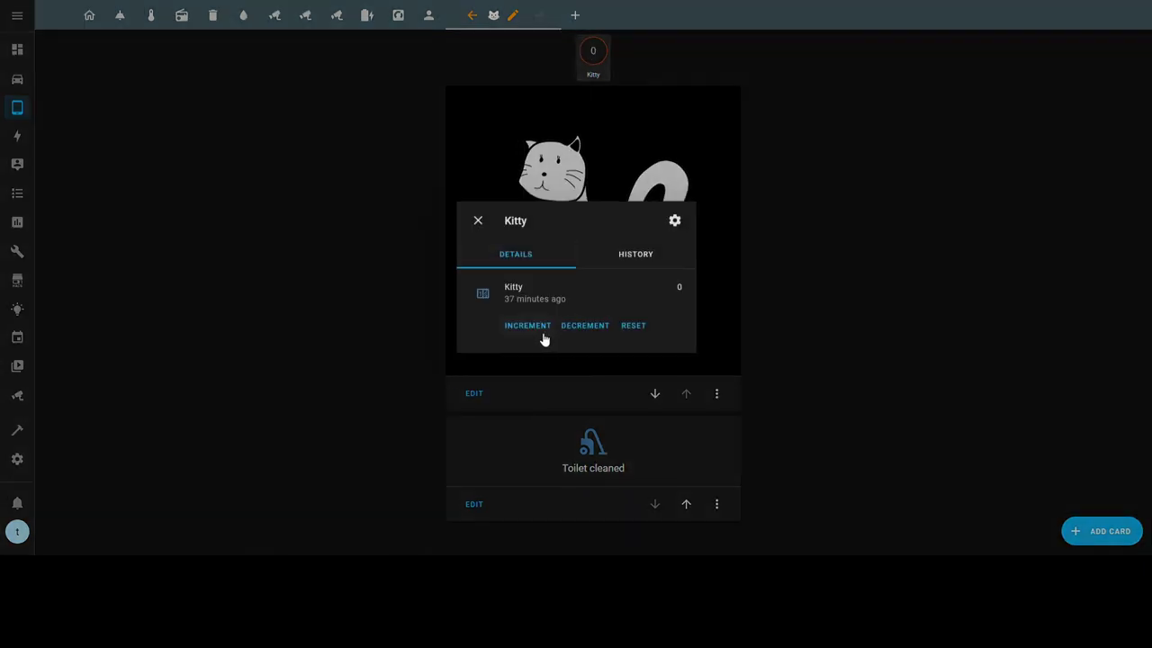
pyautogui.click(538, 329)
pyautogui.click(537, 330)
pyautogui.click(538, 329)
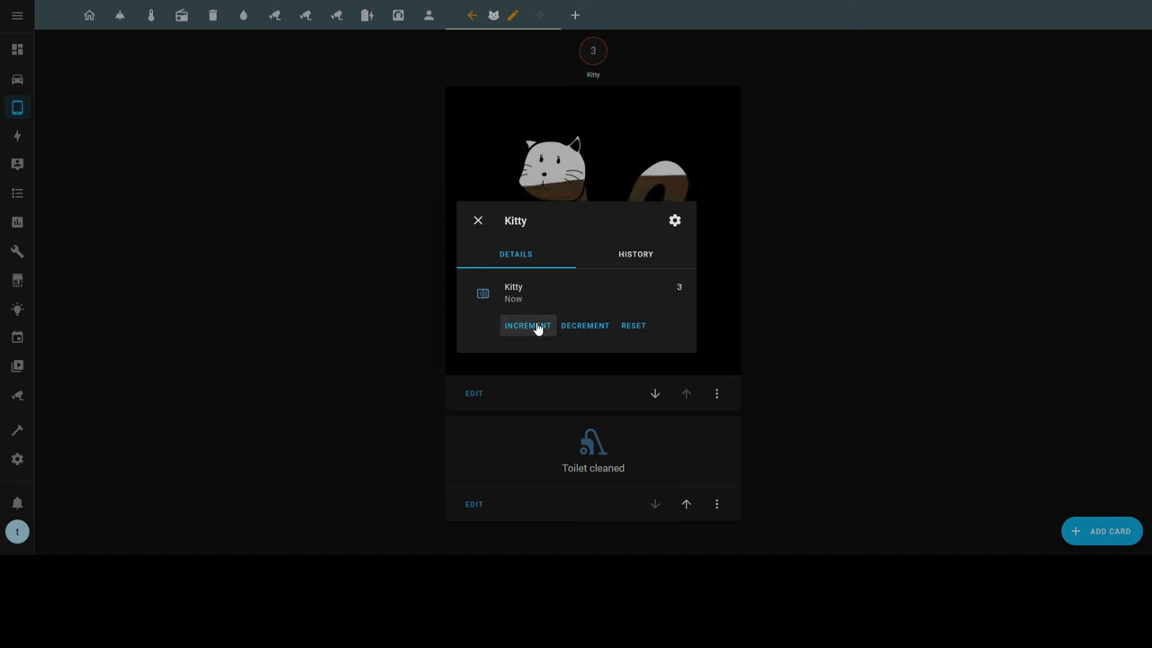
pyautogui.click(537, 329)
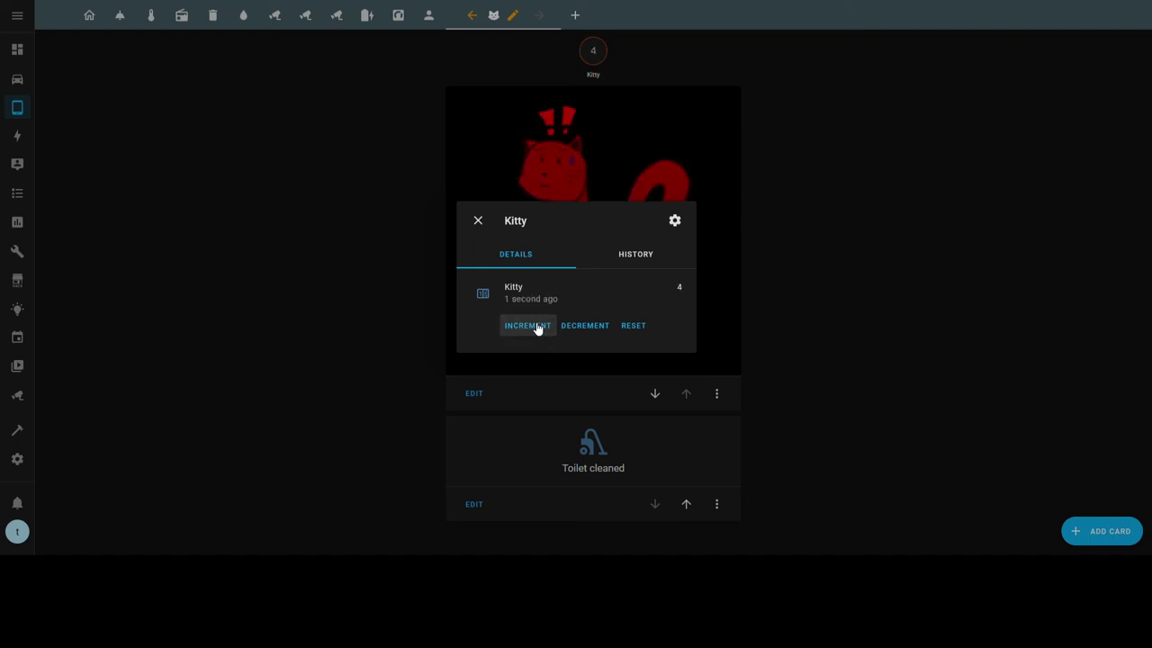
pyautogui.click(477, 220)
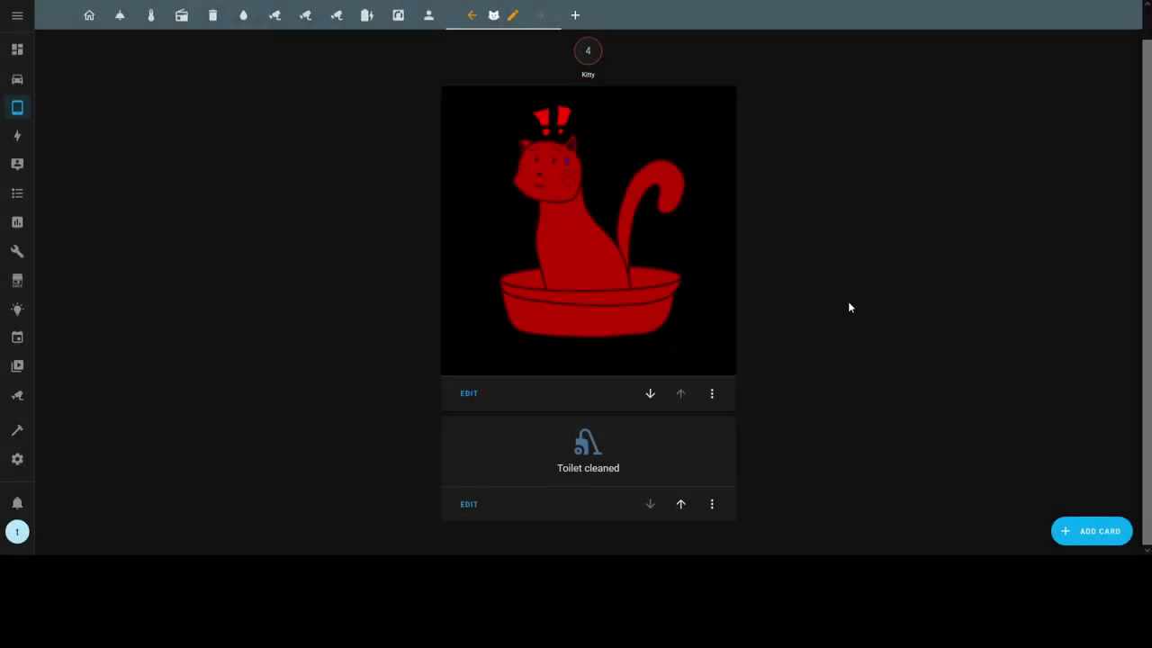